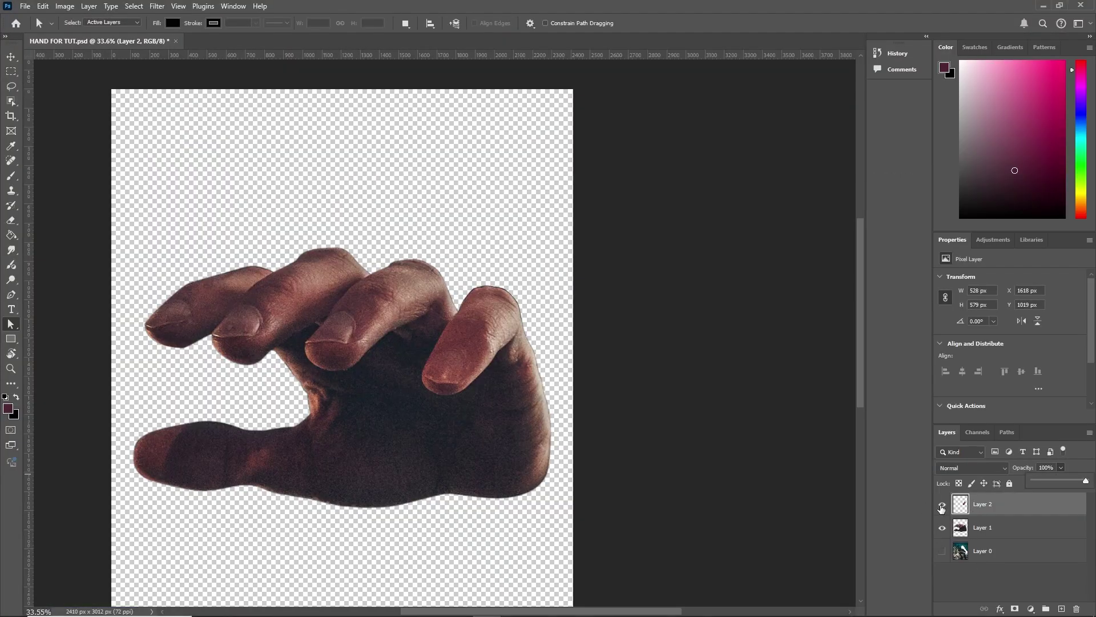
- Hide the rightmost finger's layer, Layer 2, to check the hand reconstructed beneath it
left_click(942, 506)
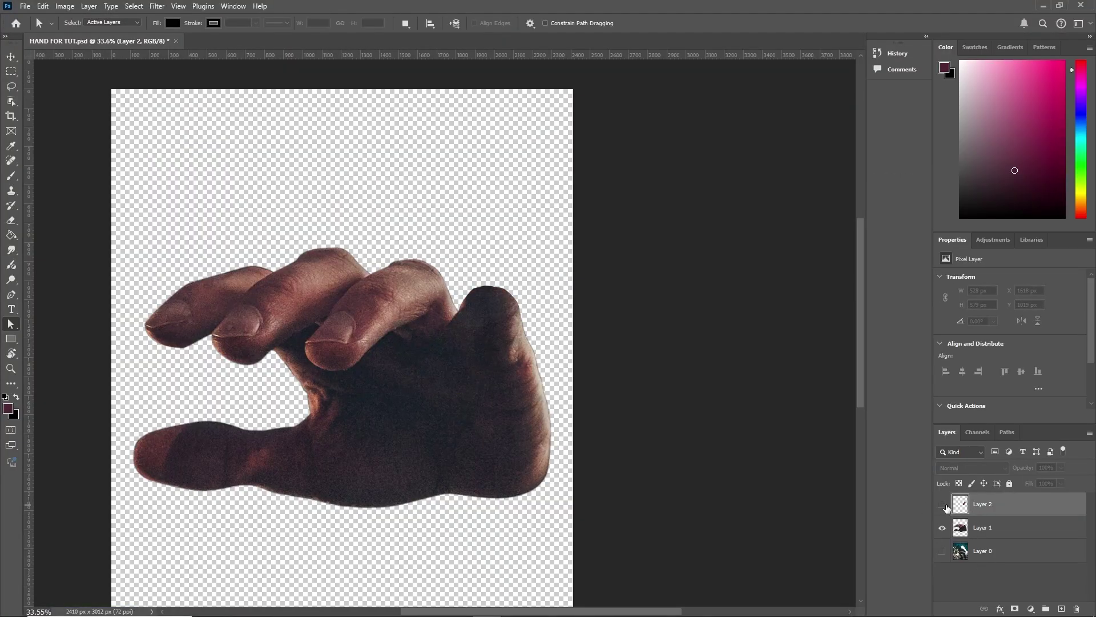
left_click_drag(399, 441, 339, 442)
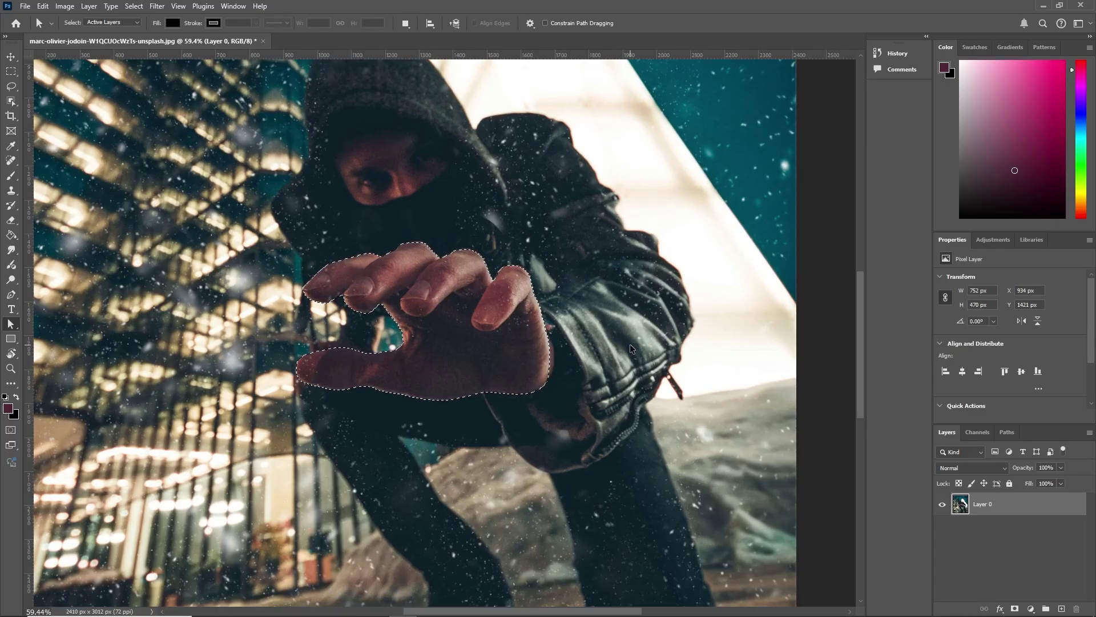
- Copy the selected hand to its own layer and hide the original photo on Layer 0
key("ctrl+j")
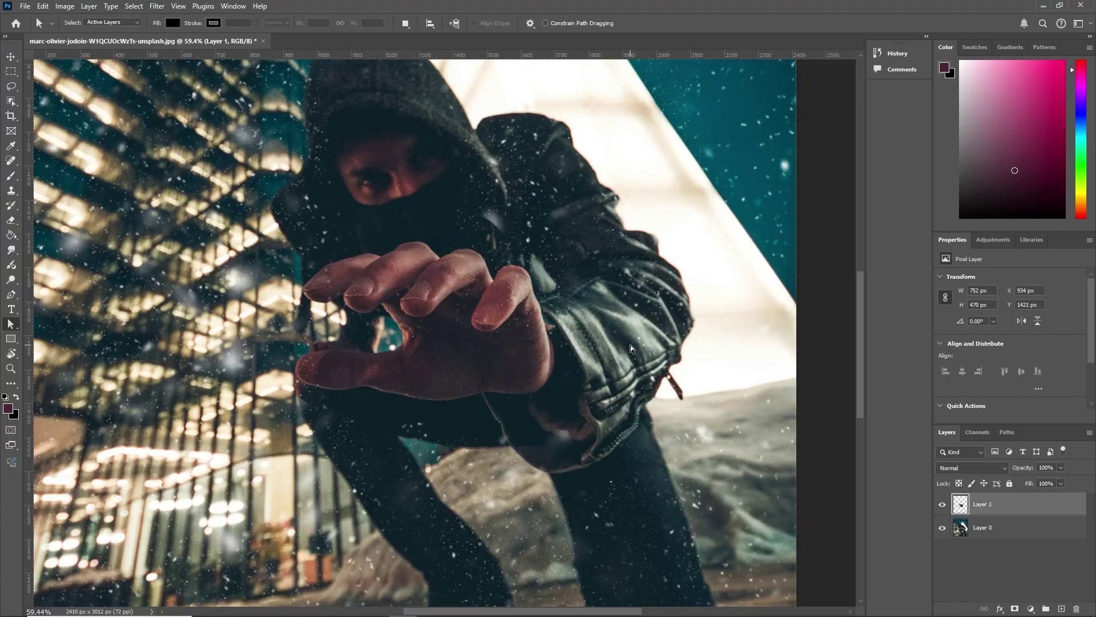
left_click(943, 527)
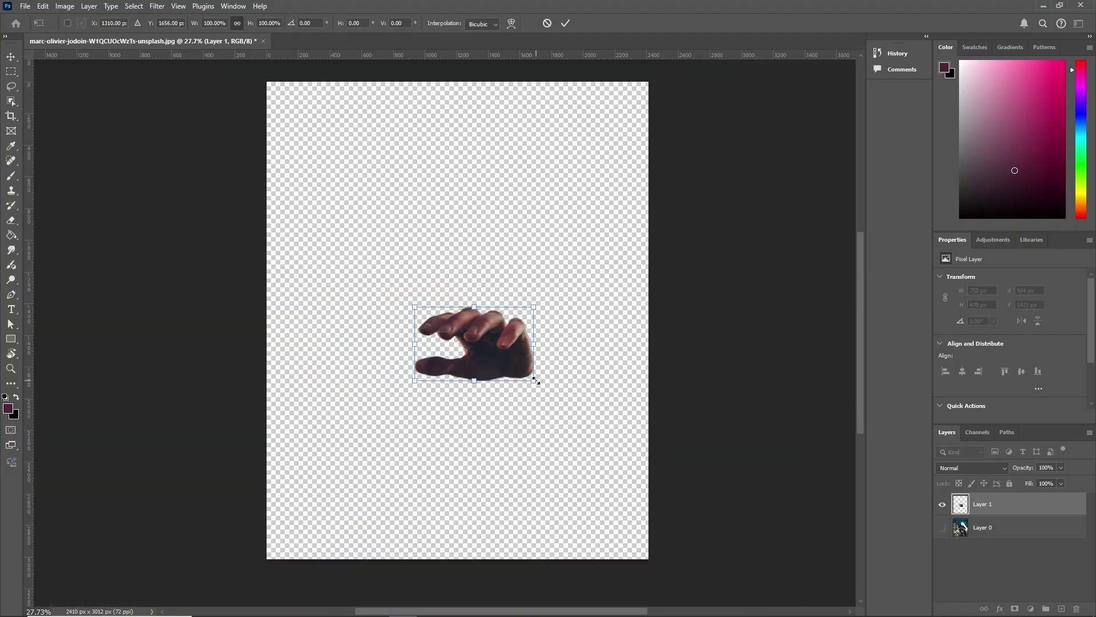
- Enlarge the isolated hand to about 2188 px wide so it nearly fills the canvas width
left_click_drag(536, 380, 632, 435)
key("Return")
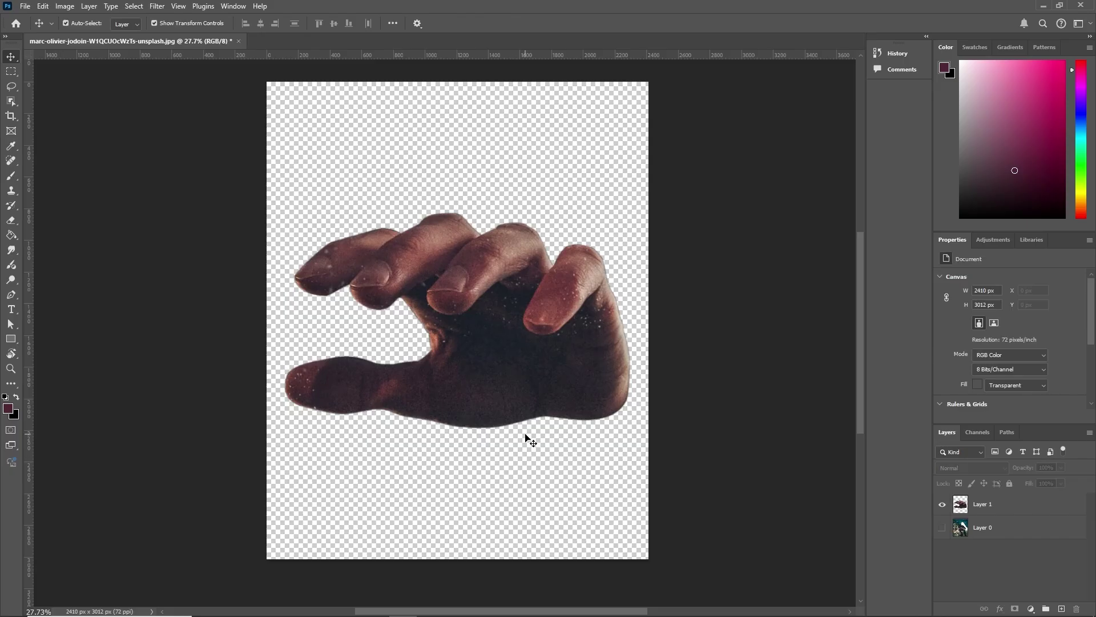
left_click(479, 273)
- Remove the white snow specks from the fingers on Layer 1 with the Clone Stamp tool, sampling nearby clean skin
scroll(478, 273, "up", 3)
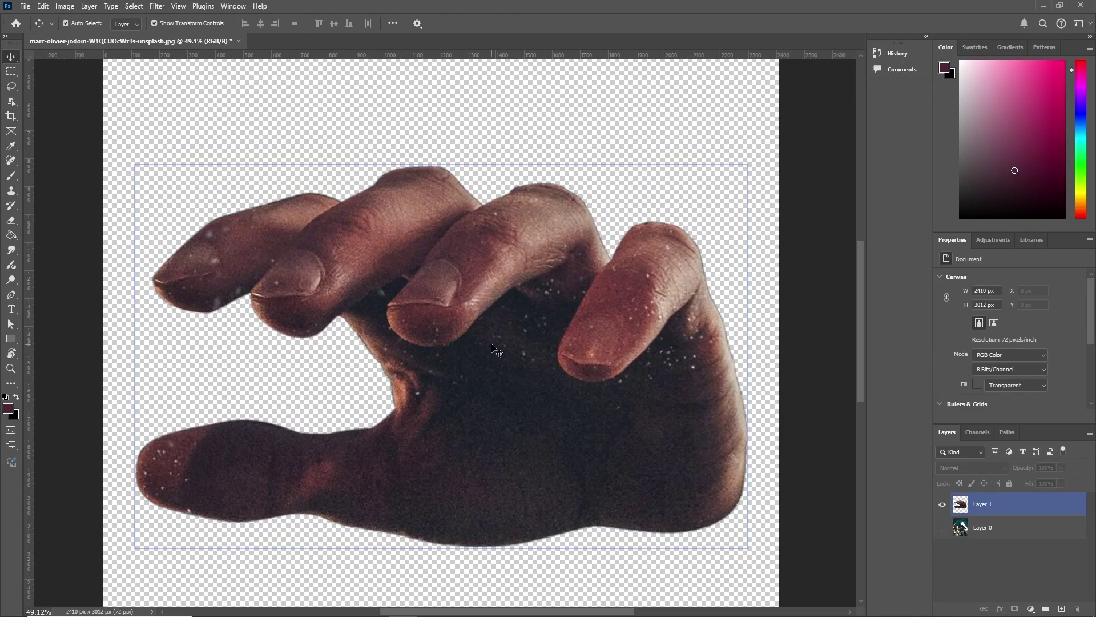
scroll(703, 443, "down", 1)
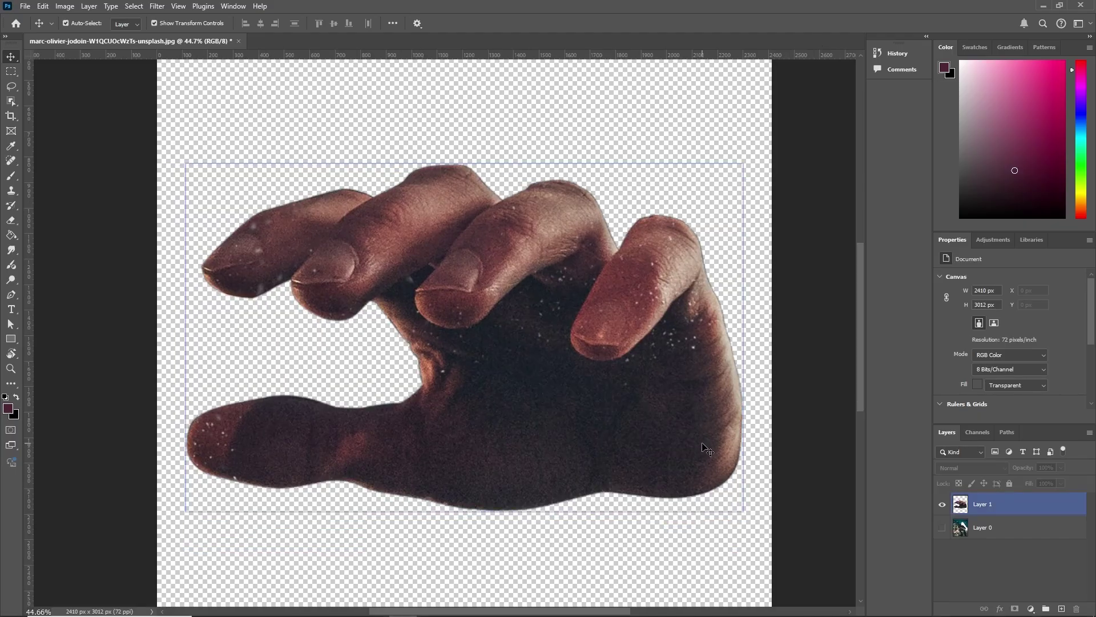
left_click(11, 190)
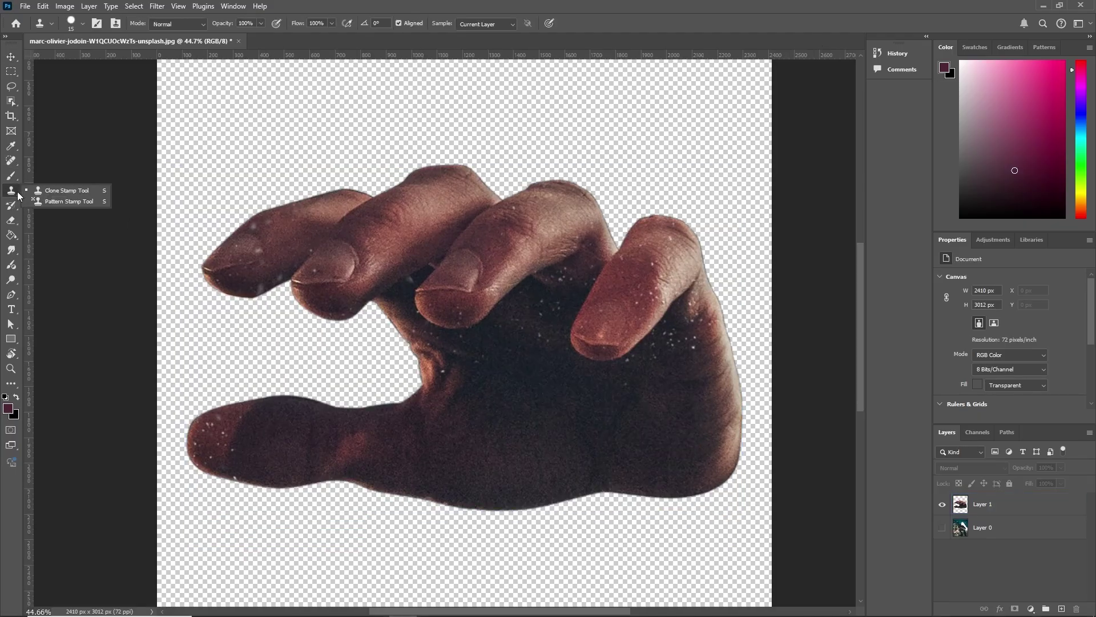
left_click(51, 191)
scroll(299, 253, "up", 8)
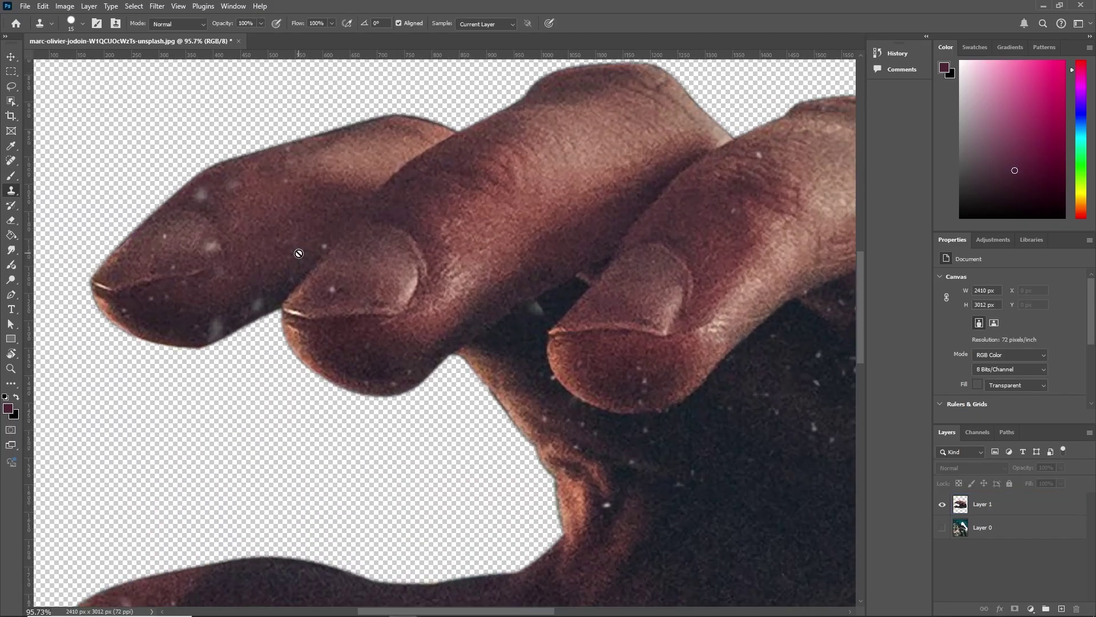
left_click(969, 500)
left_click_drag(346, 282, 335, 286)
left_click(320, 294)
left_click(230, 241, "alt")
left_click_drag(197, 250, 255, 248)
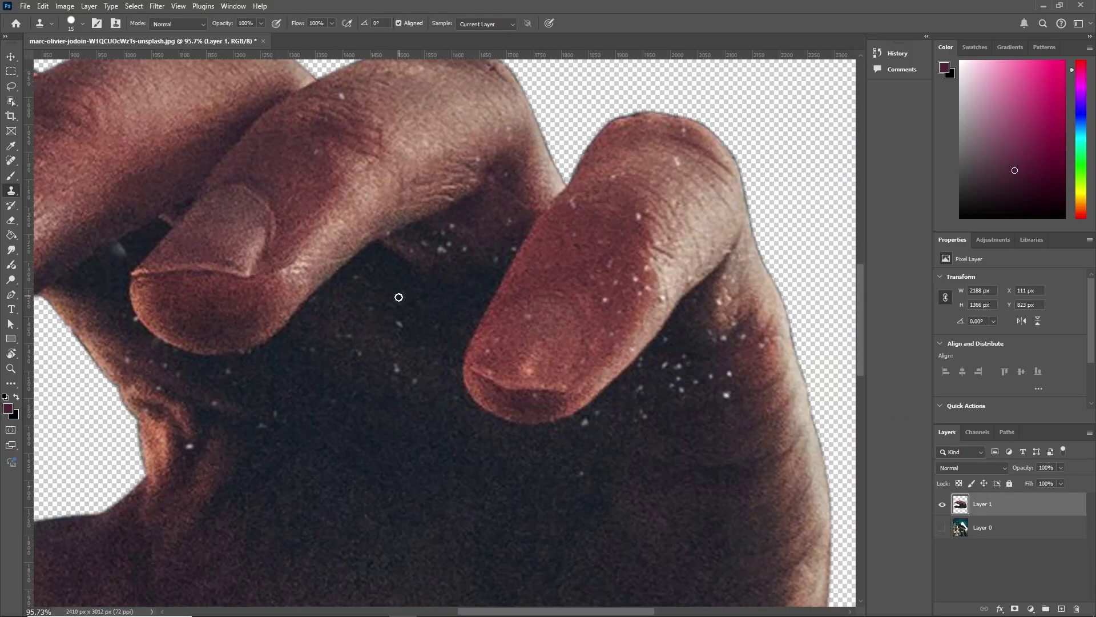
scroll(430, 330, "down", 2)
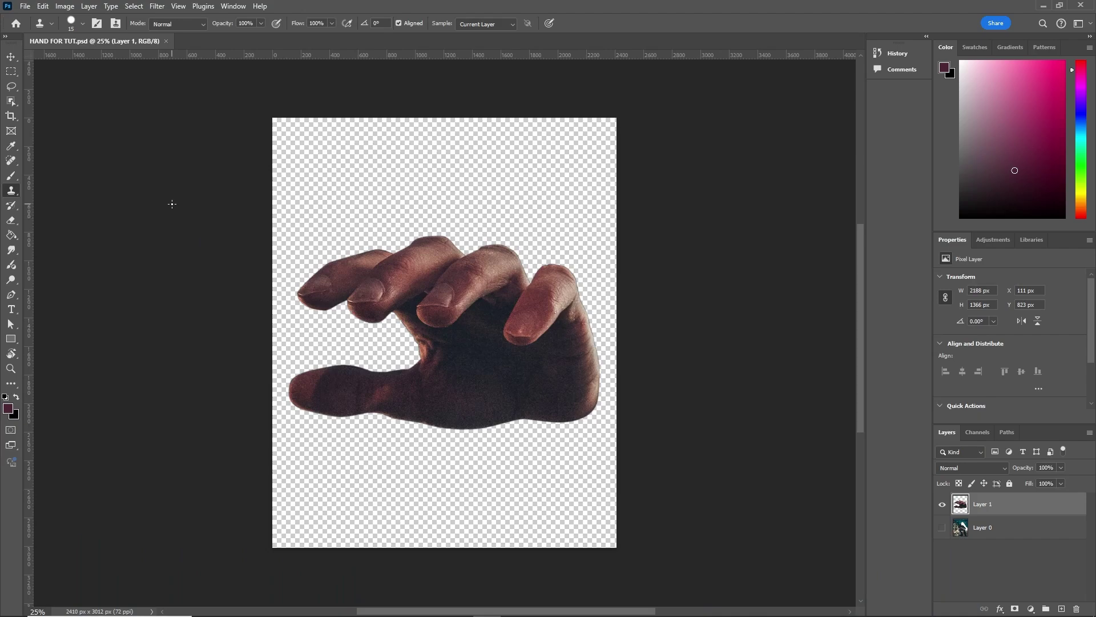
- Outline the rightmost finger with a Pen tool path and copy the resulting selection to a new layer
key("p")
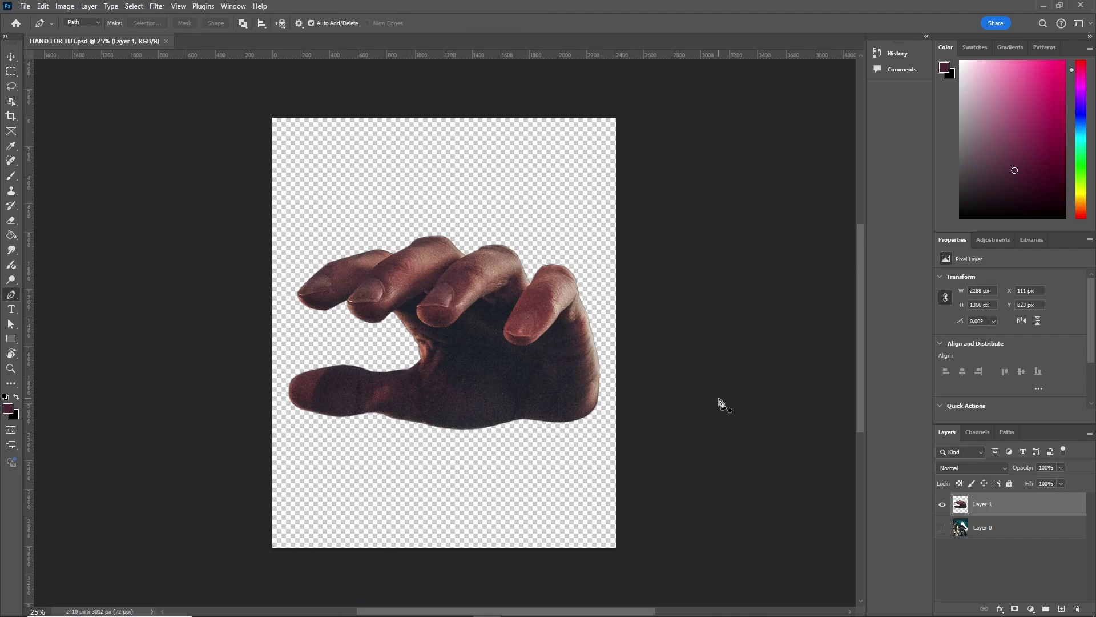
scroll(557, 294, "up", 8)
scroll(481, 211, "up", 3)
left_click_drag(448, 269, 438, 292)
left_click_drag(459, 274, 463, 268)
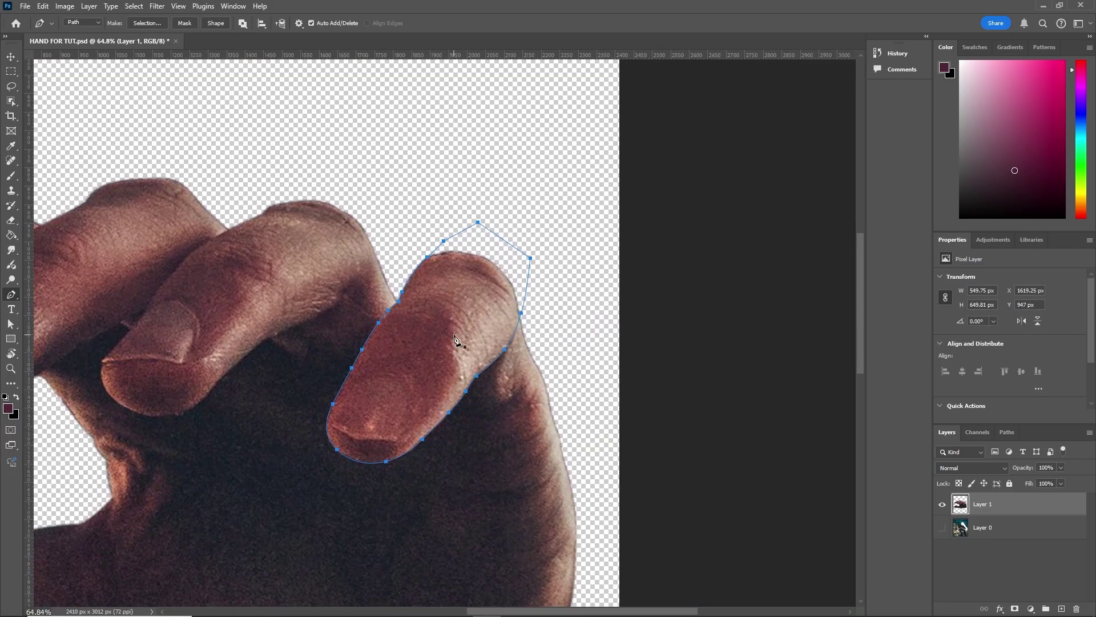
key("ctrl+Return")
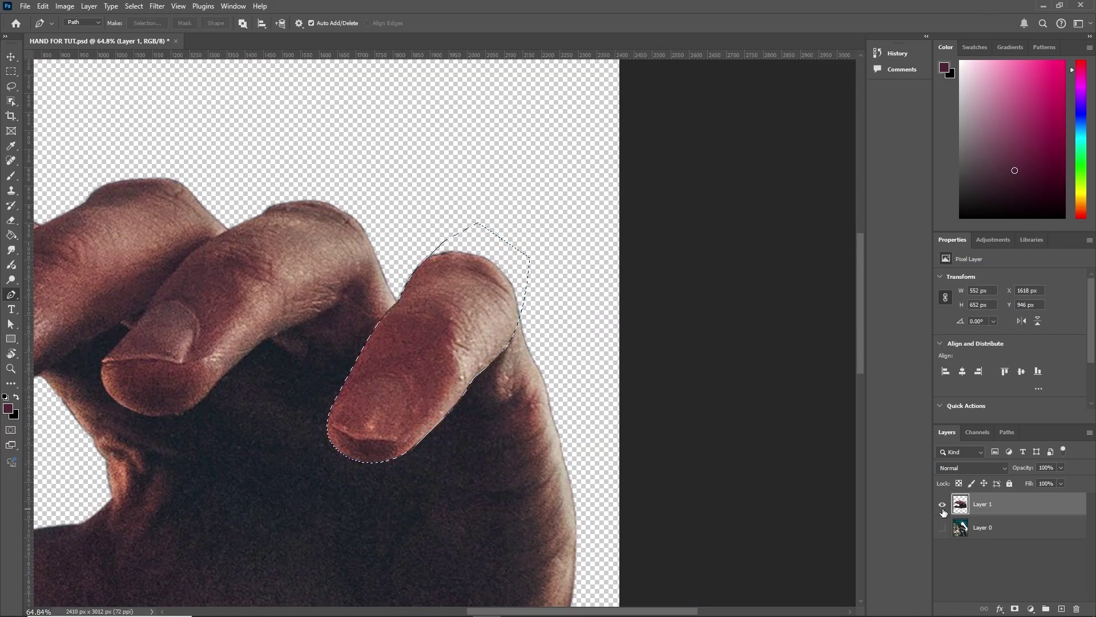
key("ctrl+j")
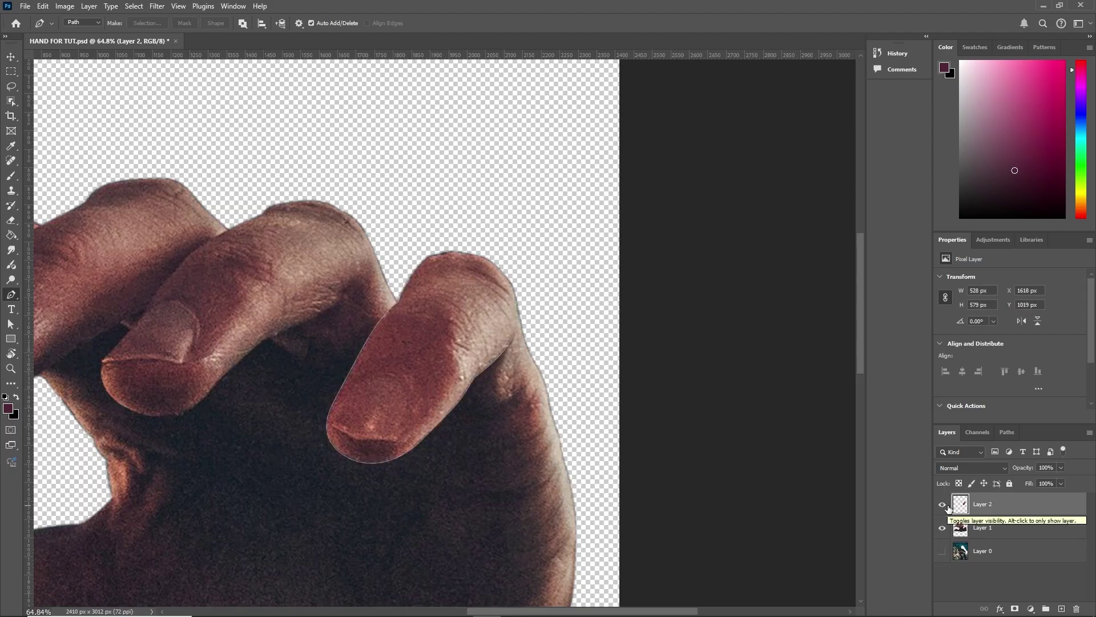
- Try shifting the separated rightmost finger down and to the right to inspect the area beneath it
key("ctrl+t")
left_click_drag(465, 357, 478, 383)
scroll(411, 333, "up", 4)
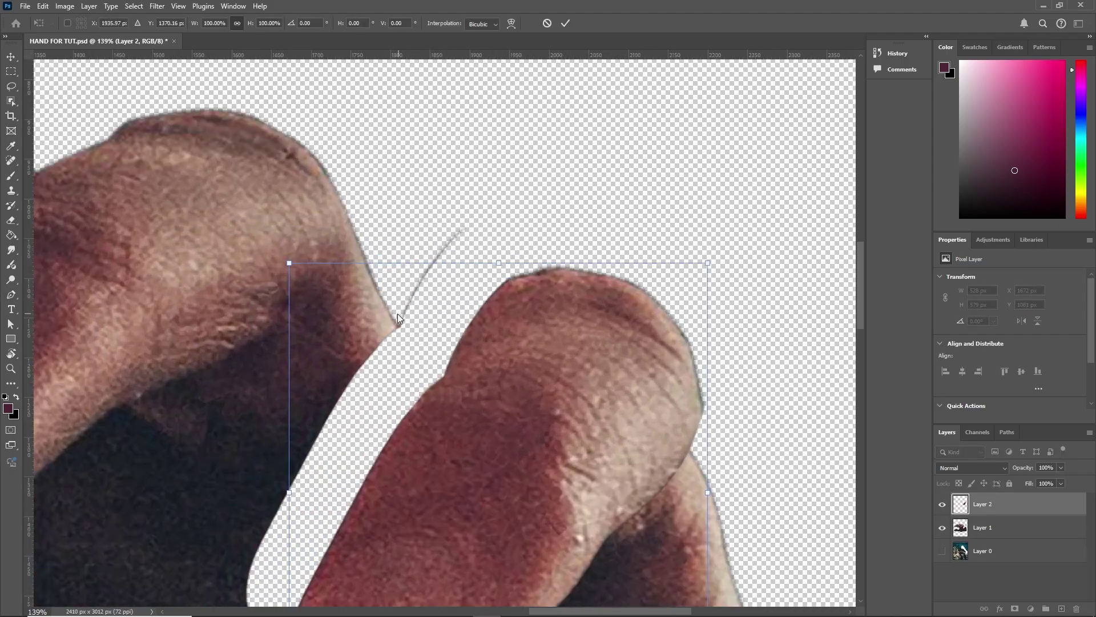
scroll(501, 365, "down", 4)
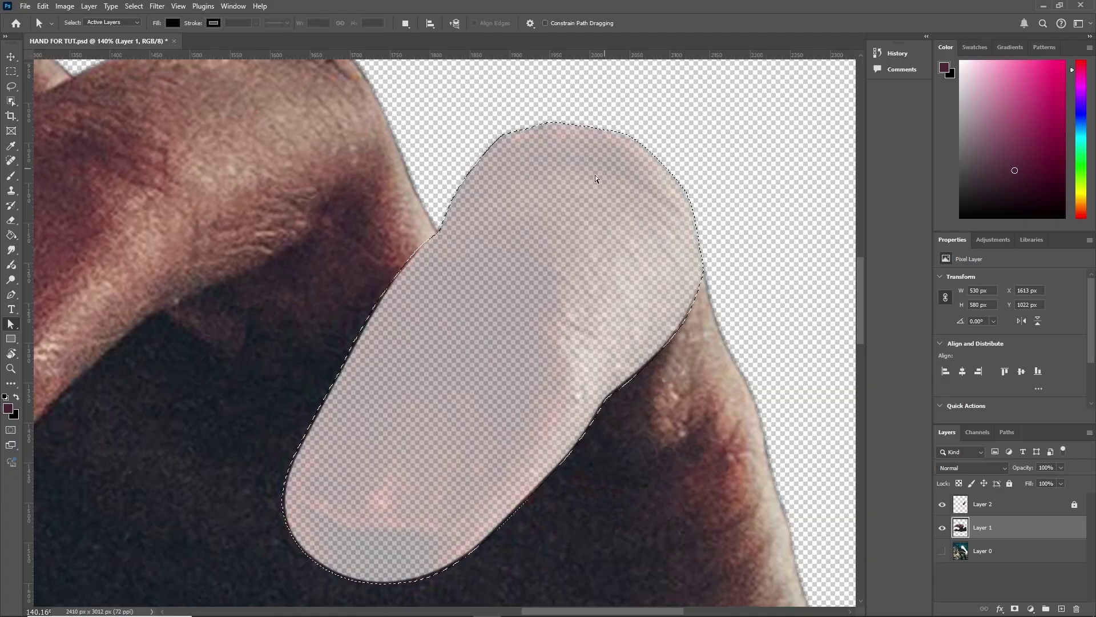
- Start a Content-Aware Fill for the finger-shaped gap on Layer 1 and reduce the sampling brush size to 60
left_click(50, 7)
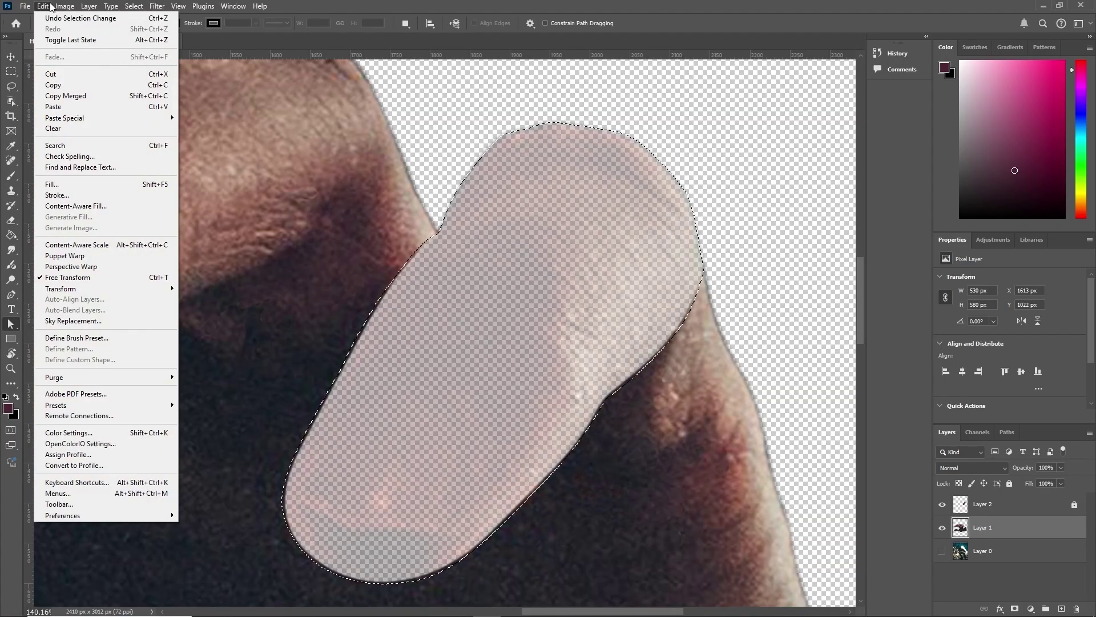
left_click(78, 205)
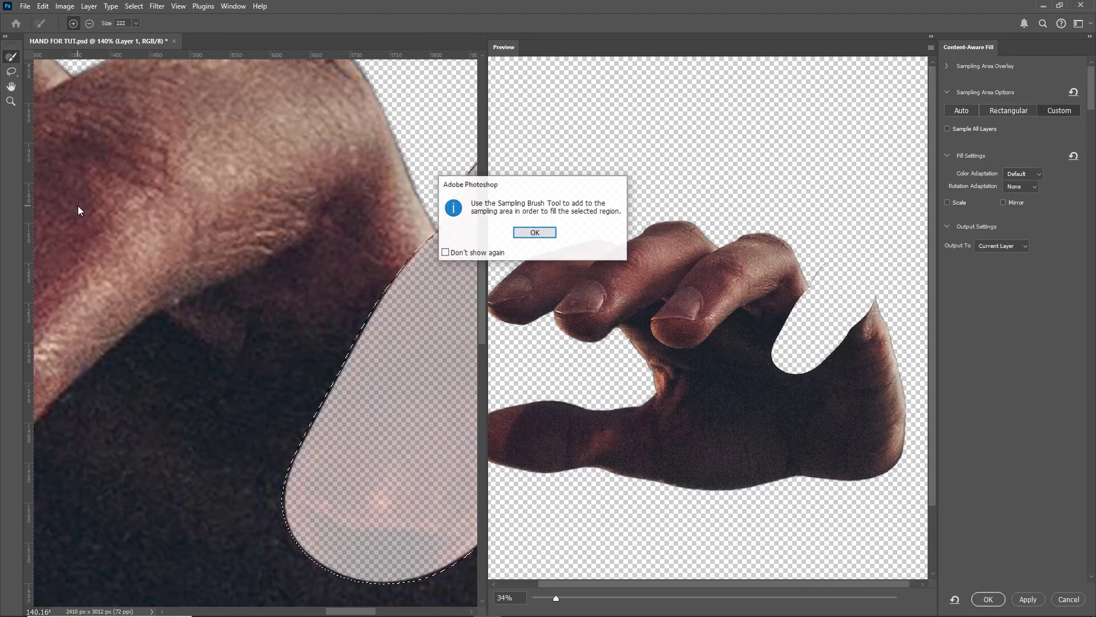
left_click(535, 233)
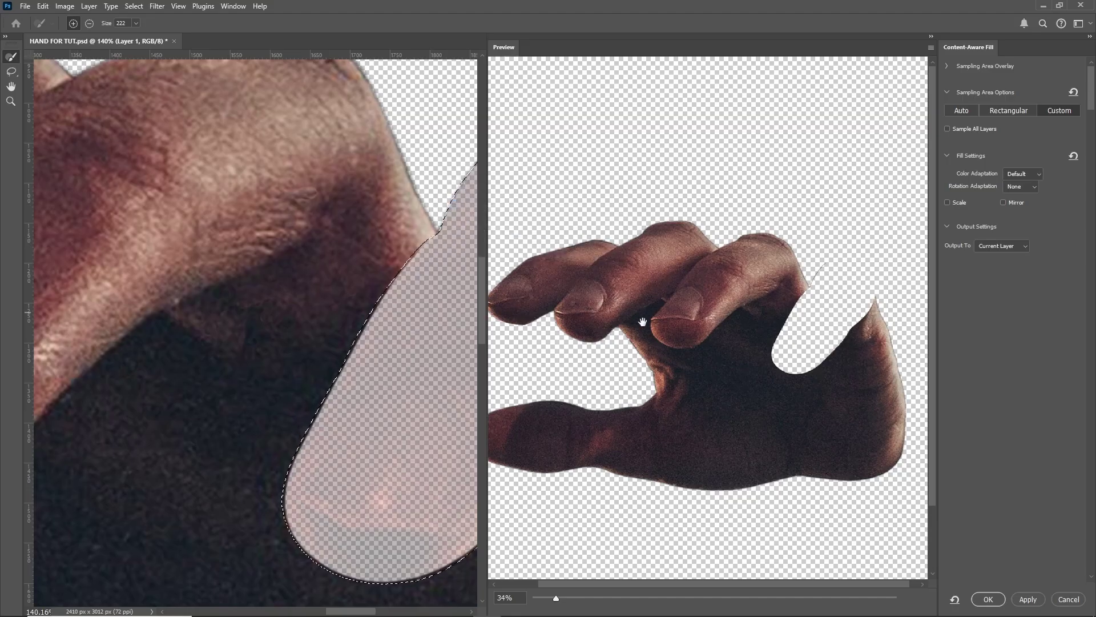
left_click_drag(398, 314, 222, 296)
scroll(222, 296, "down", 5)
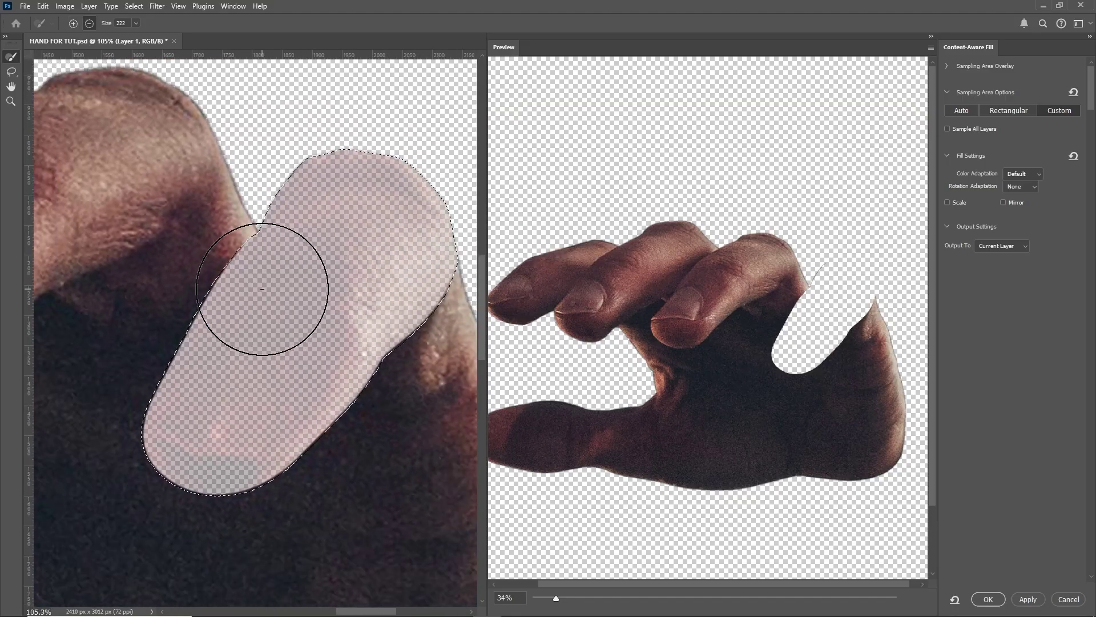
key("bracketleft")
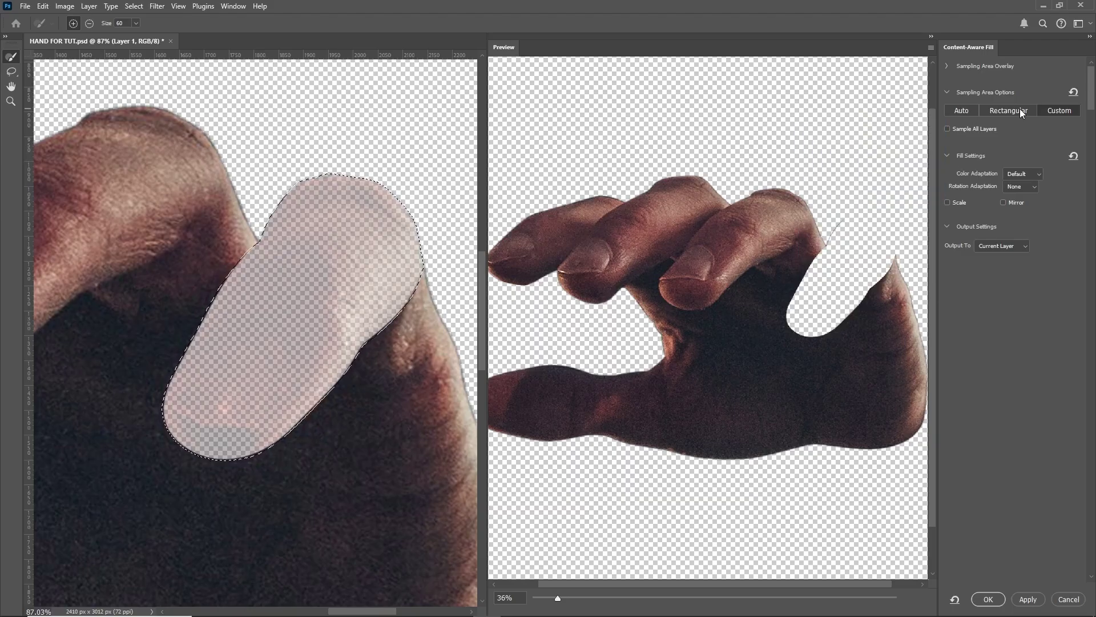
- Fill the finger-shaped gap using the Rectangular sampling area, output to the current layer, and clear the selection
left_click(968, 110)
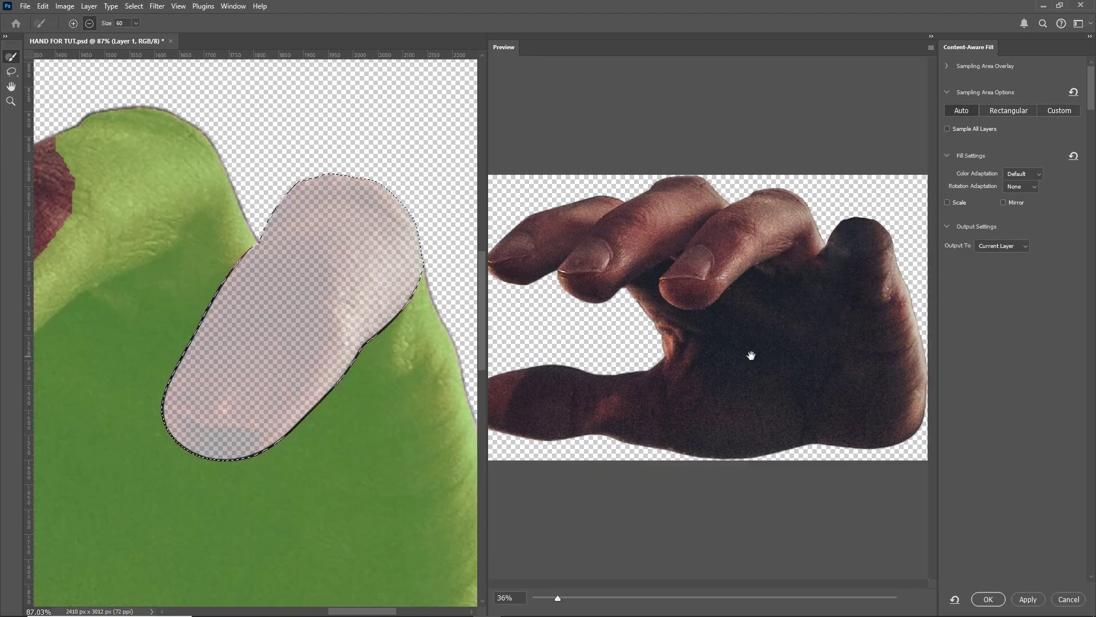
left_click(1020, 112)
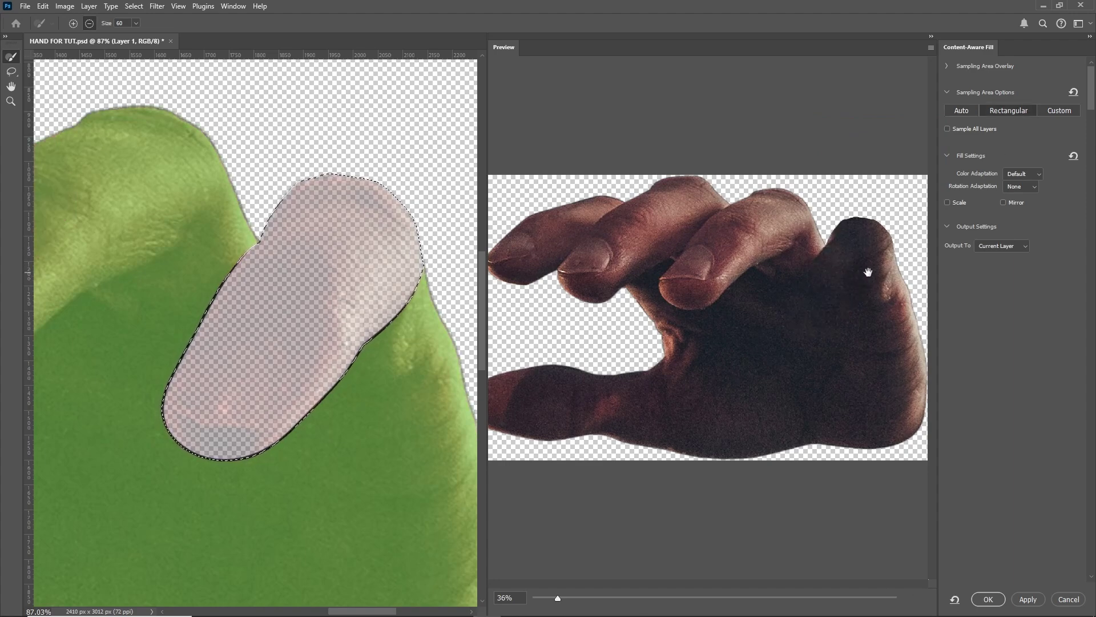
left_click(988, 599)
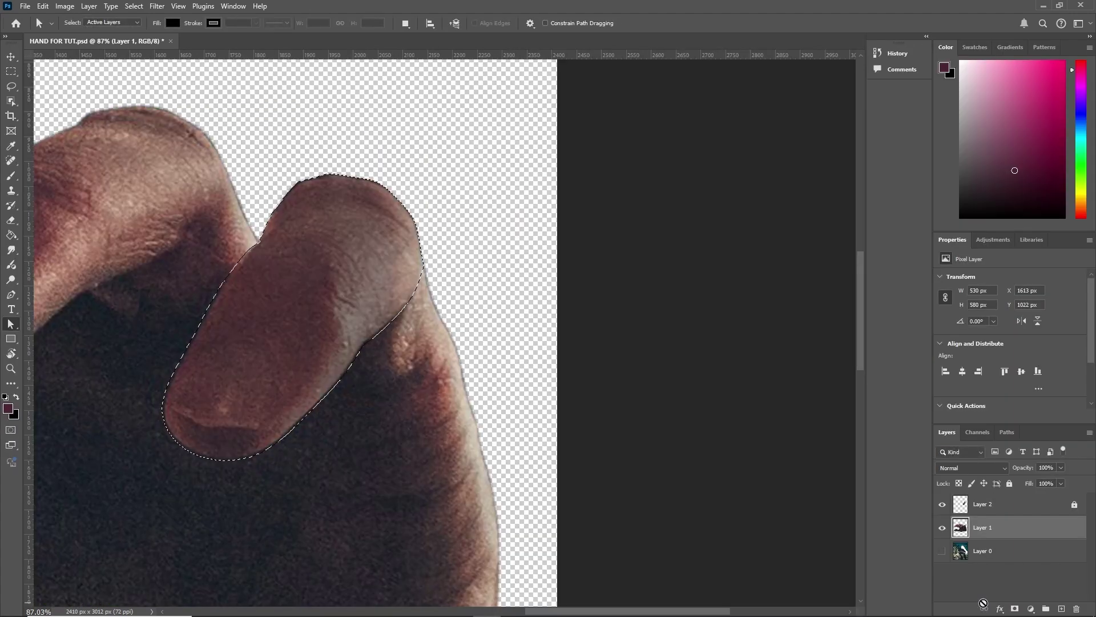
key("ctrl+d")
- Check the filled area by toggling Layer 2's visibility and test-moving the rightmost finger, restoring its position
left_click(943, 504)
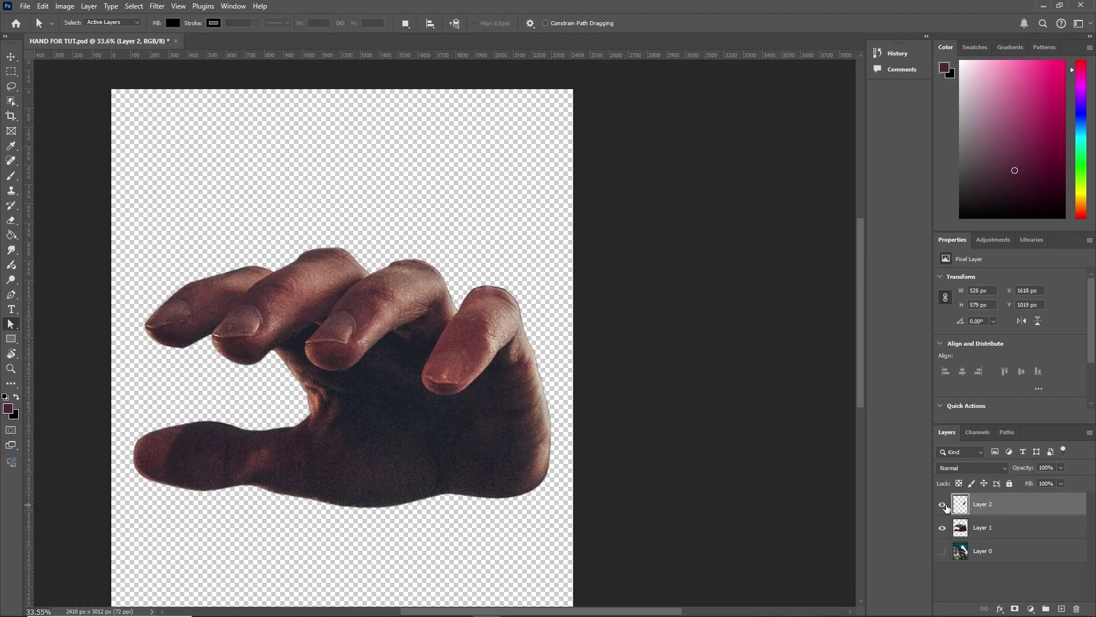
left_click(943, 504)
left_click(943, 504)
key("ctrl+t")
left_click_drag(478, 351, 462, 332)
key("ctrl+z")
key("Return")
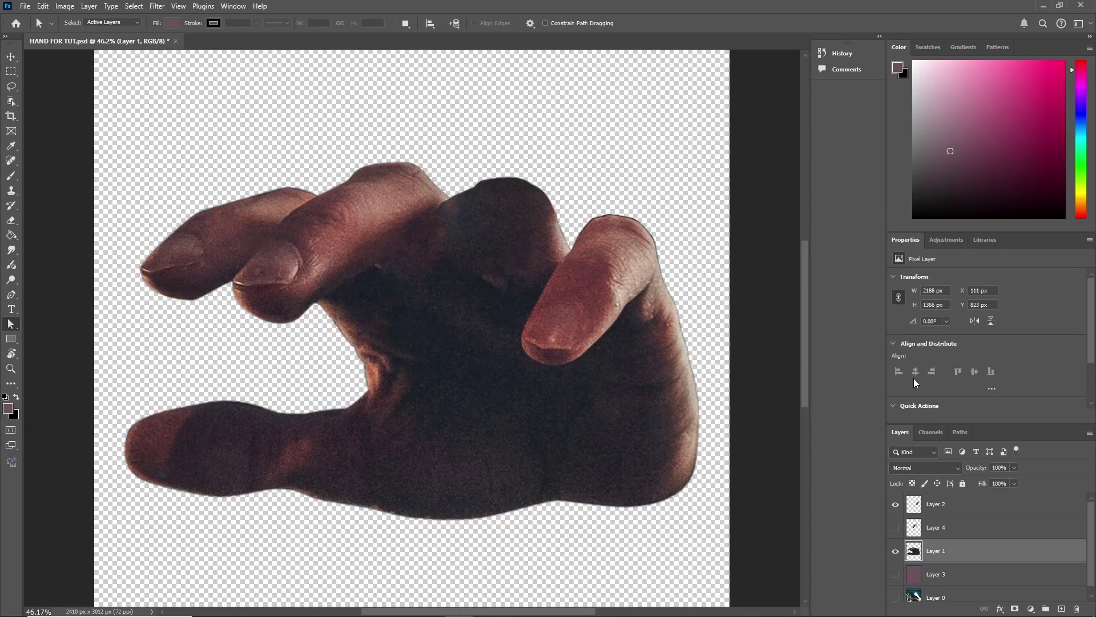
- Toggle Layer 5's visibility and try moving its finger slightly to the left to test the filled area beneath
scroll(682, 362, "up", 2)
scroll(404, 311, "up", 2)
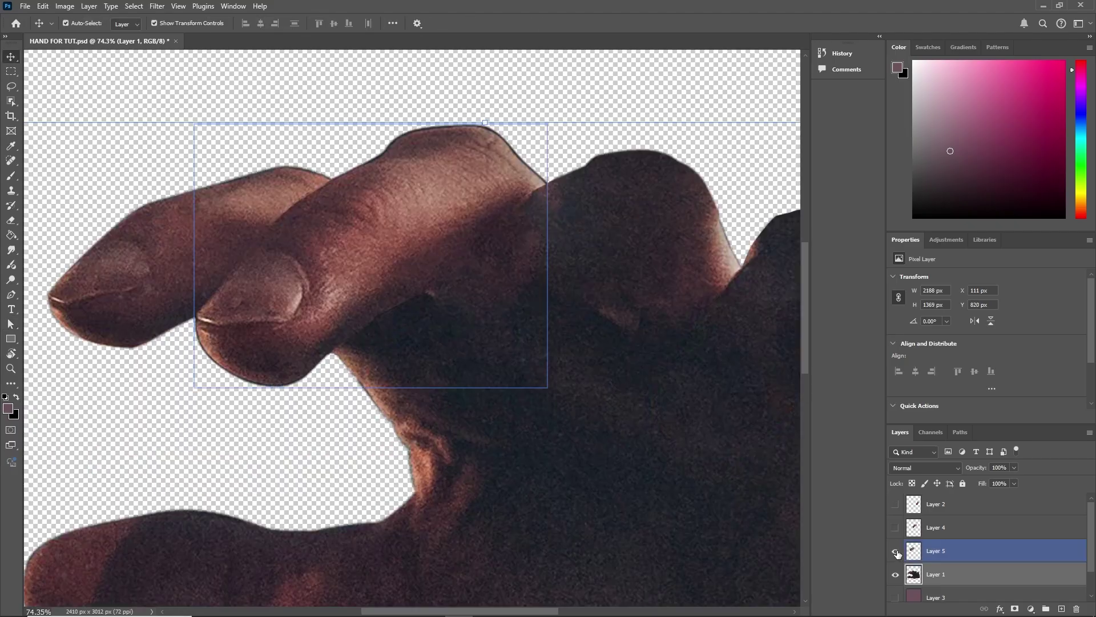
left_click(895, 551)
left_click(895, 551)
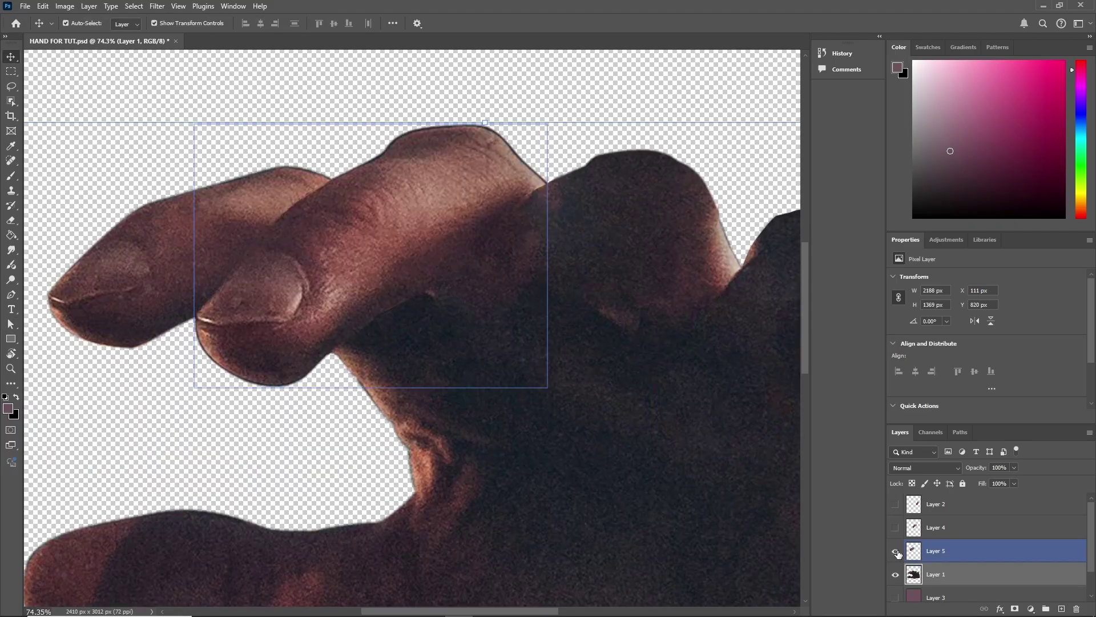
left_click(934, 551)
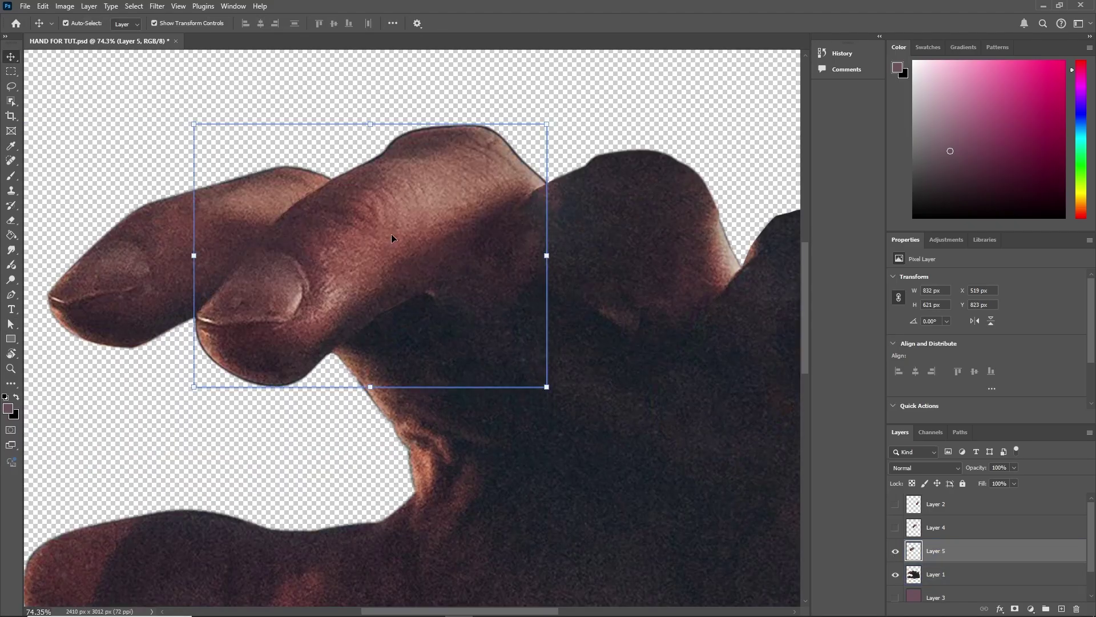
mouse_move(391, 235)
left_mouse_down()
mouse_move(415, 249)
mouse_move(407, 228)
mouse_move(367, 262)
mouse_move(388, 234)
mouse_move(375, 237)
left_mouse_up()
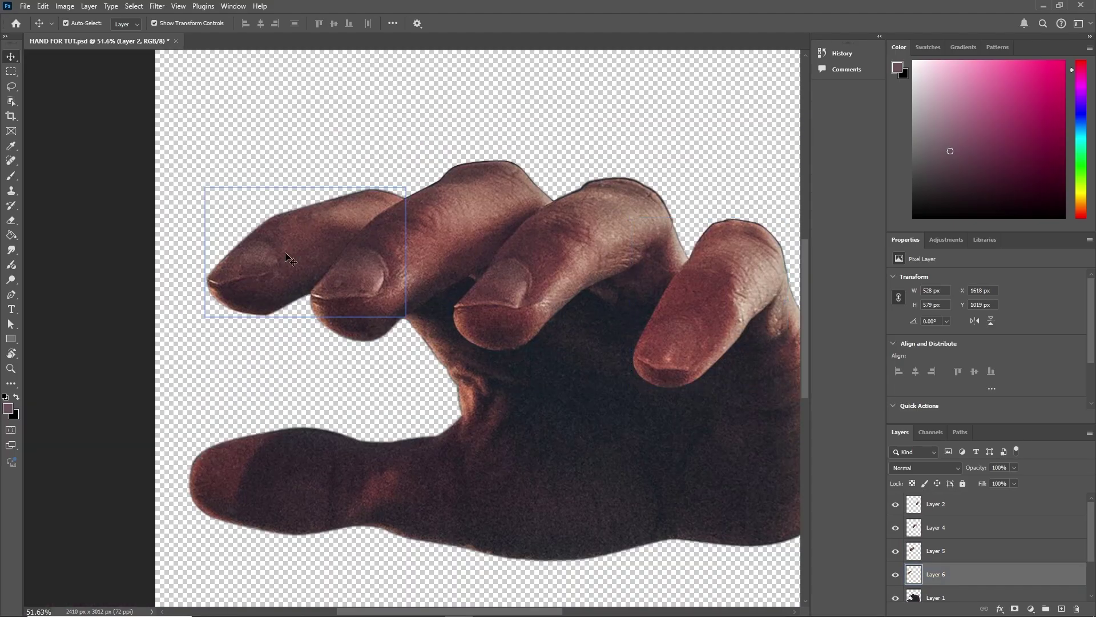
- Try repositioning and rotating the leftmost finger on Layer 6 to test new poses
left_click(304, 253)
mouse_move(286, 246)
left_mouse_down()
mouse_move(290, 255)
mouse_move(292, 244)
left_mouse_up()
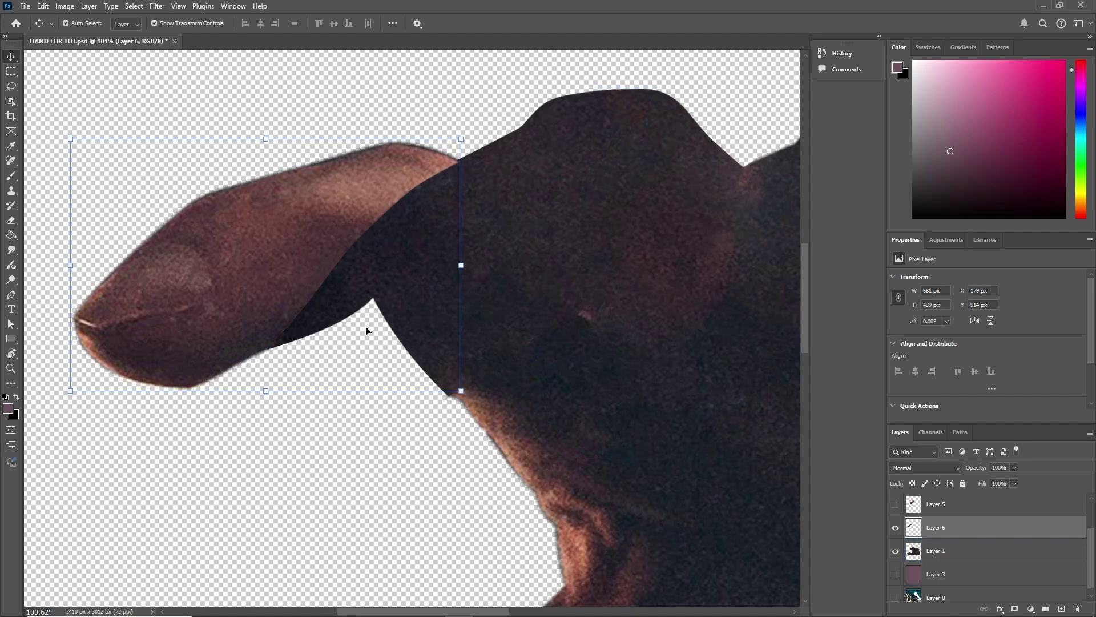
left_click(364, 339)
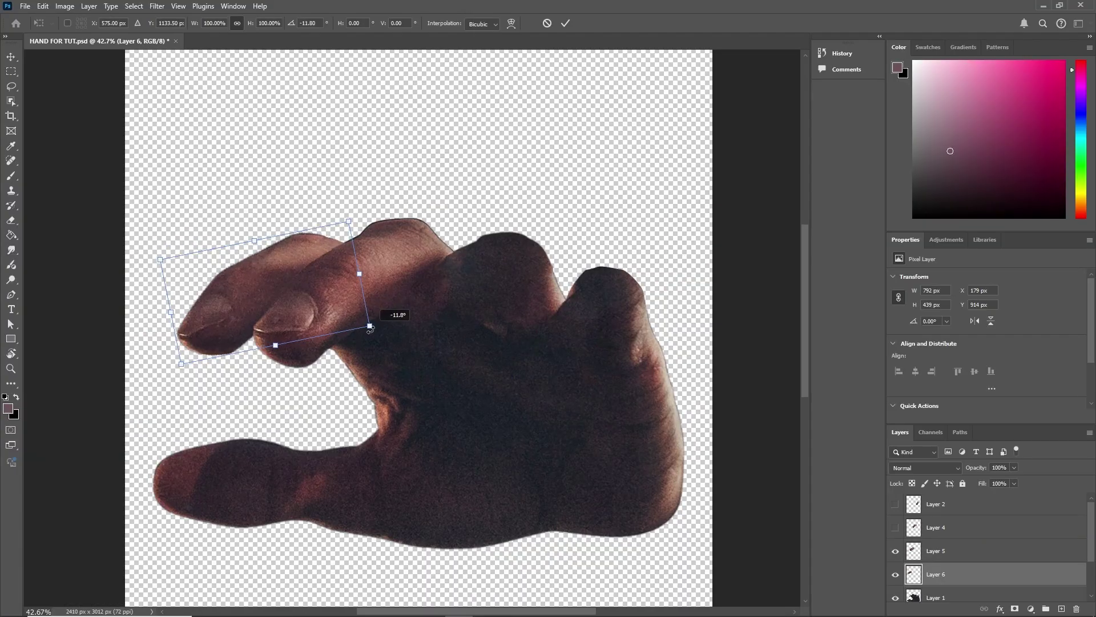
left_click_drag(366, 324, 365, 294)
mouse_move(248, 261)
left_mouse_down()
mouse_move(245, 250)
mouse_move(261, 251)
left_mouse_up()
left_click_drag(341, 202, 354, 215)
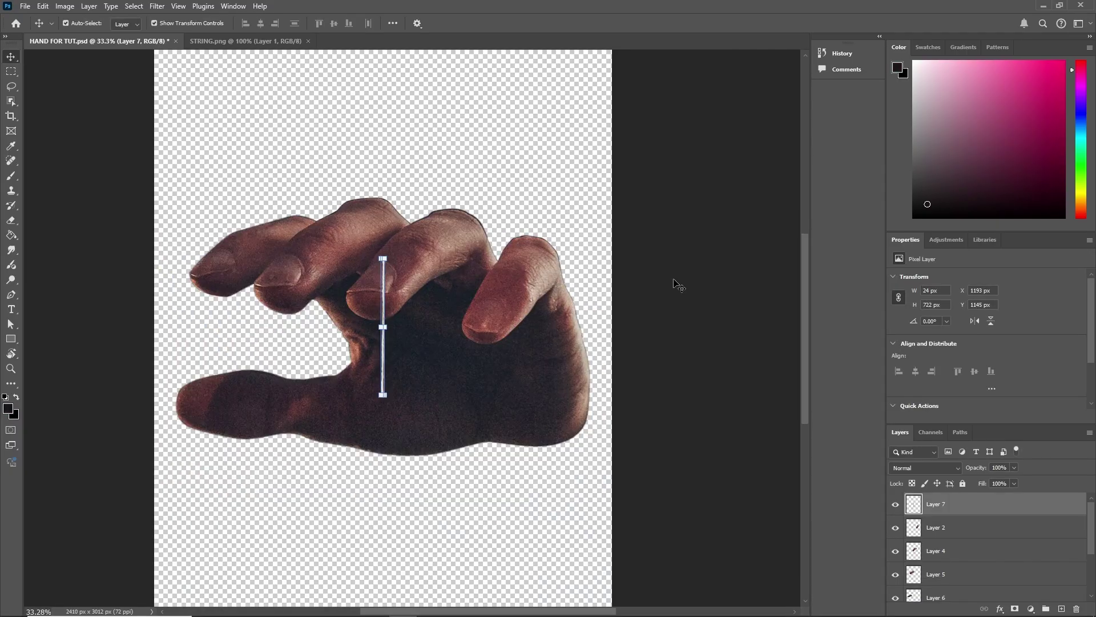
- Deselect the vertical string on Layer 7
left_click(678, 285)
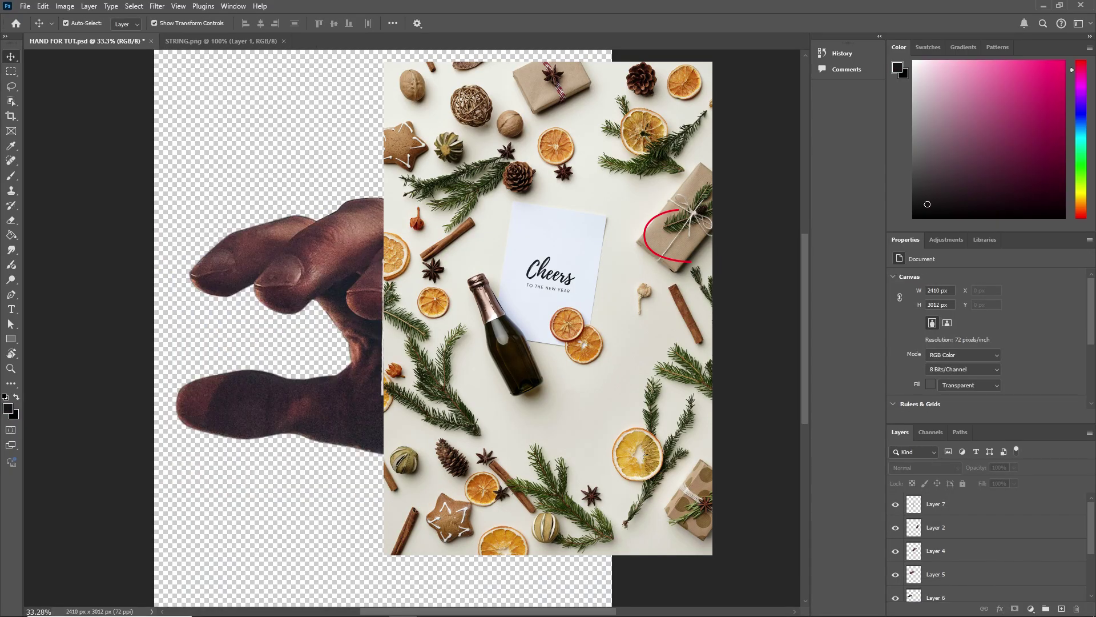
- Rotate the string on Layer 7 to horizontal and place it across the rightmost finger
left_click(947, 504)
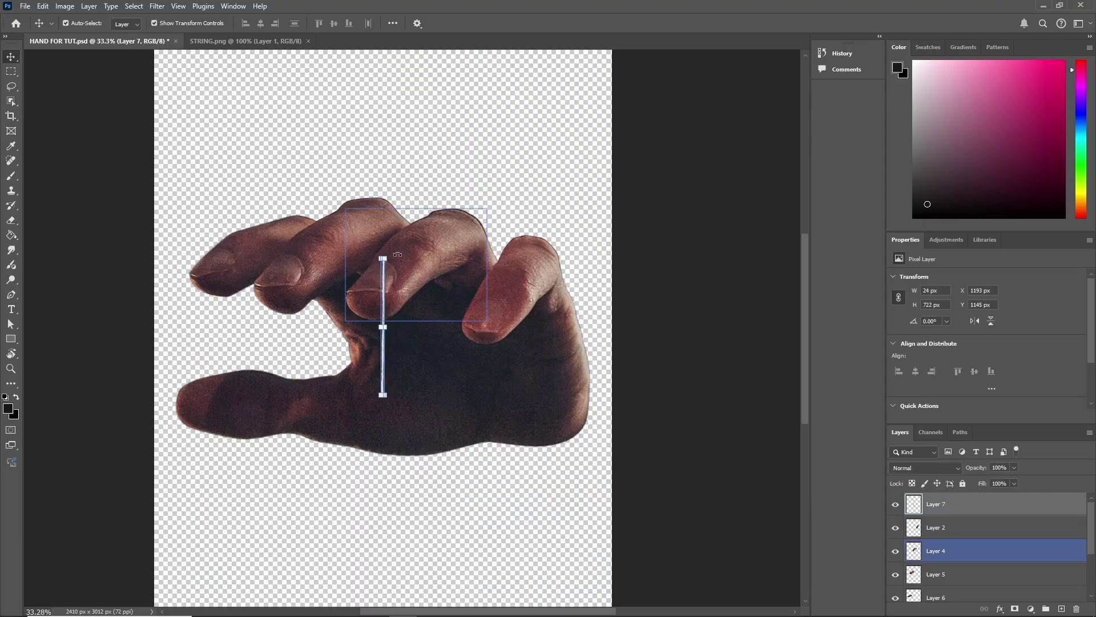
left_click_drag(396, 254, 511, 290)
scroll(465, 310, "up", 5)
key("Return")
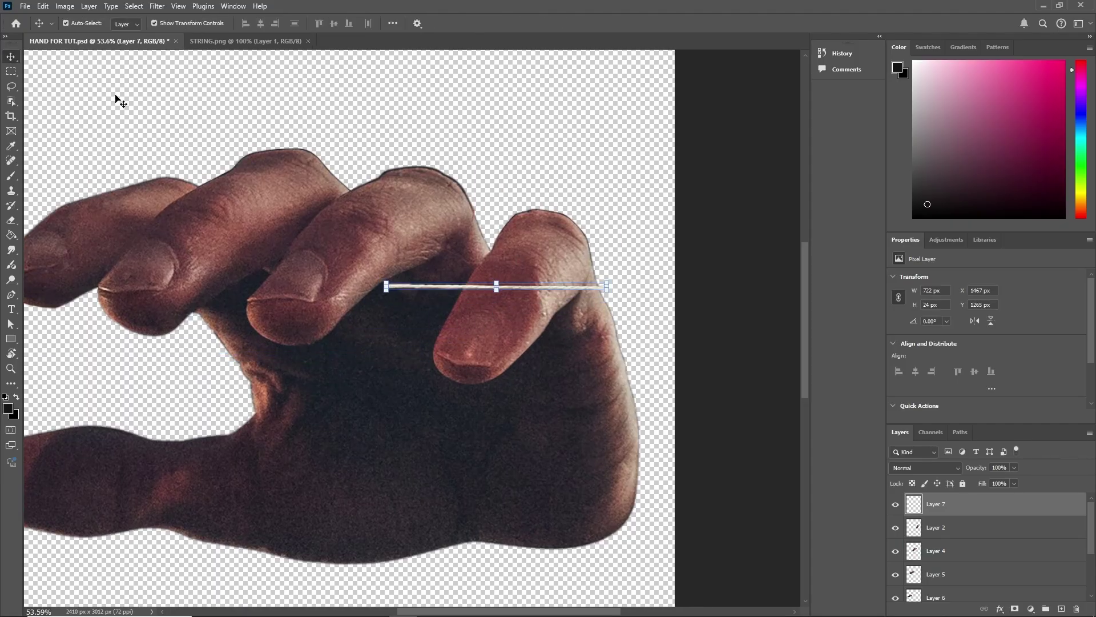
- Start a Puppet Warp on the string and set pins at both the end and points along its length
left_click(43, 6)
left_click(65, 255)
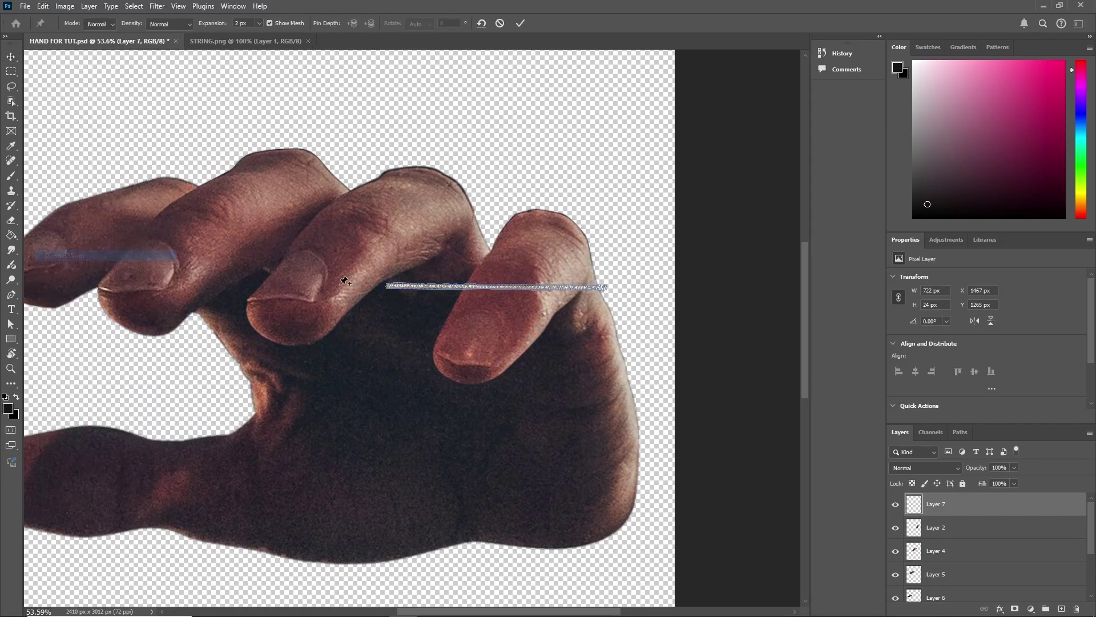
scroll(586, 293, "up", 5)
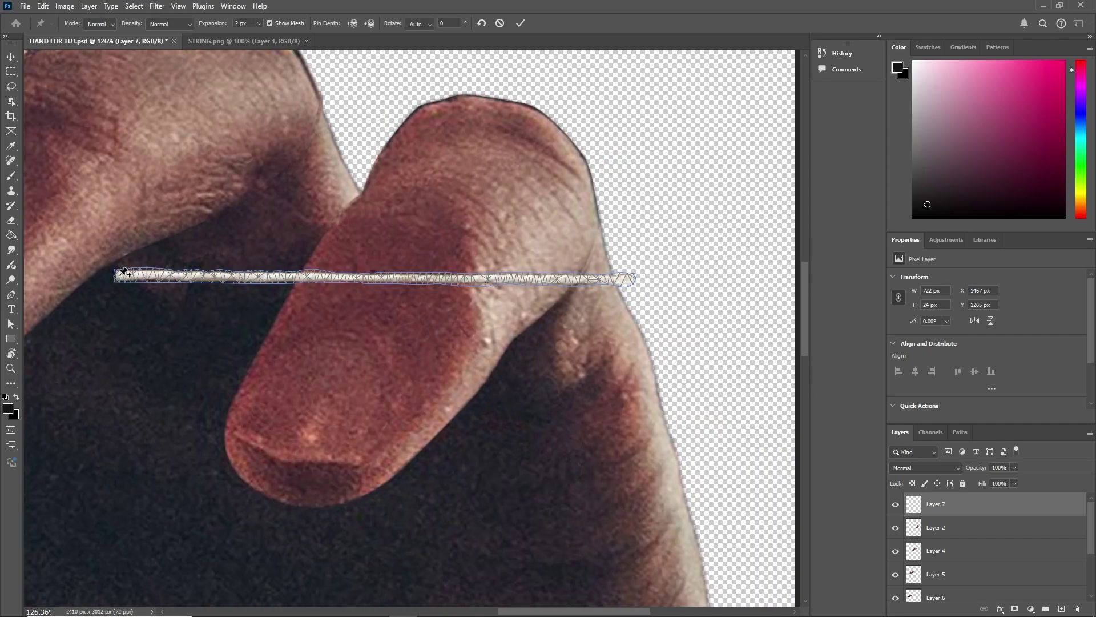
left_click(123, 275)
left_click(324, 278)
left_click(402, 278)
left_click(485, 277)
- Bend the string with the warp pins into a loop that wraps around the rightmost finger, and apply the warp
left_click_drag(594, 269, 497, 247)
left_click_drag(527, 257, 345, 346)
left_click_drag(388, 255, 380, 233)
left_click_drag(464, 253, 456, 293)
left_click_drag(380, 331, 401, 335)
left_click_drag(401, 334, 531, 376)
left_click_drag(481, 286, 470, 250)
left_click_drag(441, 287, 433, 260)
left_click_drag(519, 263, 550, 268)
left_click_drag(572, 378, 566, 385)
left_click_drag(577, 340, 581, 350)
left_click_drag(503, 241, 540, 250)
left_click_drag(469, 268, 546, 228)
left_click_drag(268, 267, 409, 368)
left_click_drag(300, 267, 384, 310)
left_click_drag(440, 267, 440, 265)
left_click_drag(384, 310, 453, 358)
left_click_drag(410, 368, 527, 398)
left_click_drag(453, 358, 472, 368)
left_click_drag(402, 277, 428, 313)
scroll(430, 305, "up", 5)
left_click_drag(423, 368, 430, 365)
left_click_drag(485, 234, 426, 268)
left_click_drag(447, 253, 447, 241)
left_click_drag(571, 240, 458, 215)
left_click_drag(517, 200, 566, 241)
left_click_drag(576, 297, 563, 224)
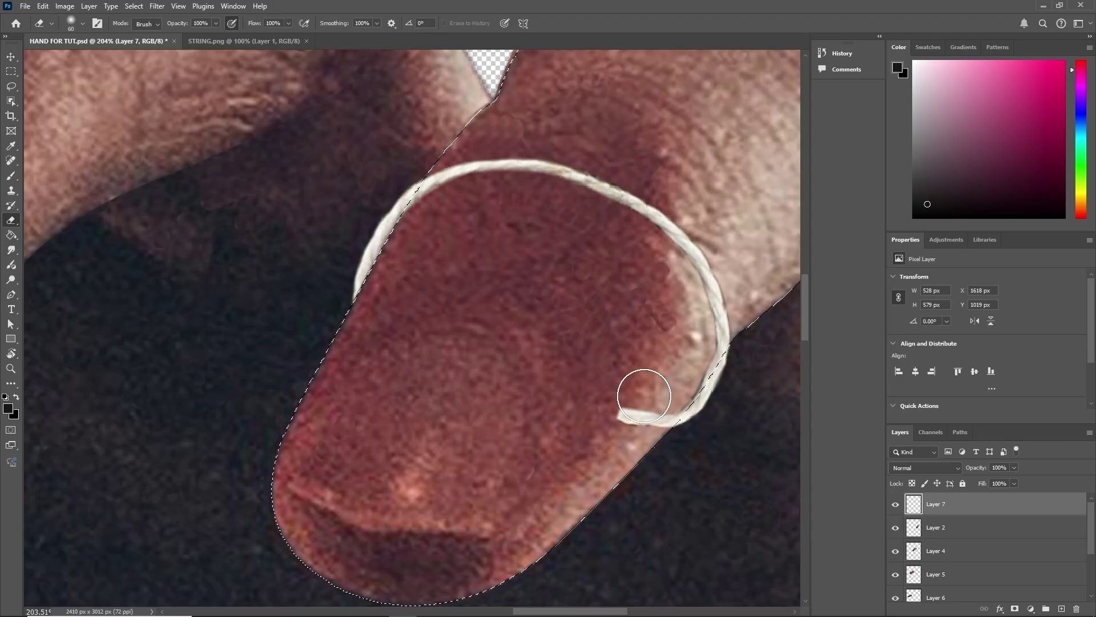
- Erase the loop's loose end inside the rightmost finger's selected outline, and merge Layer 7 with the finger on Layer 2
mouse_move(646, 399)
left_mouse_down()
mouse_move(603, 426)
mouse_move(641, 406)
left_mouse_up()
right_click(942, 529)
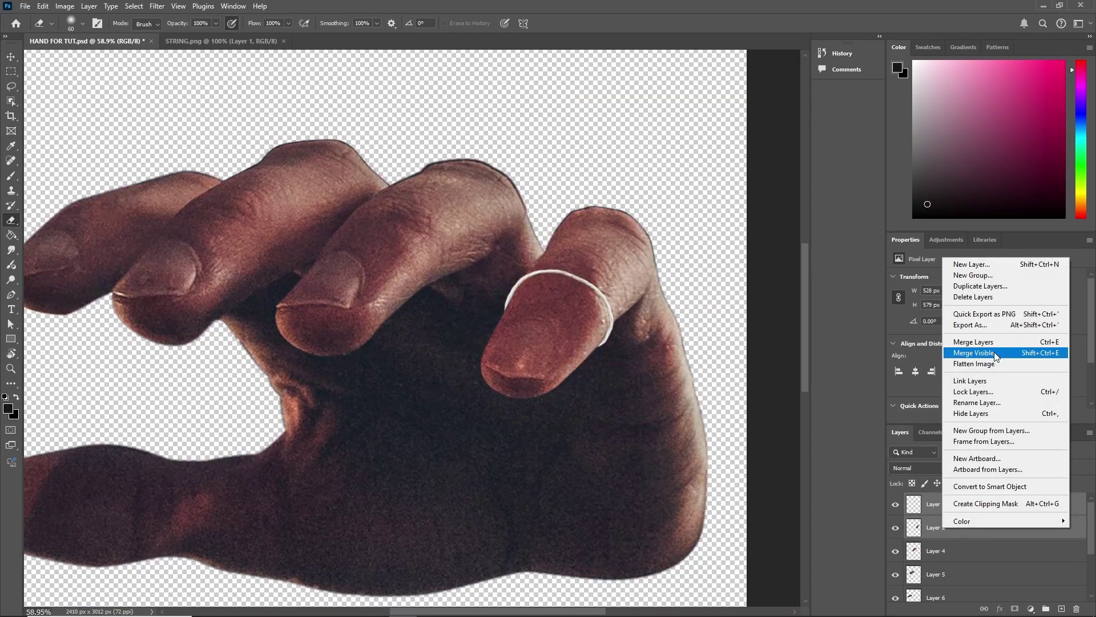
left_click(974, 341)
- Toggle the merged little finger layer's visibility to check that the string loop belongs to it
left_click(895, 504)
left_click(895, 504)
left_click(895, 504)
left_click(895, 504)
left_click(895, 504)
left_click(895, 504)
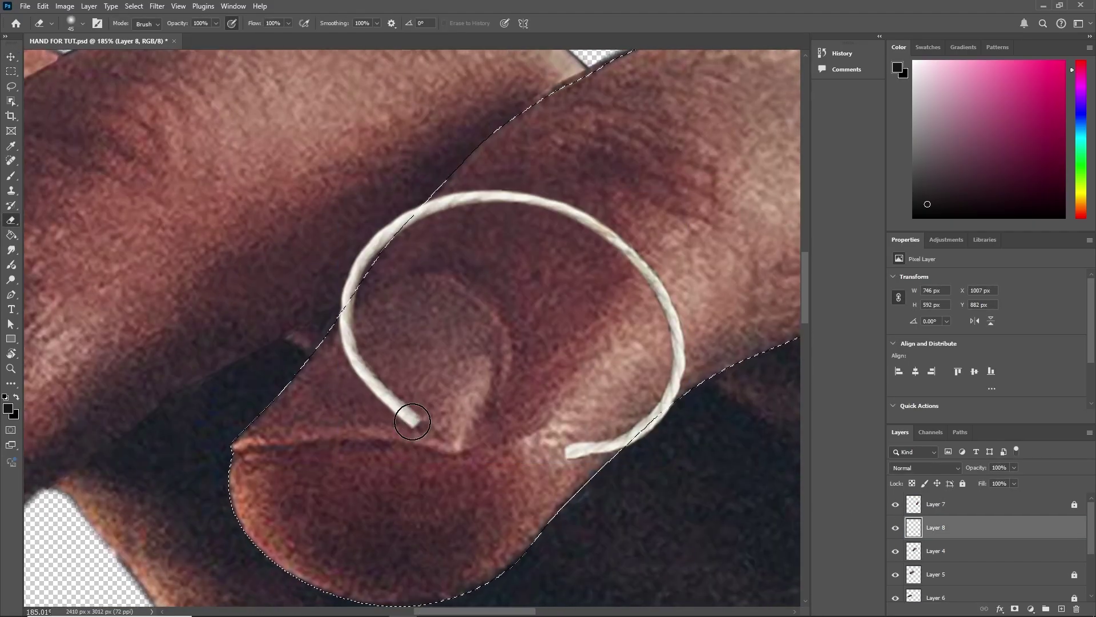
- Erase both loose ends of the string loop on Layer 8 inside the outline of the finger on Layer 4
mouse_move(412, 421)
left_mouse_down()
mouse_move(411, 393)
mouse_move(366, 419)
mouse_move(358, 308)
left_mouse_up()
left_click_drag(551, 454, 460, 422)
mouse_move(477, 418)
left_mouse_down()
mouse_move(454, 421)
mouse_move(545, 385)
mouse_move(515, 410)
left_mouse_up()
- Check the separated hand parts by toggling the visibility of the palm and thumb, middle, ring and little finger layers
scroll(513, 420, "down", 5)
left_click(896, 583)
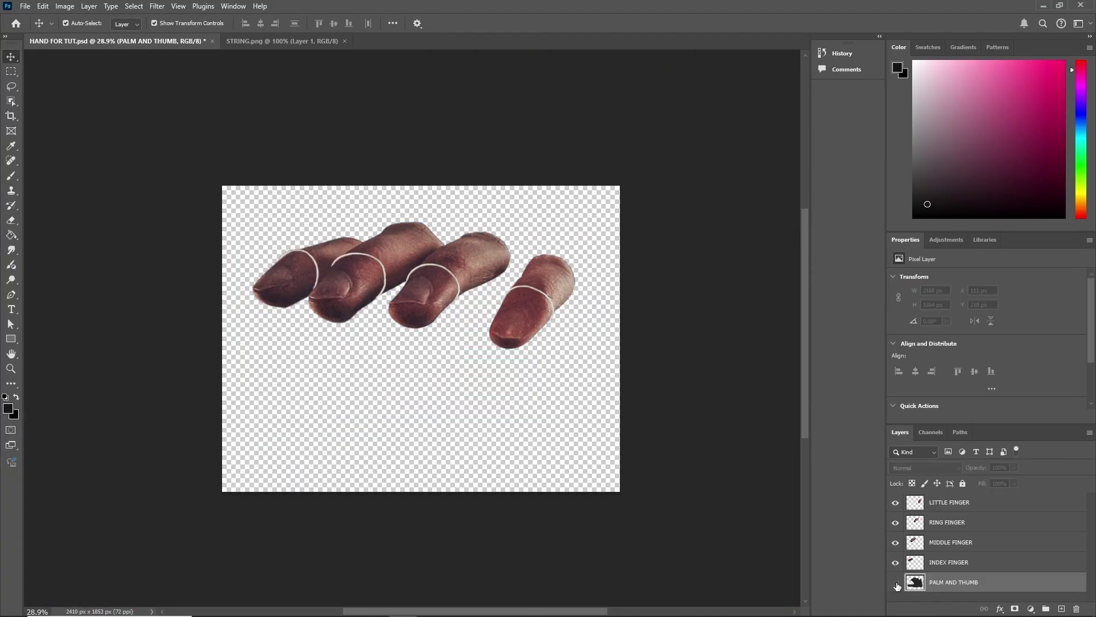
left_click(896, 583)
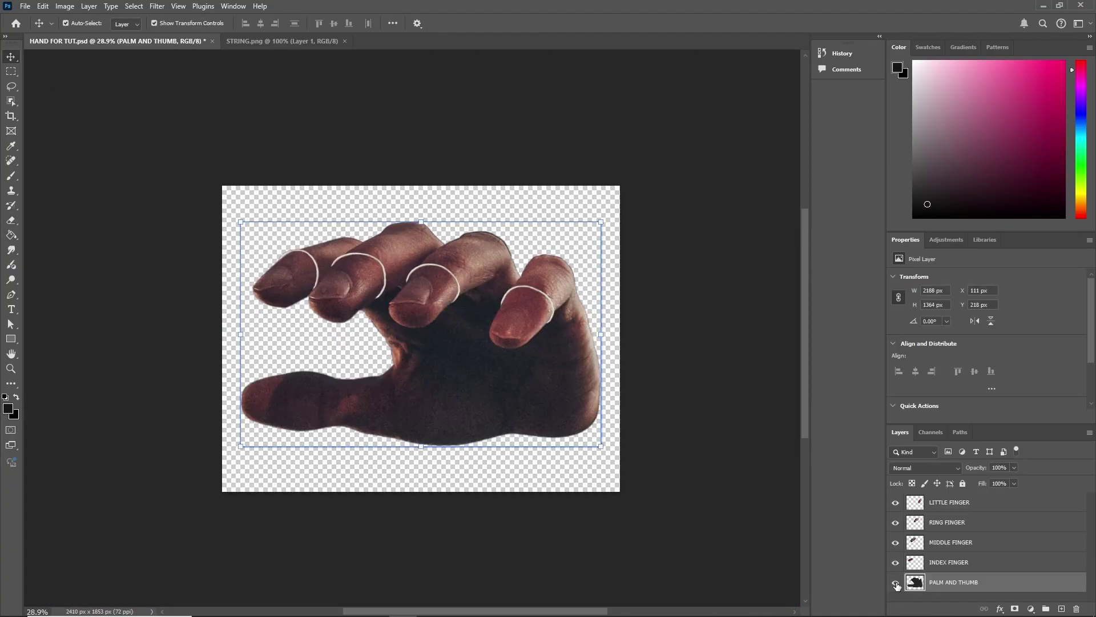
left_click(895, 542)
left_click(895, 542)
left_click(895, 542)
left_click(895, 542)
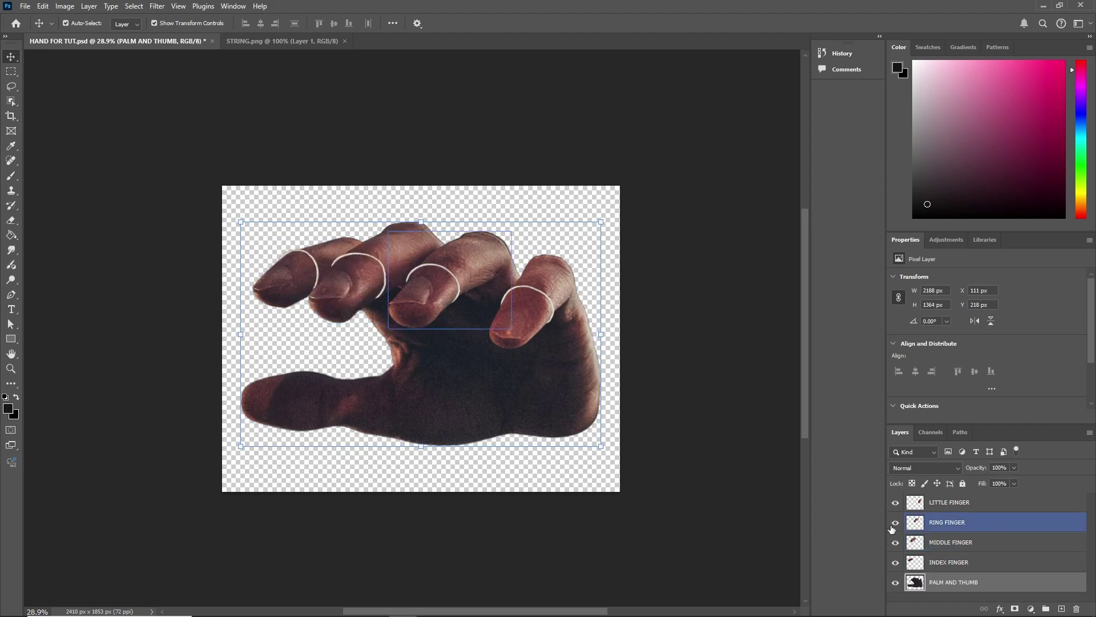
left_click(894, 523)
left_click(894, 523)
left_click(894, 523)
left_click(895, 523)
left_click(895, 502)
left_click(896, 503)
scroll(681, 438, "down", 1)
scroll(680, 438, "down", 1)
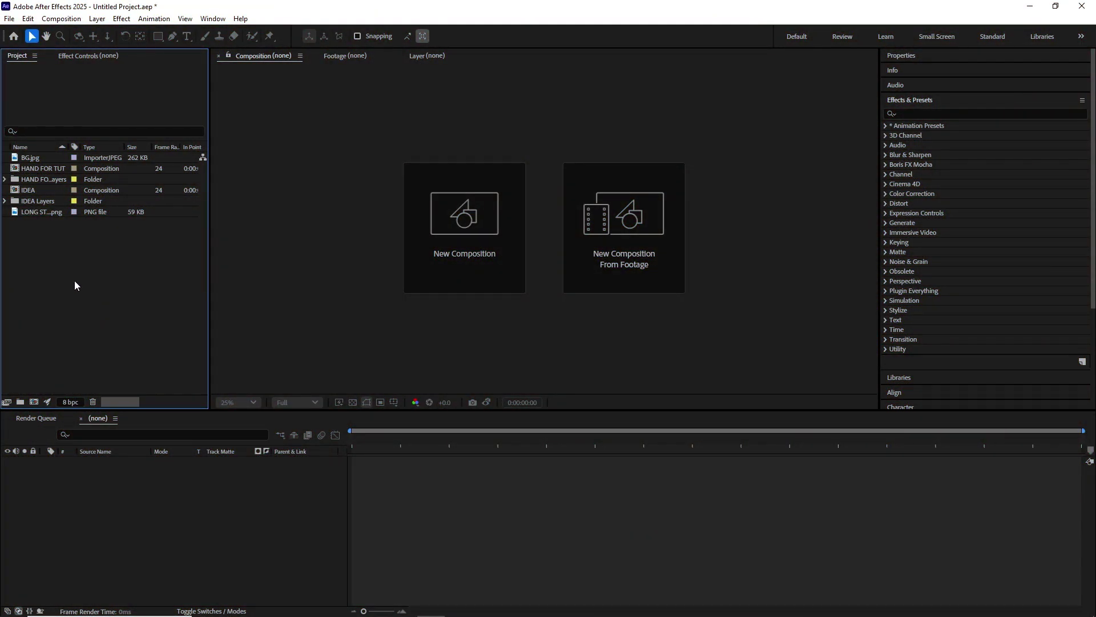
- In After Effects, open the imported HAND FOR TUT composition
left_click(43, 167)
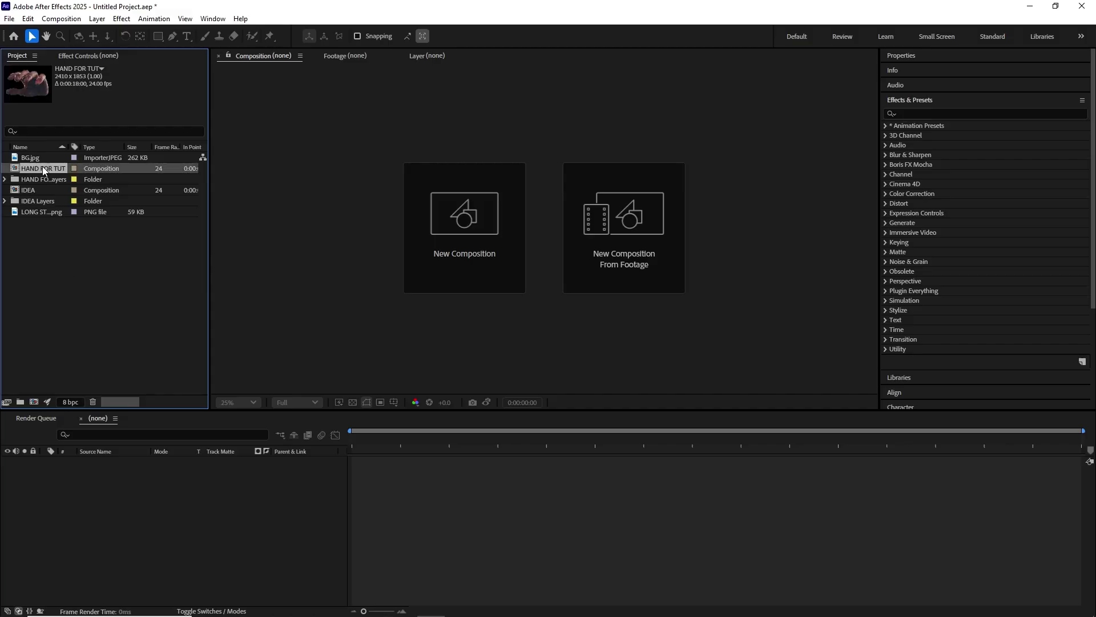
double_click(42, 167)
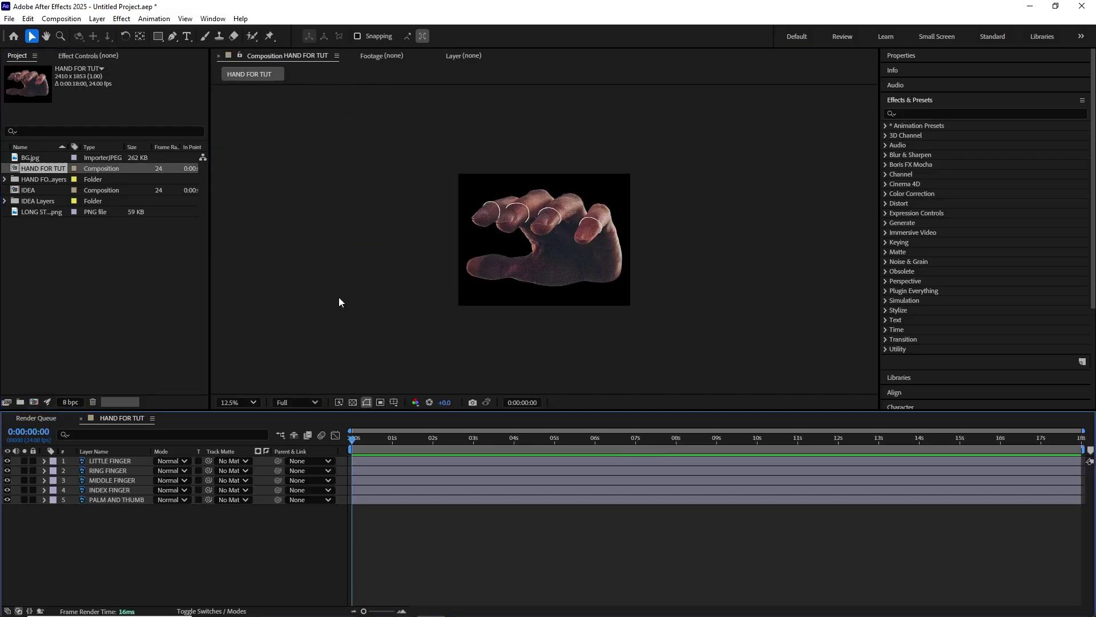
scroll(482, 314, "up", 1)
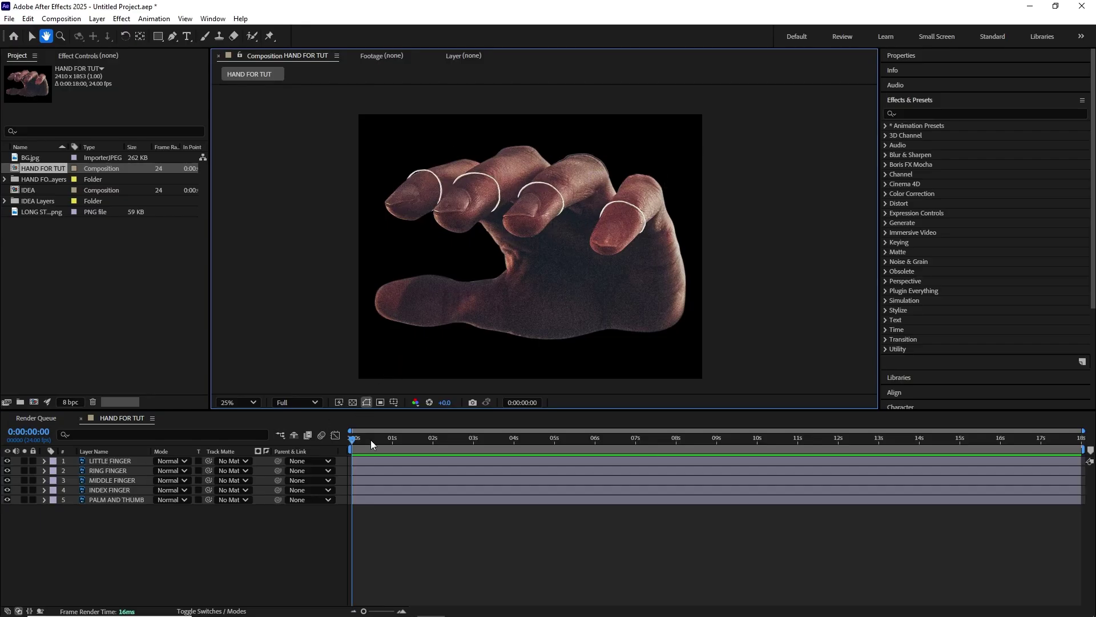
- Set the HAND FOR TUT composition's width and height to 3500 px each
scroll(558, 320, "down", 1)
key("v")
key("ctrl+k")
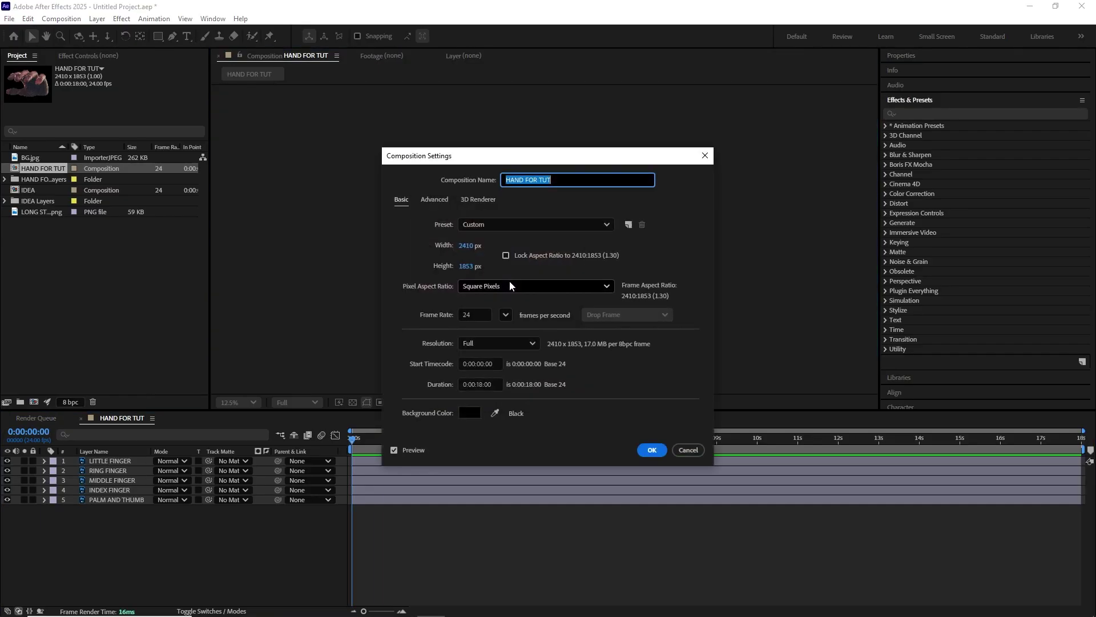
left_click(463, 250)
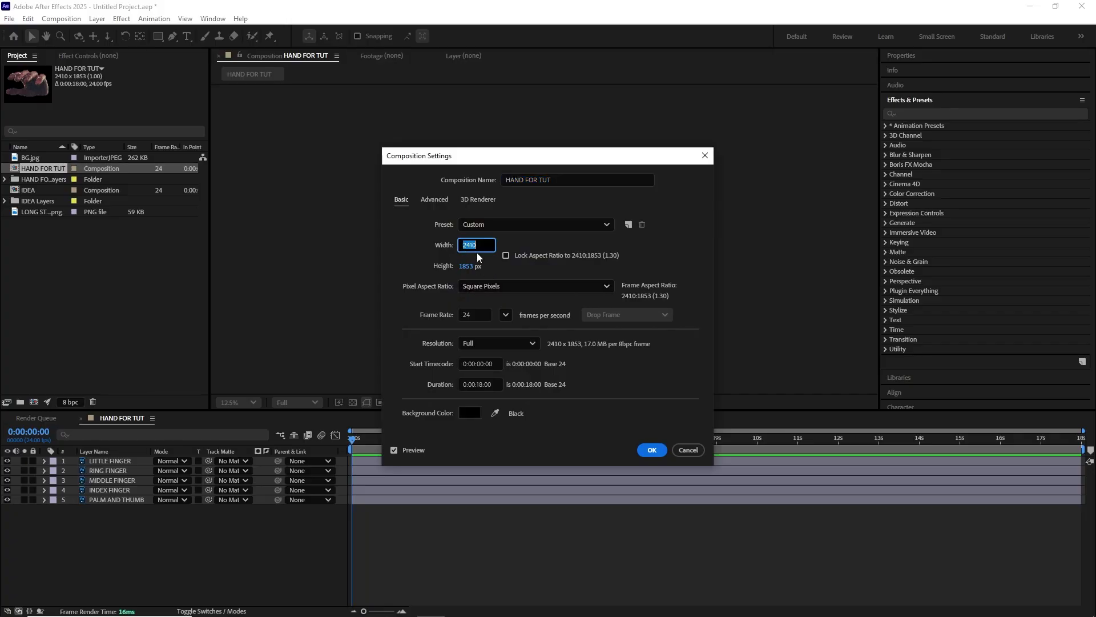
type("3500")
left_click(465, 267)
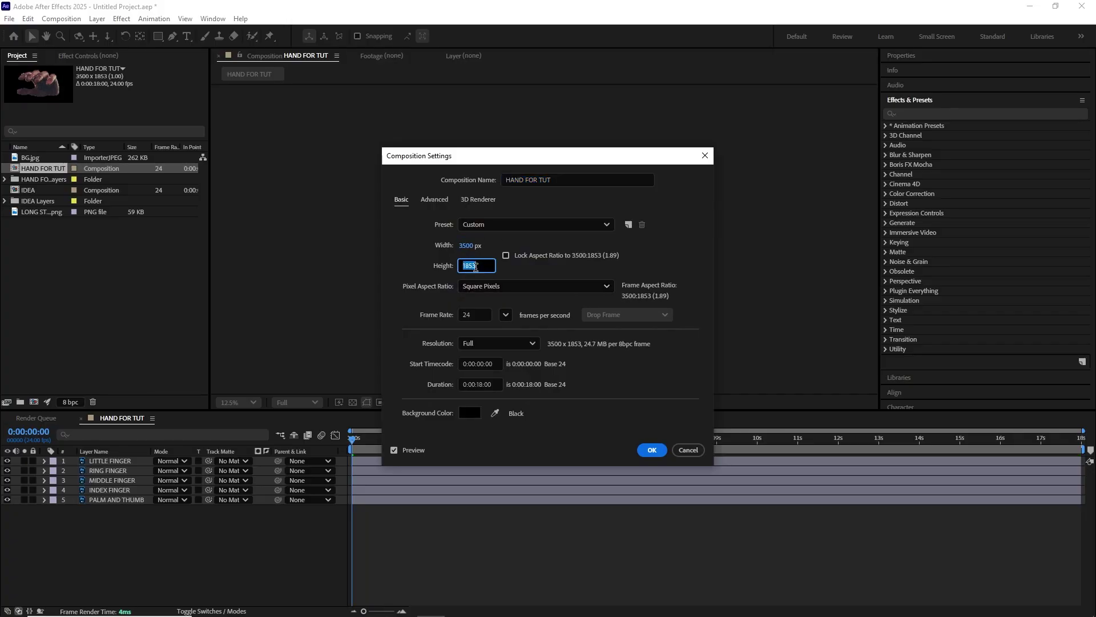
type("3500")
key("Return")
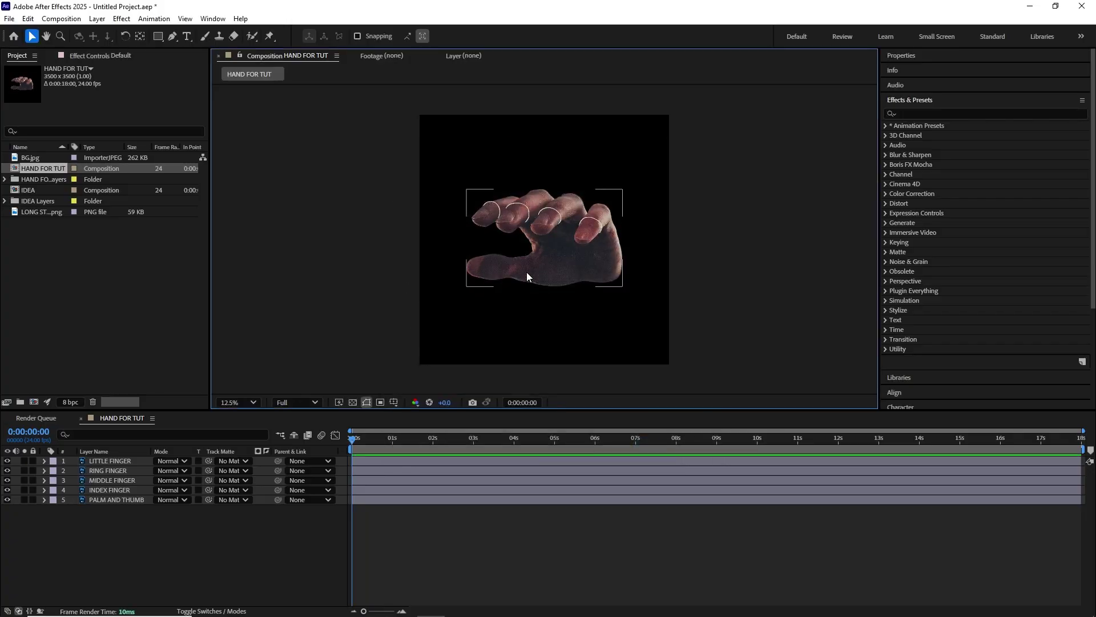
- Select all five hand layers and move them together towards the composition's upper part
left_click(114, 464)
left_click(115, 495, "shift")
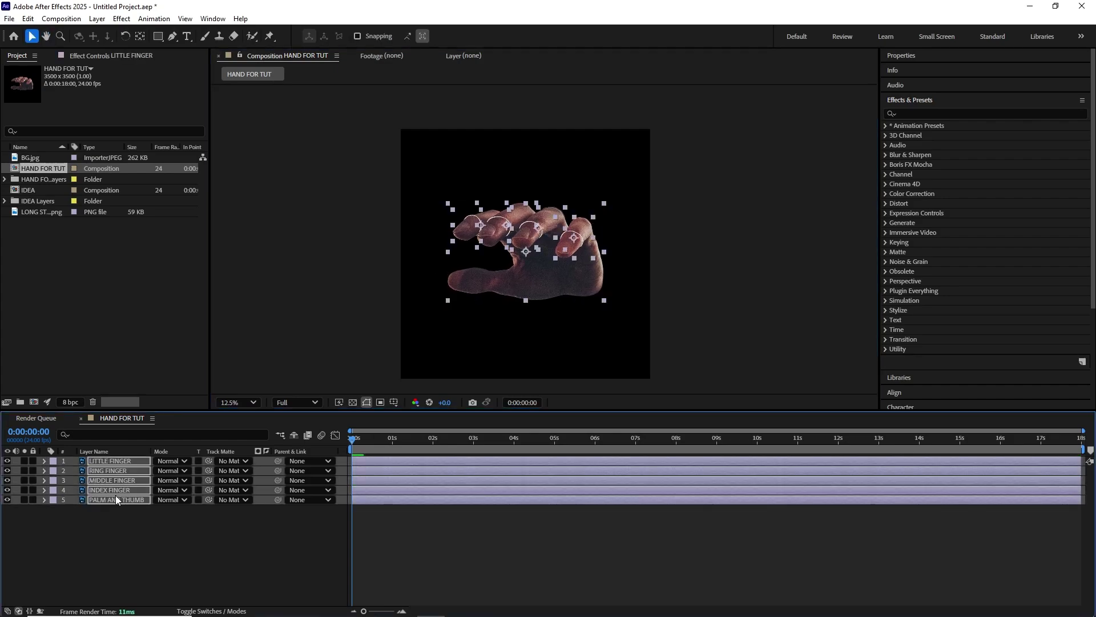
key("shift+Up")
key("shift+Up")
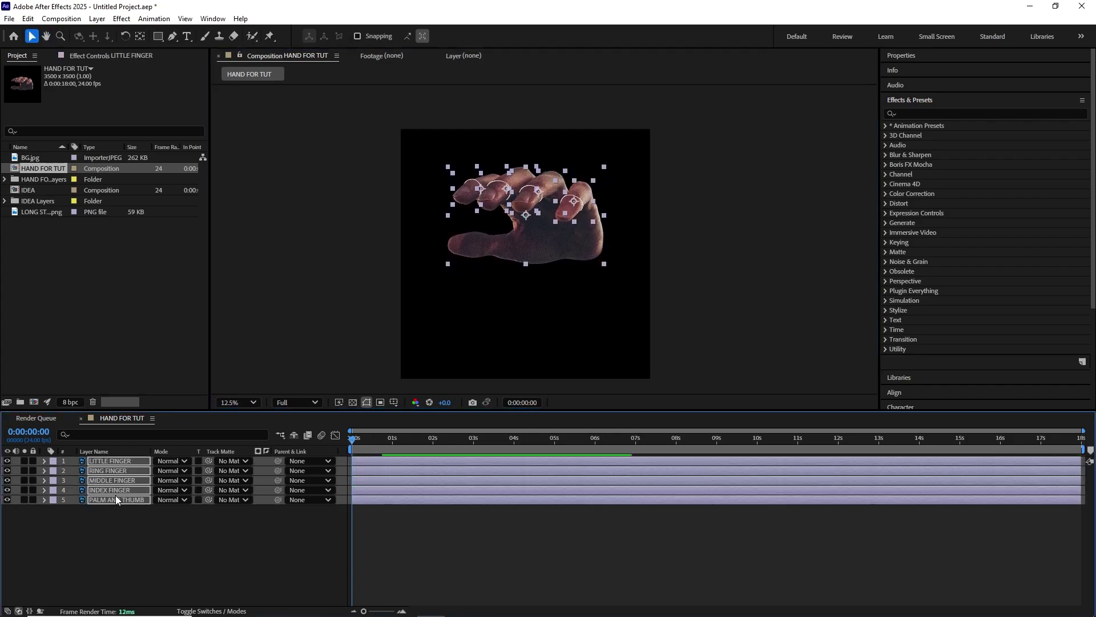
key("Up")
key("Up")
key("Up")
key("Up")
key("Up")
key("Up")
key("Up")
key("Up")
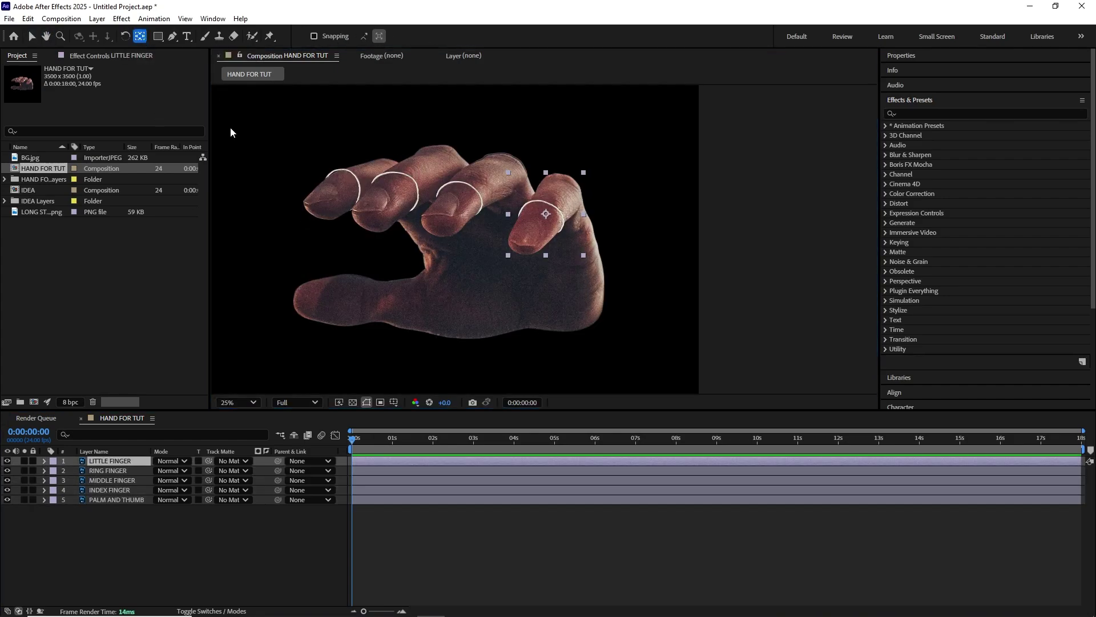
- Move the RING FINGER layer's anchor point to the base of the finger
scroll(558, 214, "up", 2)
key("h")
left_click(108, 470)
left_click_drag(489, 262, 549, 191)
- Solo the finger layers as needed and move the INDEX FINGER layer's anchor point to the finger's base
left_click(111, 480)
left_click(24, 479)
left_click(24, 489, "alt")
left_click(109, 490)
left_click_drag(440, 270, 479, 228)
left_click(23, 489)
scroll(507, 228, "down", 2)
- Add LONG STRING.png to the composition directly beneath the LITTLE FINGER layer and scale it to 135%
scroll(540, 242, "up", 1)
left_click_drag(41, 211, 111, 465)
left_click_drag(554, 309, 514, 252)
key("s")
left_click_drag(170, 481, 190, 480)
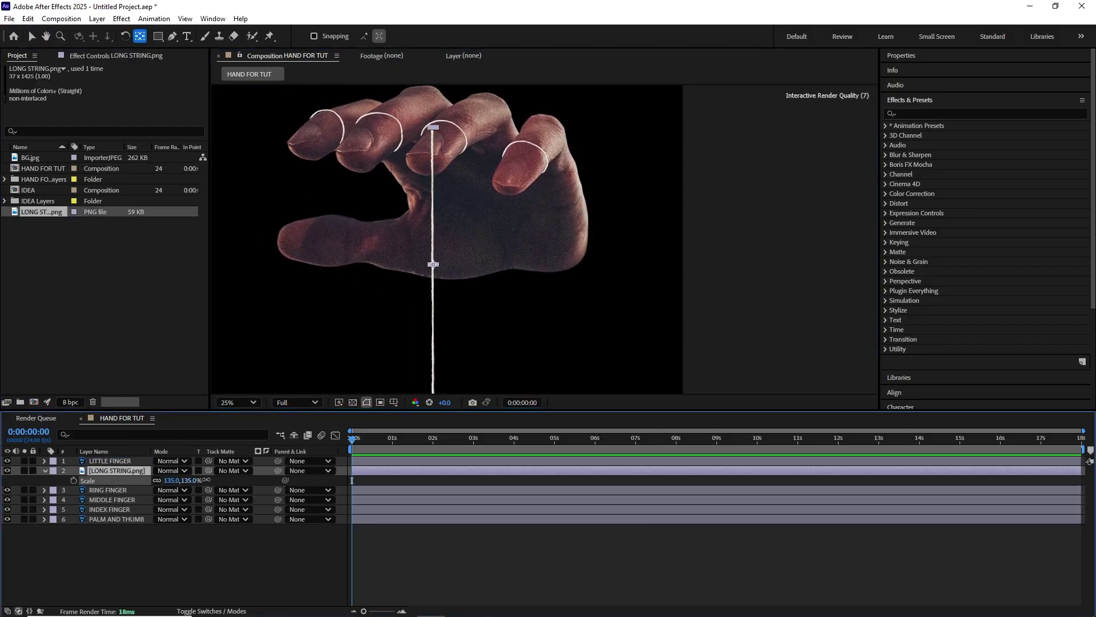
- Position the long string so it hangs from the little finger's loop, and rotate it slightly
left_click_drag(485, 286, 433, 271)
key("v")
left_click_drag(383, 268, 447, 262)
key("r")
left_click_drag(177, 480, 164, 480)
left_click_drag(464, 269, 443, 276)
- Duplicate the long string, place the copy beneath the RING FINGER layer, and line it up under that finger
scroll(443, 276, "down", 1)
key("ctrl+d")
left_click_drag(92, 470, 94, 494)
key("p")
mouse_move(173, 500)
left_mouse_down()
mouse_move(162, 501)
mouse_move(180, 500)
left_mouse_up()
left_click_drag(434, 275, 461, 274)
key("r")
- Duplicate the string again, place the copy beneath the MIDDLE FINGER layer, and move it under that finger
key("ctrl+d")
left_click_drag(97, 491, 98, 513)
left_click_drag(498, 257, 464, 246)
- Duplicate the string beneath the INDEX FINGER layer, shift it under that finger, and rotate it to 3°
left_click(109, 509)
key("ctrl+d")
left_click_drag(109, 510, 107, 530)
key("p")
left_click_drag(159, 538, 57, 522)
key("r")
left_click_drag(167, 537, 169, 538)
- Refine the little finger string's position and rotation so it hangs from behind the fingertip, tilting outward
scroll(439, 222, "up", 1)
left_click_drag(644, 298, 578, 261)
left_click_drag(577, 261, 581, 262)
key("r")
left_click_drag(167, 480, 164, 481)
left_click_drag(536, 233, 519, 228)
- Realign the ring and middle finger strings, rotate them to -1° and 1°, and collapse the expanded string properties
left_click(409, 247)
left_click_drag(409, 247, 446, 269)
key("r")
left_click(117, 499)
left_click_drag(169, 529, 164, 509)
key("r")
left_click_drag(517, 337, 520, 336)
left_click(448, 268)
scroll(475, 266, "down", 1)
scroll(570, 237, "up", 1)
left_click(45, 471)
left_click(45, 490)
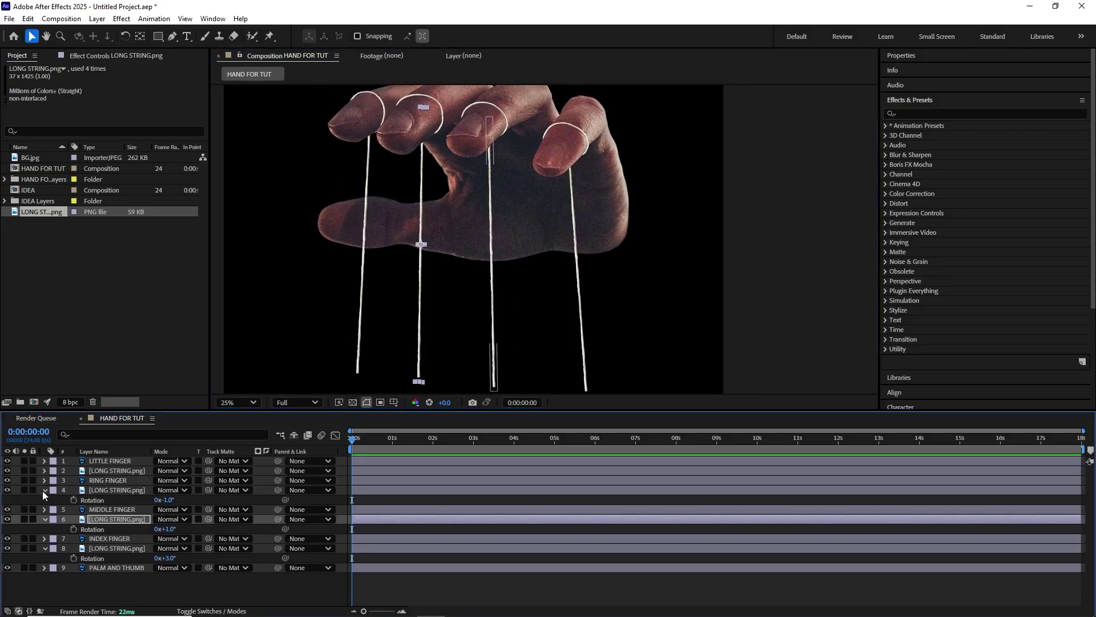
- Add A/IDEA.psd beneath the LITTLE FINGER layer and tilt the block to hang from the end of that finger's string
left_click(45, 509)
left_click(45, 528)
left_click(109, 461)
left_click(5, 201)
left_click_drag(45, 212, 580, 345)
key("r")
left_click_drag(168, 470, 106, 475)
key("r")
- Add E/IDEA.psd beneath the RING FINGER layer and position the block at the end of the ring finger's string
left_click(107, 490)
left_click_drag(47, 234, 441, 316)
key("r")
left_click_drag(102, 490, 102, 504)
left_click_drag(399, 240, 439, 234)
- Add D/IDEA.psd beneath the MIDDLE FINGER layer, rotate it to 3°, and space the D, E and A blocks under their strings
left_click(104, 519)
left_click_drag(47, 223, 402, 313)
key("r")
left_click_drag(168, 538, 170, 538)
left_click_drag(418, 319, 417, 312)
left_click_drag(434, 240, 410, 240)
left_click_drag(457, 308, 464, 308)
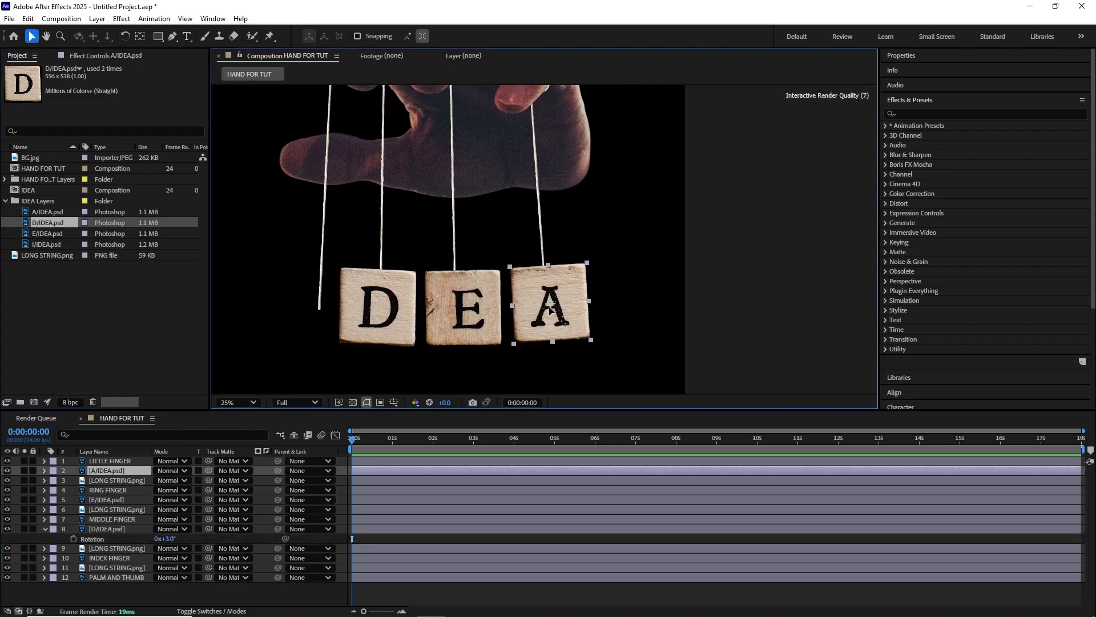
left_click_drag(399, 240, 468, 255)
left_click_drag(445, 320, 449, 320)
left_click(45, 529)
- Add I/IDEA.psd beneath the INDEX FINGER layer and adjust the block and its string so both tilt outward from the index finger
left_click_drag(46, 245, 381, 340)
key("r")
left_click(116, 577)
key("r")
left_click_drag(166, 587, 169, 587)
left_click_drag(415, 200, 443, 188)
left_click_drag(404, 321, 401, 322)
left_click_drag(166, 567, 170, 567)
key("u")
left_click_drag(564, 274, 461, 282)
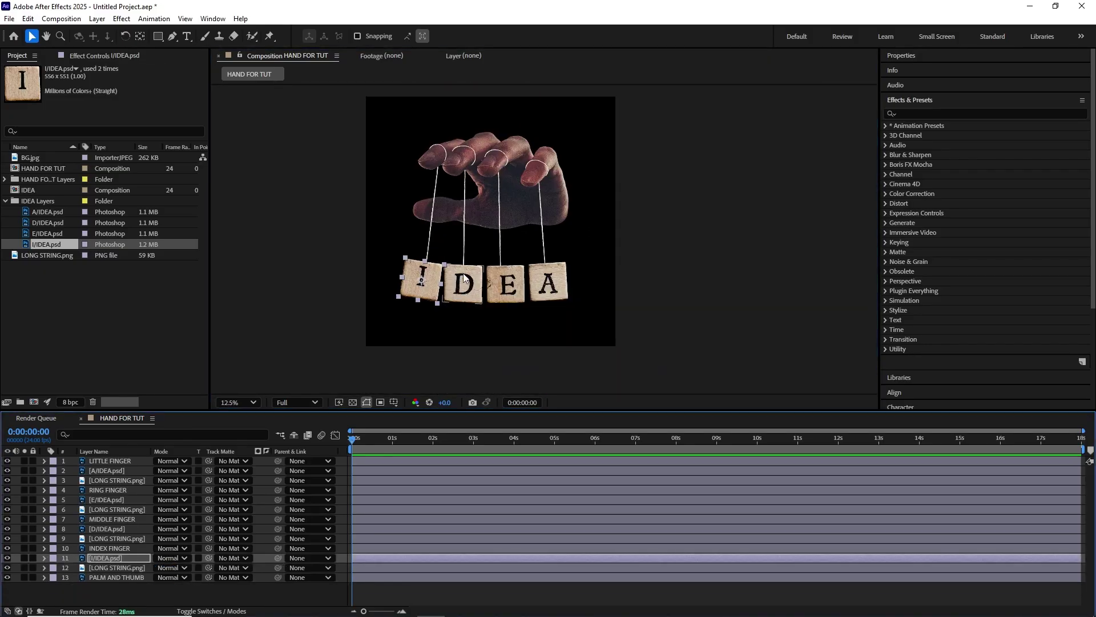
key("F2")
scroll(536, 261, "down", 1)
- Label the little finger, its A block and string purple, and the ring finger, its E block and string orange
left_click(118, 462)
left_click(115, 478)
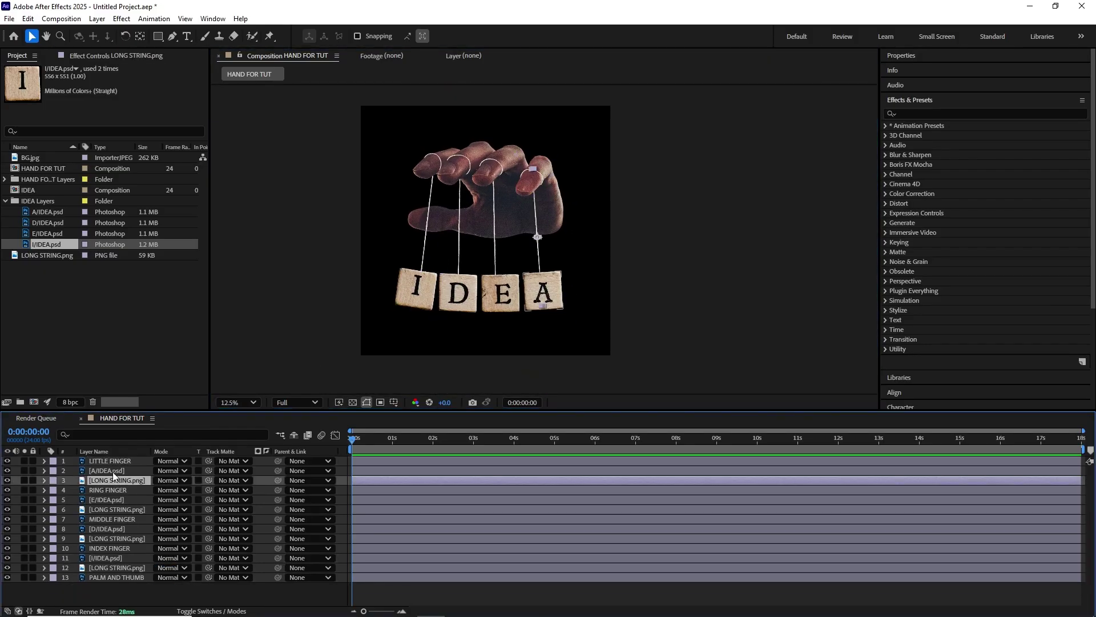
left_click(112, 461, "shift")
left_click(52, 462)
left_click(86, 373)
left_click(100, 489)
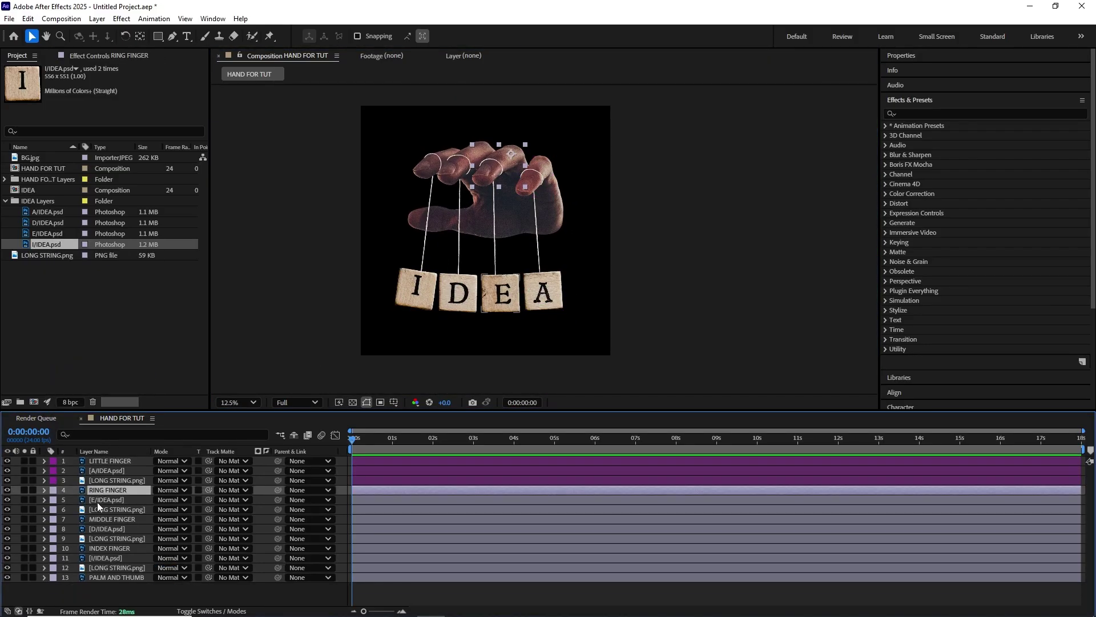
left_click(97, 505, "shift")
left_click(53, 499)
left_click(80, 443)
- Label the middle finger, its D block and string pink, and the index finger, its I block and string green
left_click(112, 518)
left_click(99, 536, "shift")
left_click(53, 528)
left_click(80, 465)
left_click(109, 548)
left_click(92, 567, "shift")
left_click(53, 557)
left_click(80, 449)
left_click(107, 576)
- Parent the A block and its string to LITTLE FINGER, and the E block and its string to RING FINGER
left_click(113, 470)
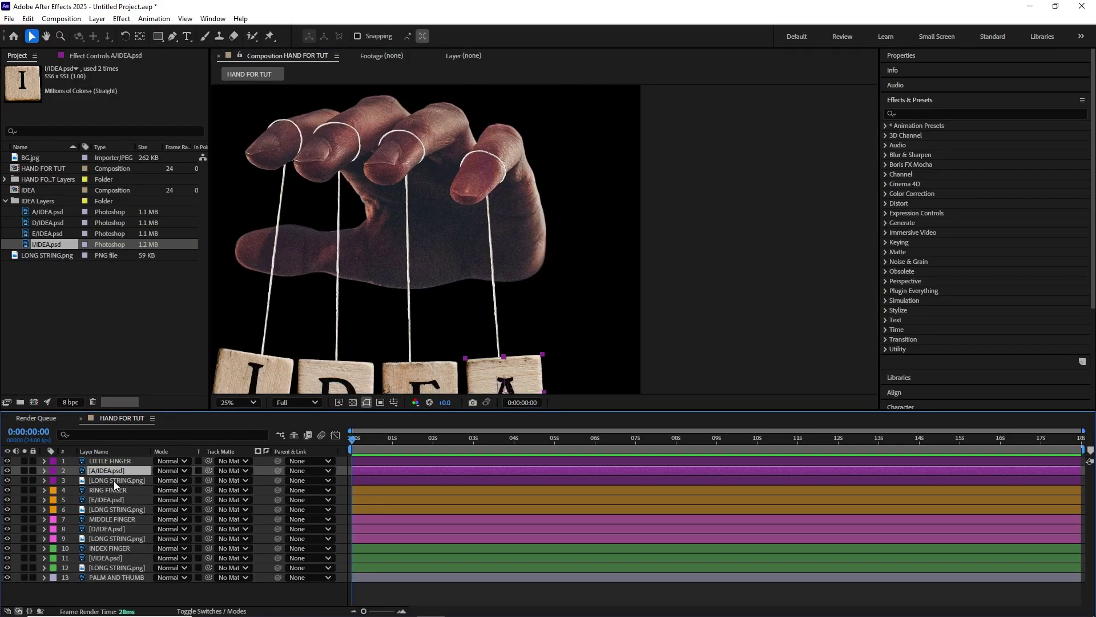
left_click(114, 481, "shift")
left_click_drag(278, 472, 117, 460)
left_click(105, 501)
left_click(108, 508, "shift")
left_click_drag(278, 509, 121, 489)
- Parent the D block and its string to MIDDLE FINGER, and the I block and its string to INDEX FINGER
left_click(104, 529)
left_click(111, 538, "shift")
left_click_drag(145, 535, 114, 519)
left_click(108, 557)
left_click(112, 567, "shift")
left_click_drag(277, 558, 128, 549)
- Test the parenting by moving finger layers in the composition, and undo the test moves
left_click(128, 549)
key("comma")
left_click(103, 461)
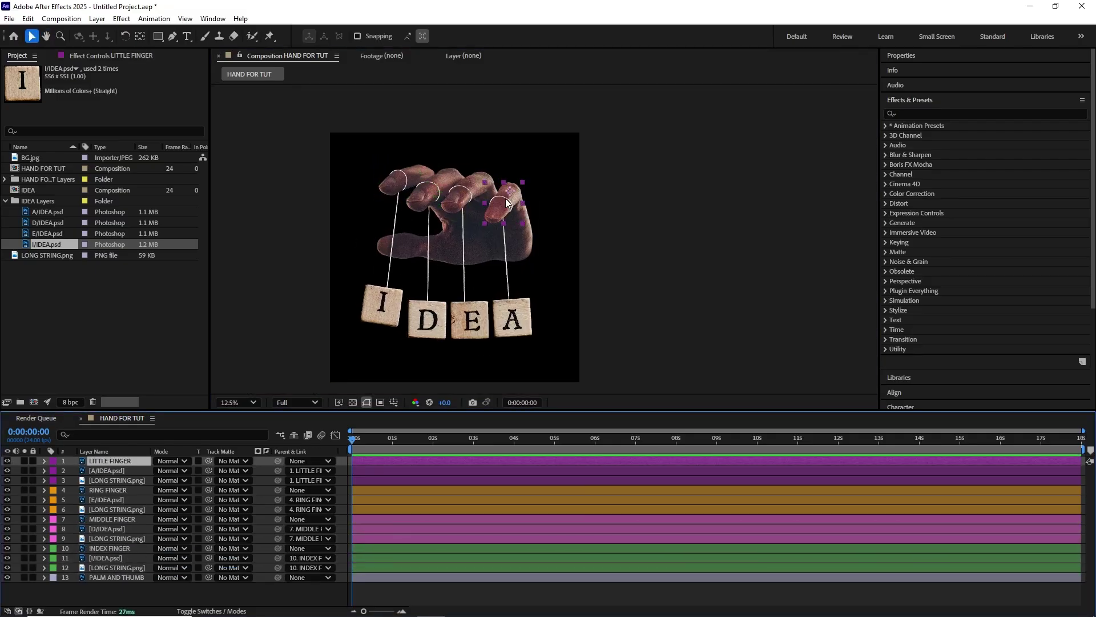
left_click_drag(505, 200, 521, 184)
left_click_drag(472, 189, 490, 175)
key("ctrl+z")
key("ctrl+z")
key("KP_1")
key("KP_0")
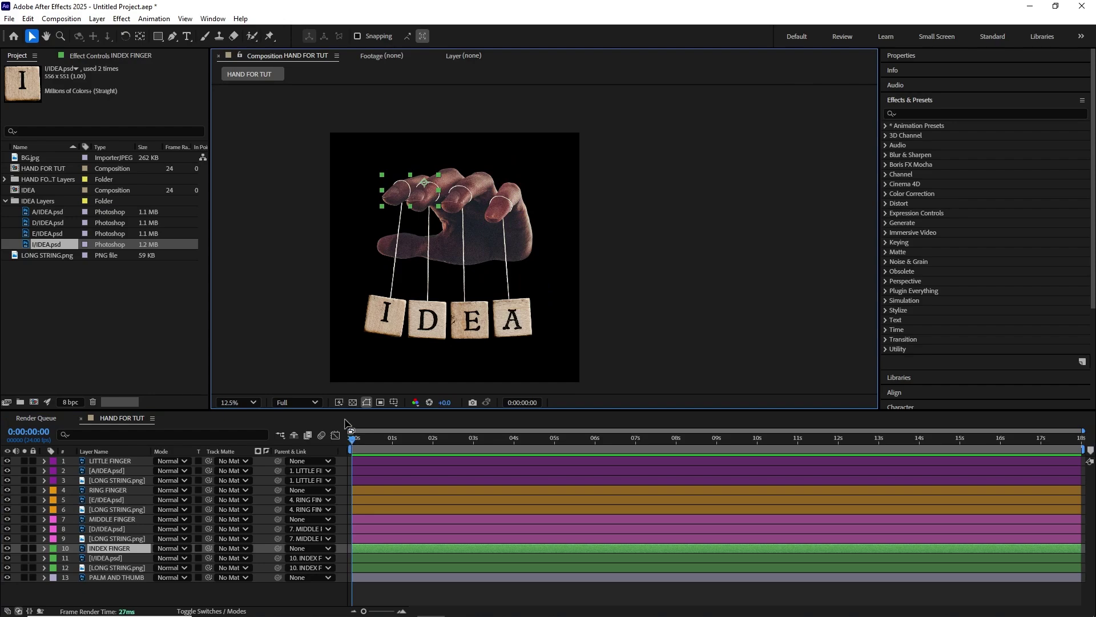
- Set starting Position and Rotation keyframes on the INDEX FINGER layer at 0:00:00:00
left_click(122, 550)
key("p")
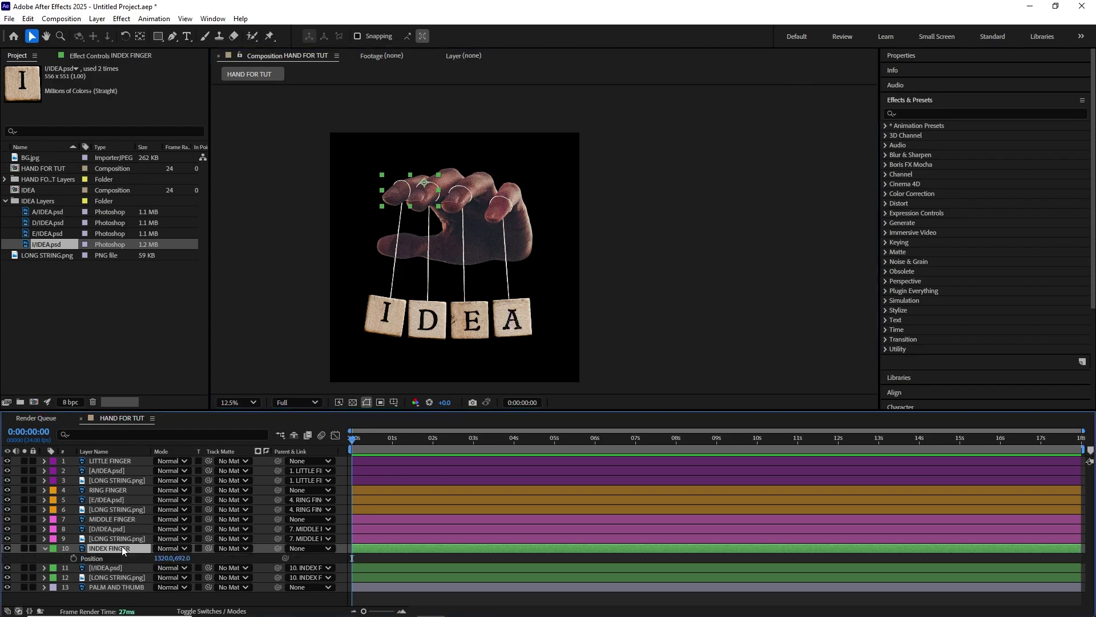
key("shift+r")
left_click(73, 558)
left_click(73, 567)
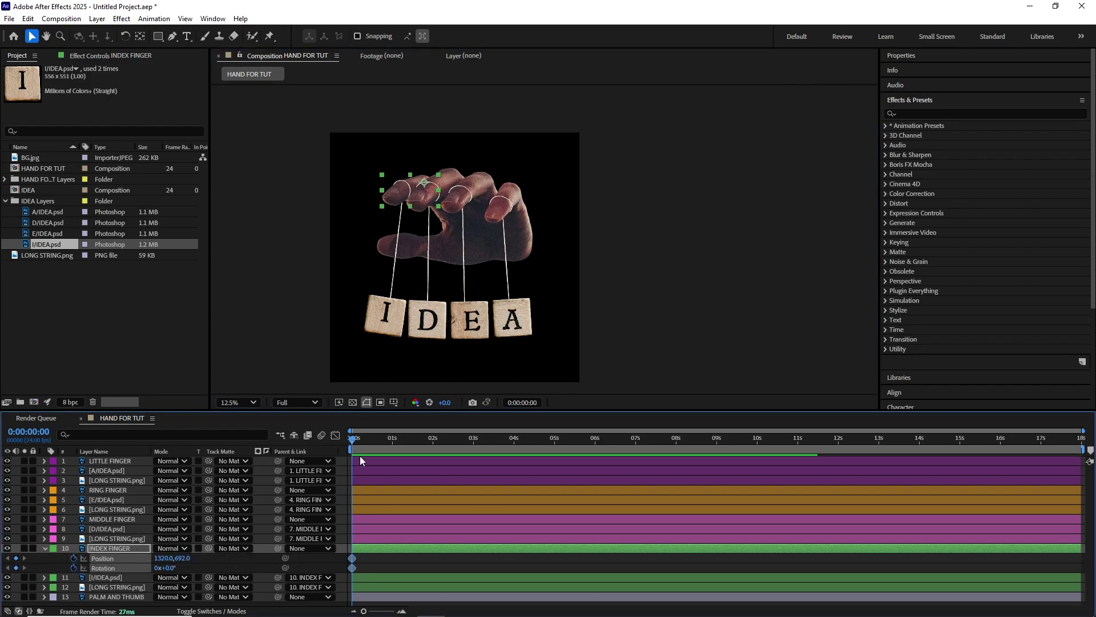
- At 0:00:00:06, raise the INDEX FINGER layer to about 1320, 604 and rotate it to about 7°
scroll(429, 225, "up", 2)
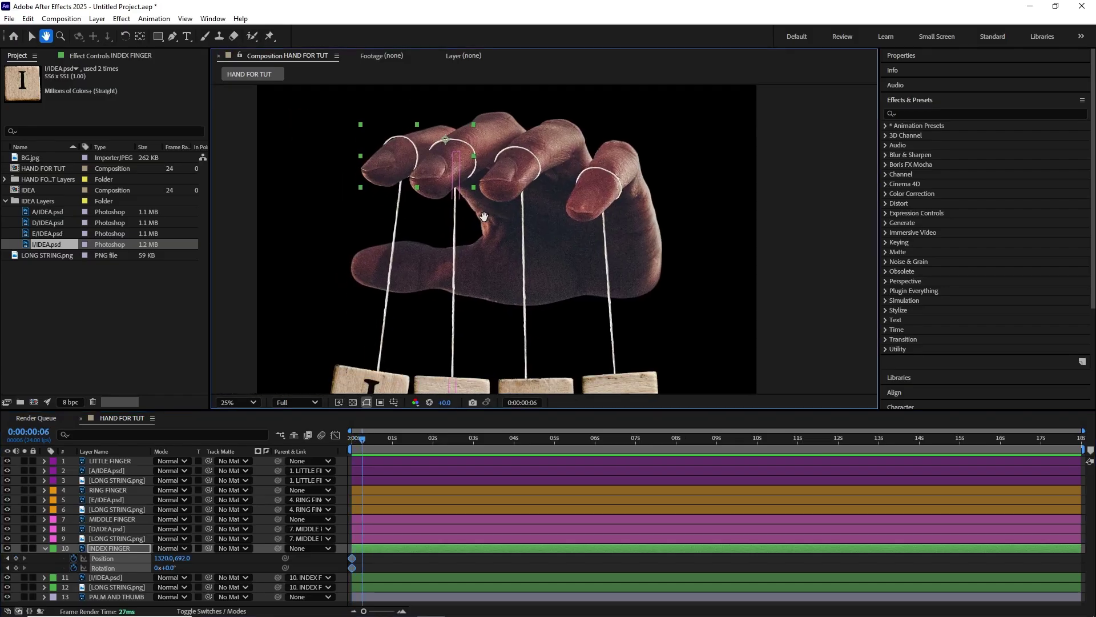
left_click_drag(456, 135, 456, 122)
left_click_drag(165, 567, 174, 569)
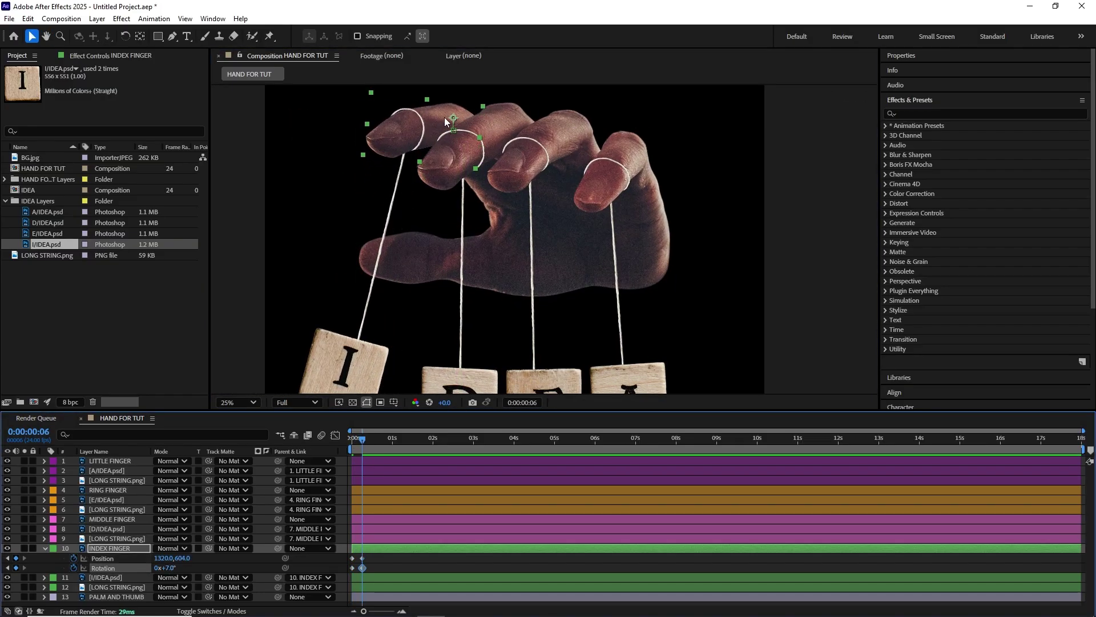
left_click_drag(442, 119, 445, 119)
- Return the index finger to its starting pose at 0:00:00:12 by reusing its first Position and Rotation keyframes
scroll(438, 225, "down", 1)
mouse_move(362, 440)
left_mouse_down()
mouse_move(344, 448)
mouse_move(371, 450)
left_mouse_up()
left_click_drag(357, 556, 345, 570)
- Raise and rotate the RING FINGER layer at 0:00:00:18 to create its lifted-pose keyframes
mouse_move(372, 438)
left_mouse_down()
mouse_move(364, 468)
mouse_move(343, 445)
mouse_move(371, 443)
left_mouse_up()
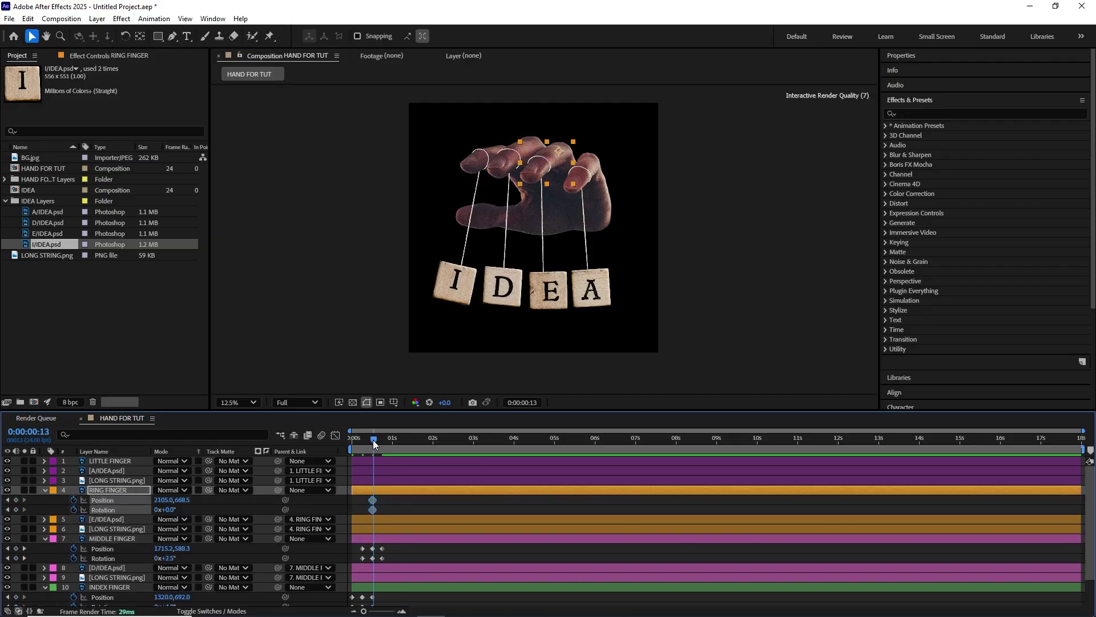
left_click_drag(373, 440, 382, 440)
left_click_drag(182, 500, 171, 500)
scroll(556, 219, "up", 1)
left_click_drag(557, 219, 541, 267)
left_click_drag(169, 509, 174, 509)
left_click_drag(522, 155, 525, 150)
- Paste the ring finger's starting Position and Rotation keyframes at 0:00:01:00 to bring it back down
mouse_move(382, 441)
left_mouse_down()
mouse_move(364, 446)
mouse_move(392, 446)
left_mouse_up()
left_click_drag(368, 496, 374, 515)
key("ctrl+v")
key("shift+slash")
- Refine the ring finger's lifted pose at 0:00:00:18 to position 2185, 634.5, and set the middle finger's rotation to 3°
key("j")
scroll(599, 234, "up", 1)
left_click_drag(169, 509, 175, 509)
left_click_drag(548, 132, 552, 128)
mouse_move(381, 438)
left_mouse_down()
mouse_move(365, 434)
mouse_move(382, 457)
left_mouse_up()
key("comma")
left_click_drag(165, 558, 167, 558)
mouse_move(382, 440)
left_mouse_down()
mouse_move(372, 464)
mouse_move(355, 445)
mouse_move(389, 445)
left_mouse_up()
left_click(382, 510)
key("k")
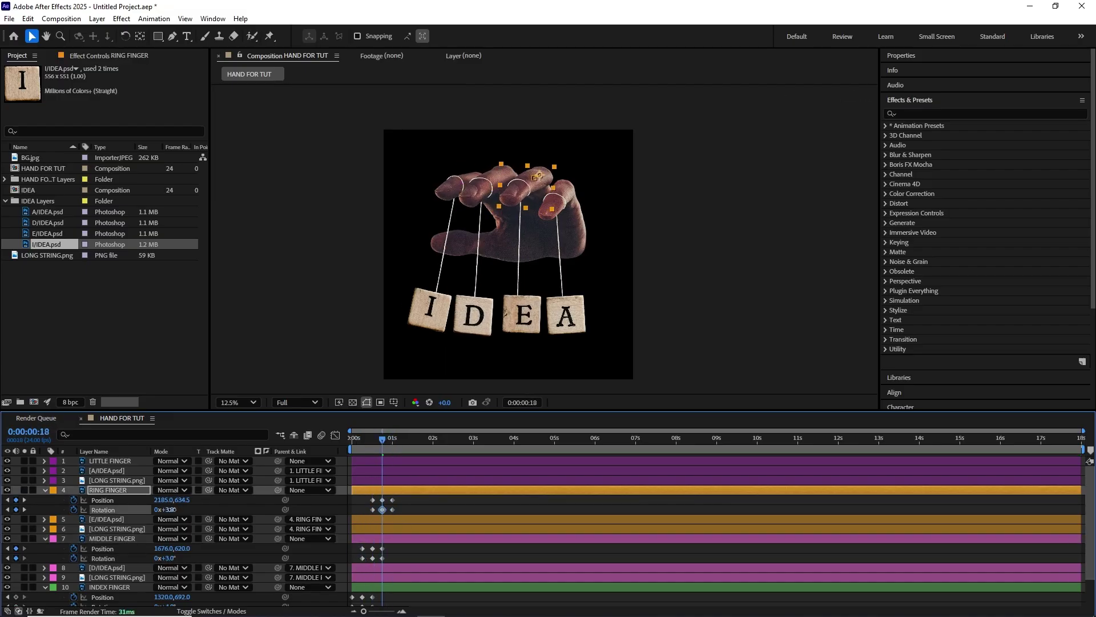
- Keyframe the LITTLE FINGER layer's Position and Rotation, raising it to 2521, 728 and rotating it to -2° at 0:00:01:06
left_click(137, 461)
key("p")
key("shift+r")
left_click_drag(184, 472, 169, 481)
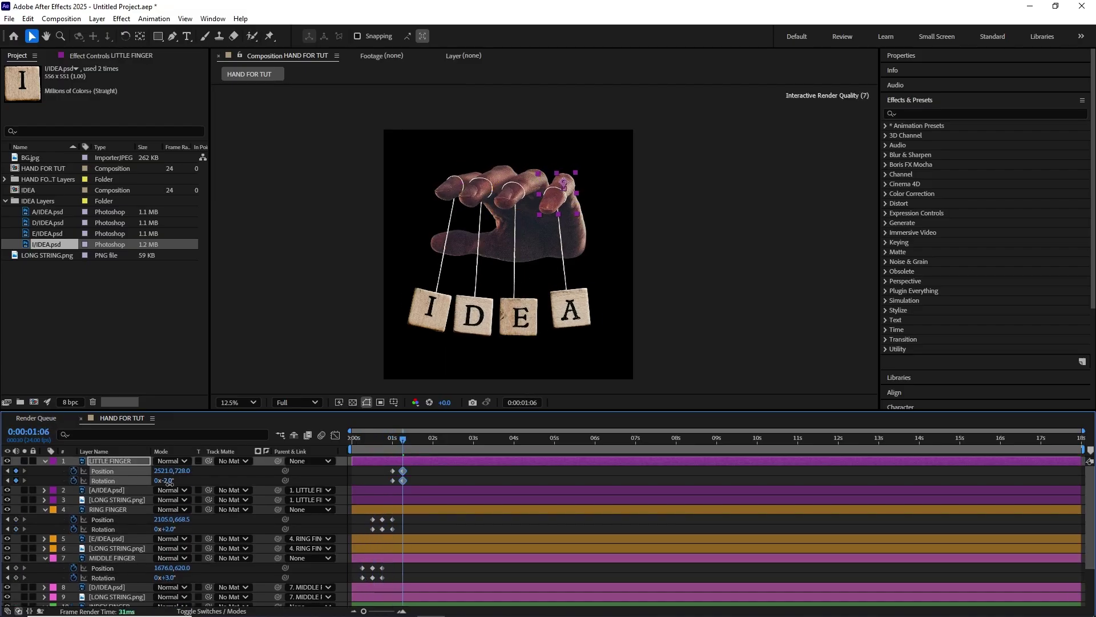
- Return to the start of the timeline and solo the PALM AND THUMB layer
left_click_drag(396, 442, 352, 446)
scroll(275, 494, "down", 3)
left_click(108, 600)
left_click(24, 600)
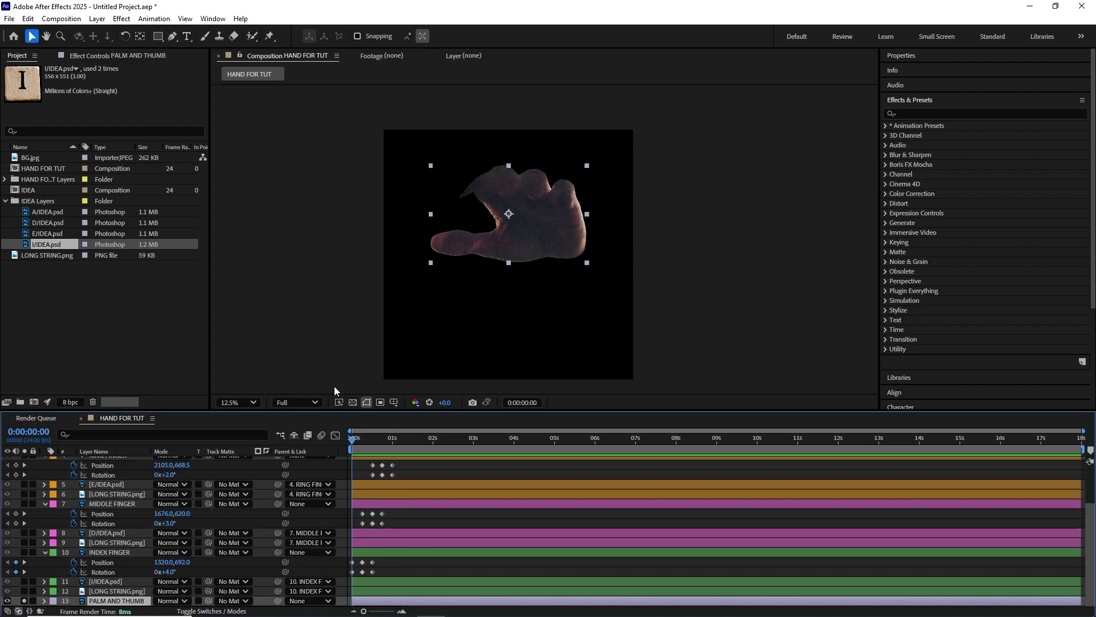
- Place puppet position pins along the thumb, the palm's lower and outer edges, the knuckles, and the inner palm edge
left_click_drag(269, 36, 304, 46)
left_click_drag(440, 246, 436, 252)
scroll(435, 252, "up", 1)
left_click_drag(361, 257, 382, 280)
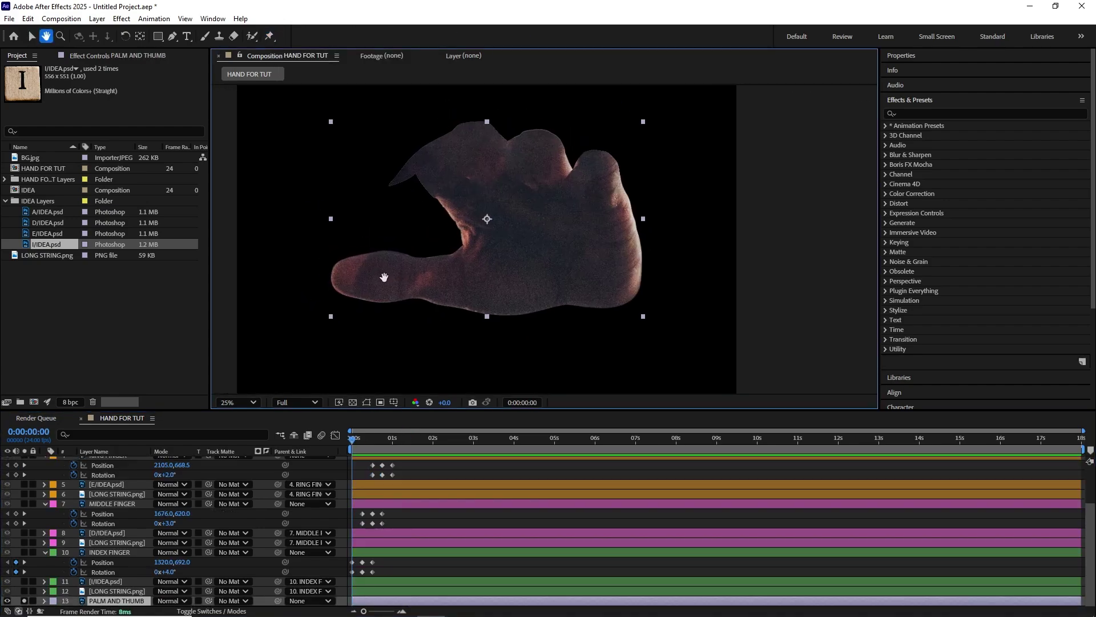
left_click(425, 281)
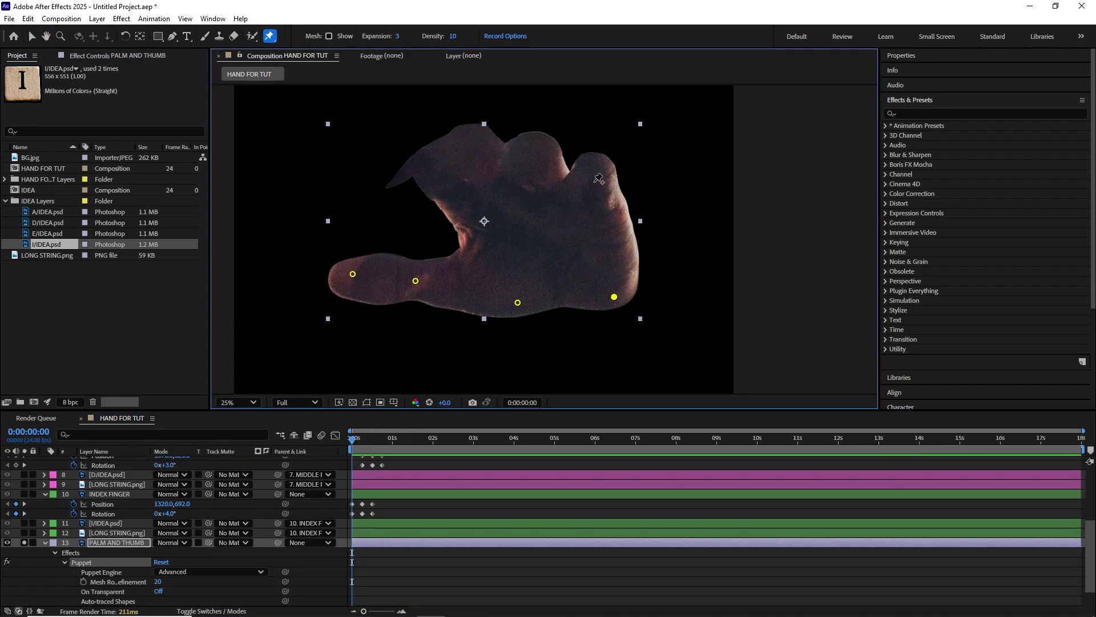
left_click(616, 237)
left_click(593, 169)
left_click(405, 169)
left_click(451, 206)
- At 0:00:00:07, raise the thumb by moving Puppet Pin 1 to 184, 934.5 and Puppet Pin 2 to 616, 1078.5
left_click(118, 543)
scroll(262, 534, "down", 1)
key("u")
scroll(210, 532, "down", 5)
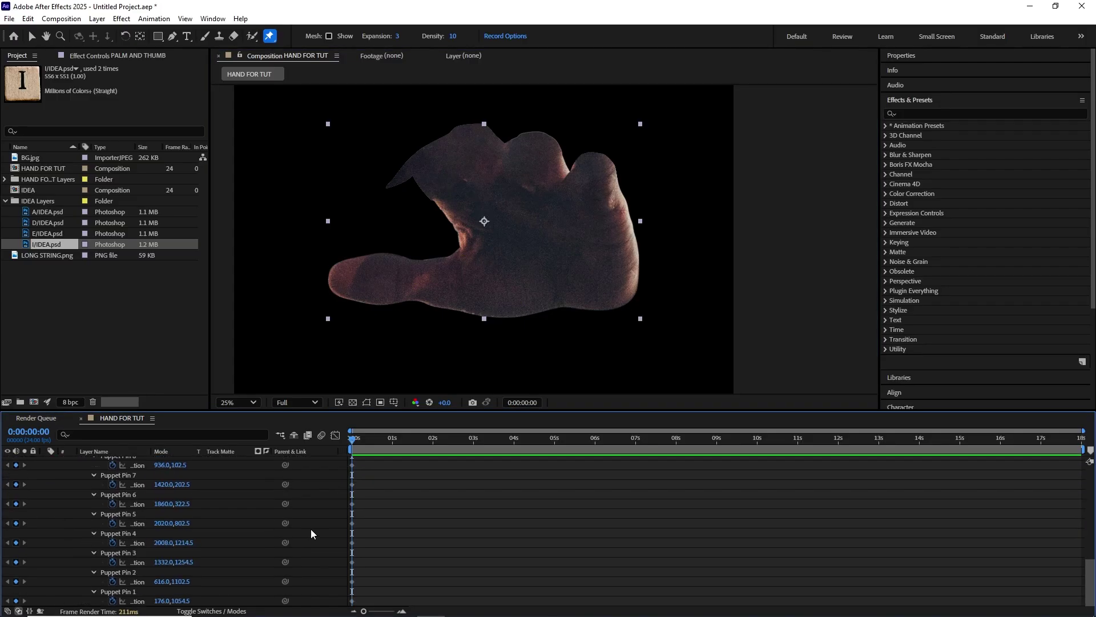
scroll(116, 513, "up", 4)
left_click(102, 484)
scroll(397, 497, "down", 4)
left_click_drag(354, 280, 354, 262)
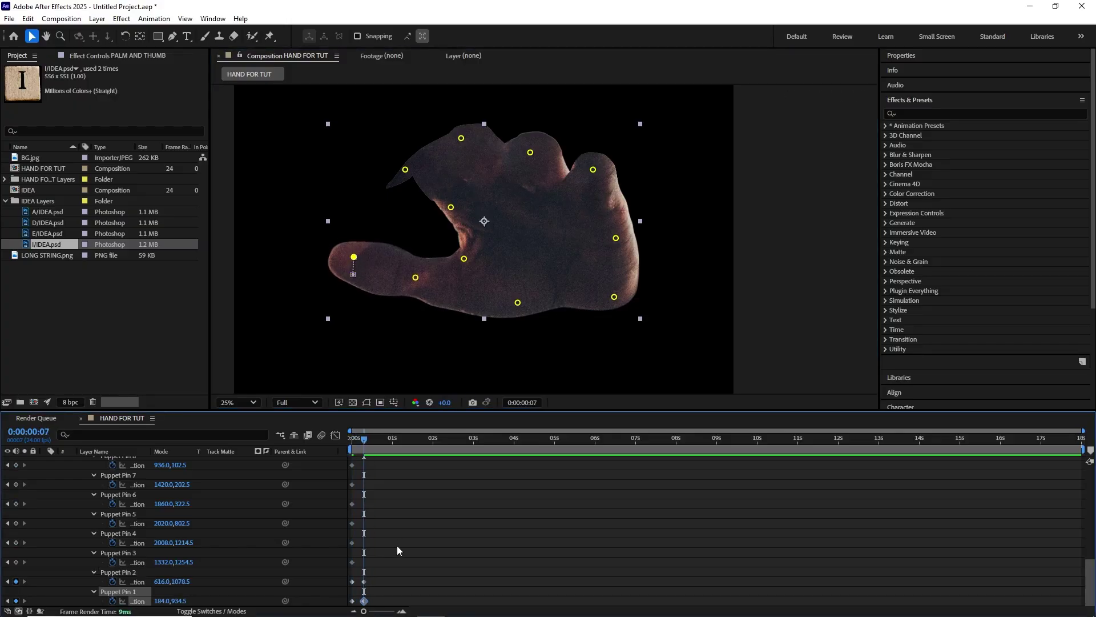
- Return the thumb to rest at 0:00:00:14 using the first keyframes of Puppet Pins 1 and 2
key("Page_Down")
key("Page_Down")
key("Page_Down")
key("Page_Down")
key("Page_Down")
key("Page_Down")
key("Page_Down")
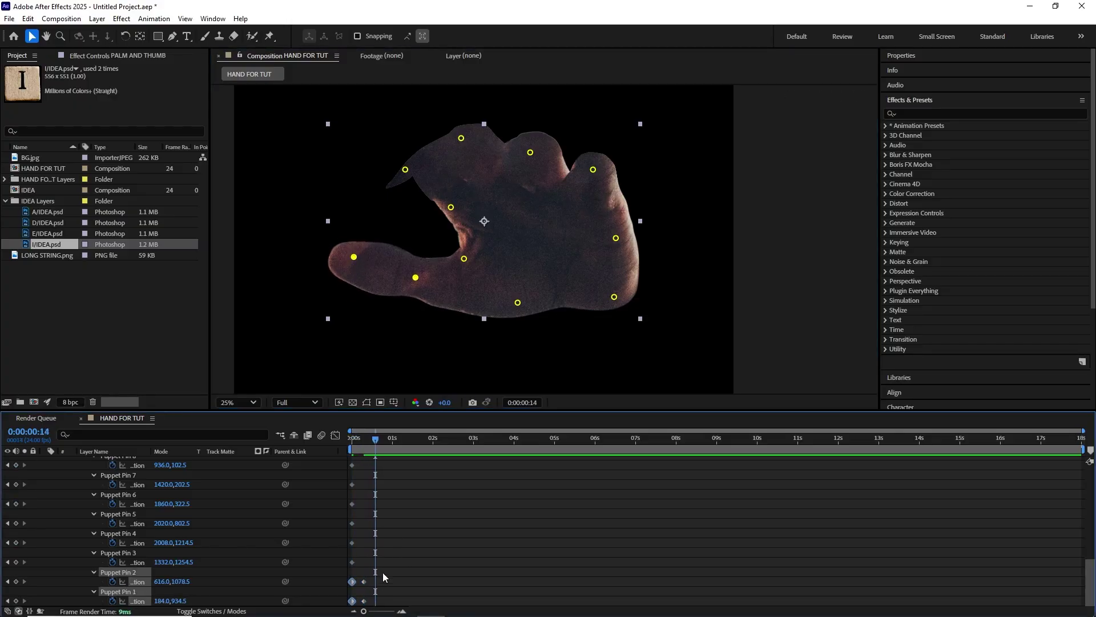
- Delete the position keyframes of Puppet Pins 3 to 11 and preview the full hand animation
left_click_drag(388, 578, 342, 461)
scroll(365, 515, "up", 3)
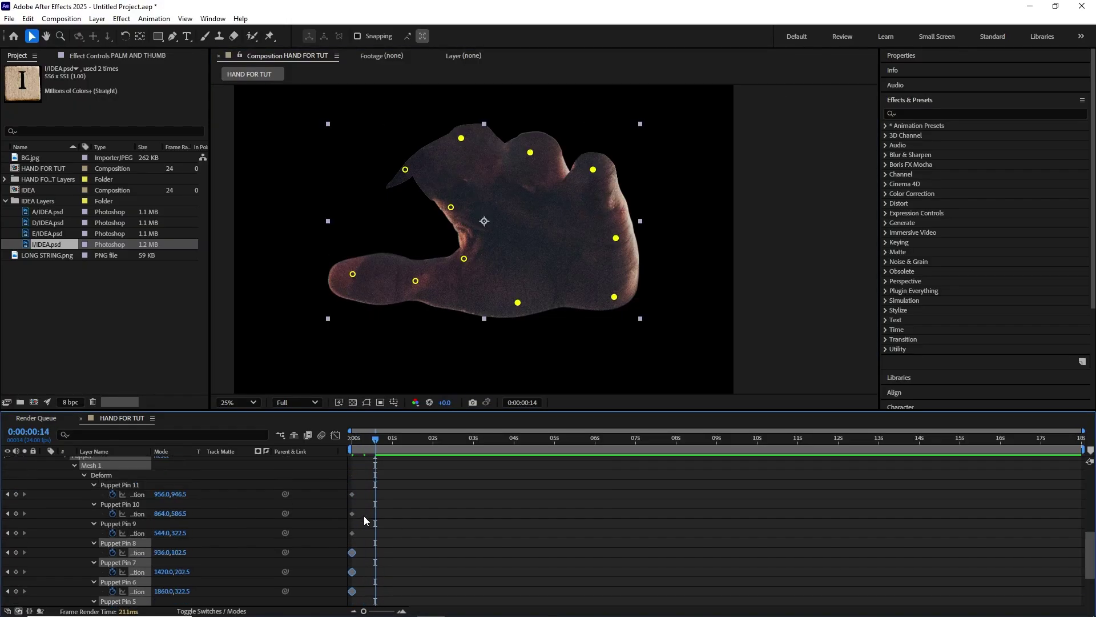
key("Delete")
key("u")
key("u")
key("space")
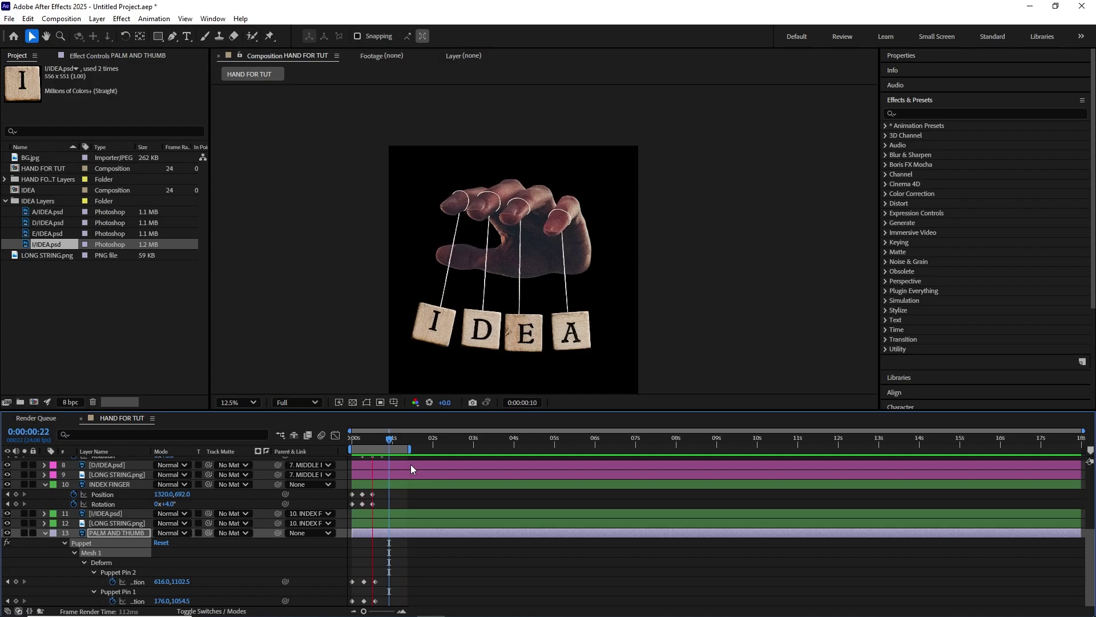
key("space")
- Add a loopOut() expression to the LITTLE FINGER layer's Position
scroll(424, 560, "up", 5)
left_click(103, 470)
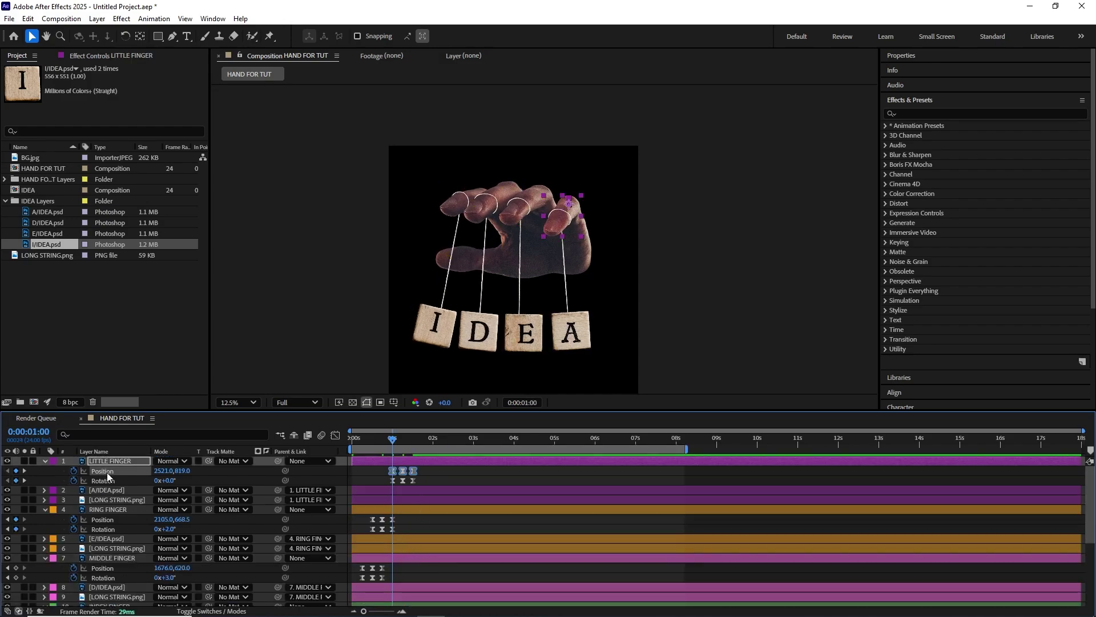
left_click(74, 470, "alt")
type("l")
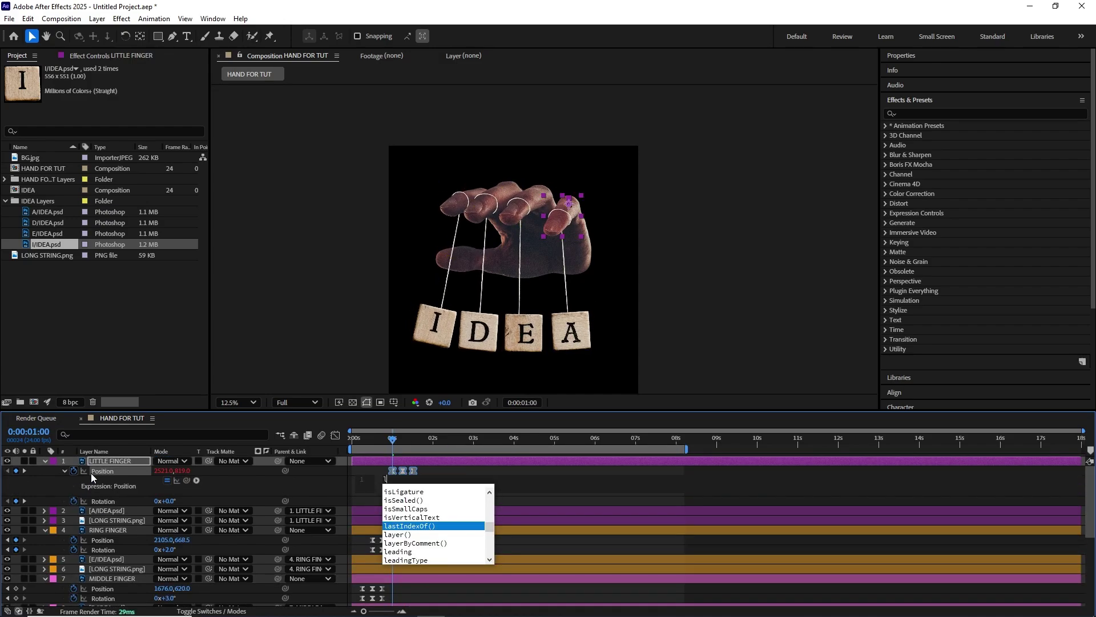
type("oopout")
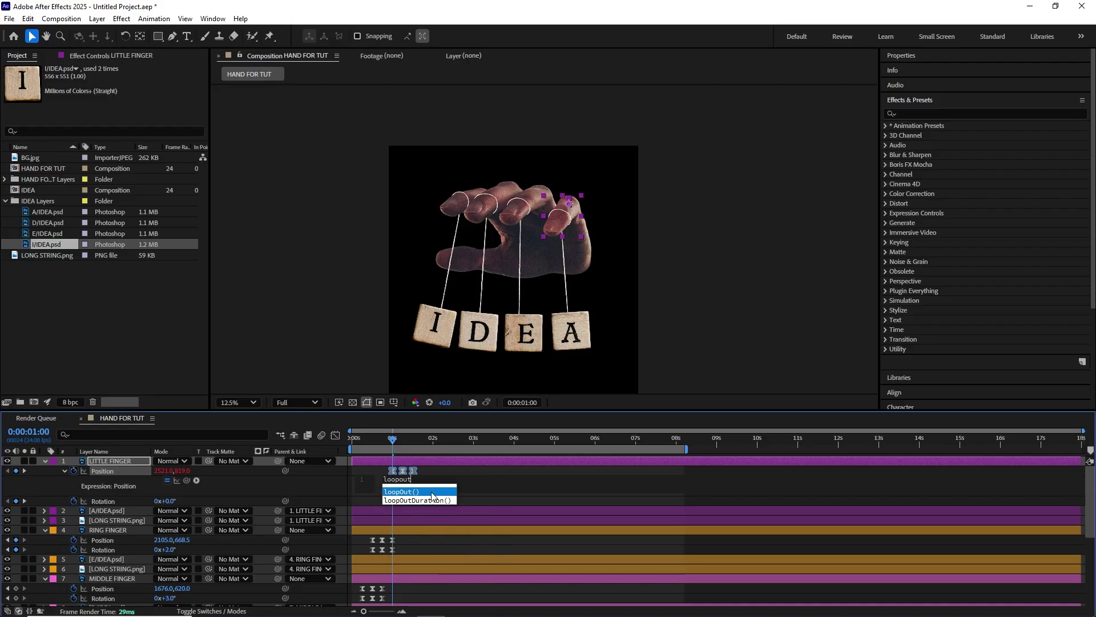
left_click(338, 489)
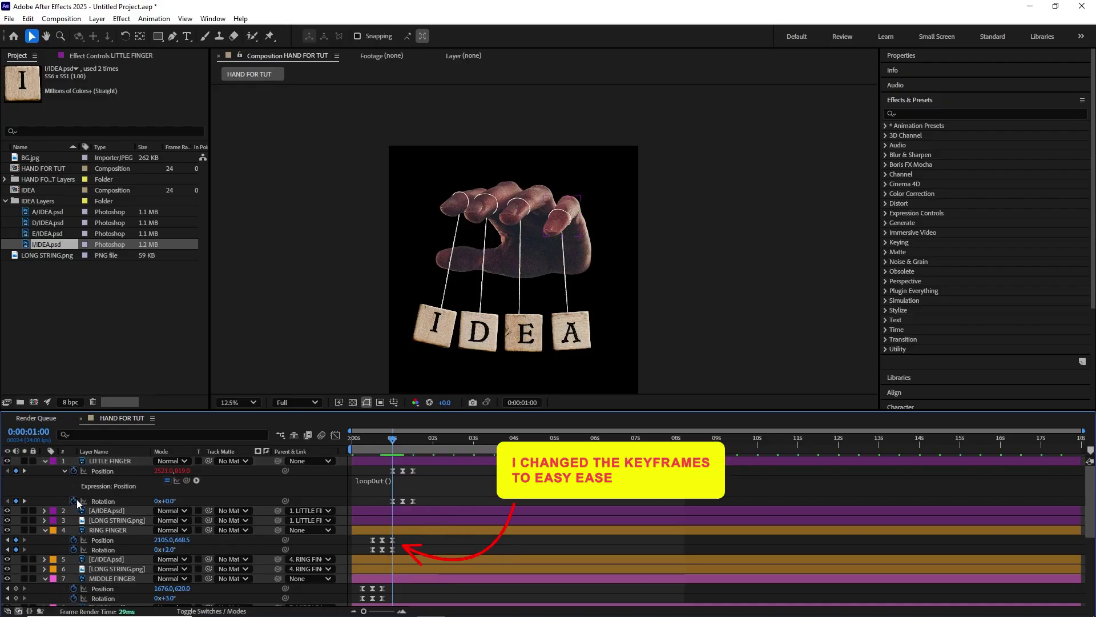
- Add a loopOut() expression to the LITTLE FINGER layer's Rotation
left_click(76, 502, "alt")
type("loopOut()")
left_click(253, 515)
scroll(254, 512, "down", 1)
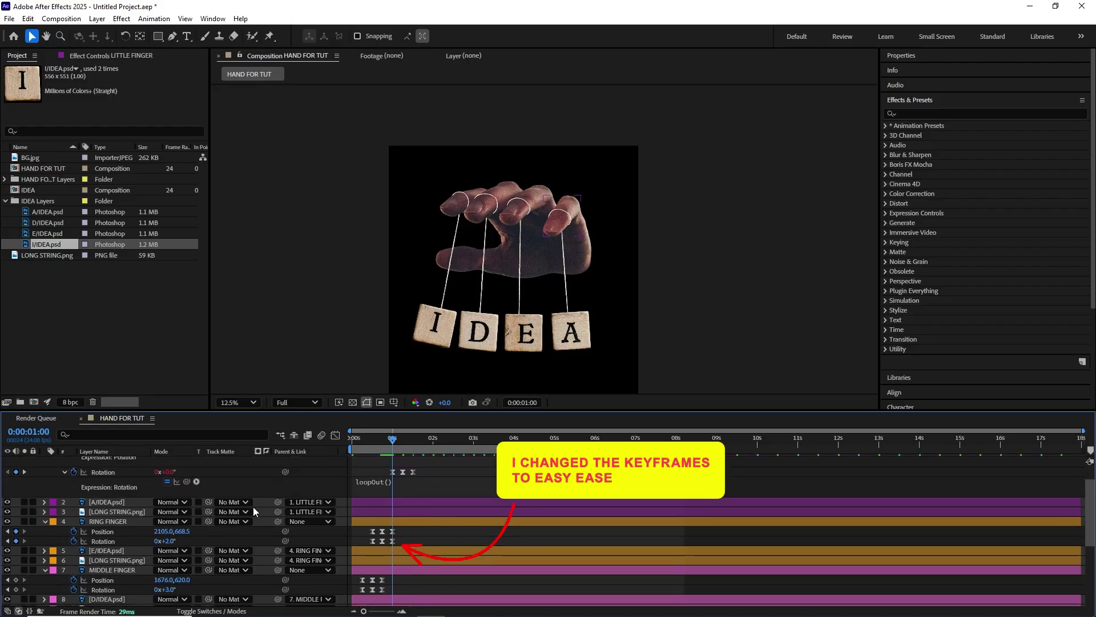
- Add loopOut() expressions to the RING FINGER layer's Position and Rotation
left_click(74, 531, "alt")
type("loopOut()")
left_click(74, 555, "alt")
type("loopOut()")
scroll(69, 554, "down", 4)
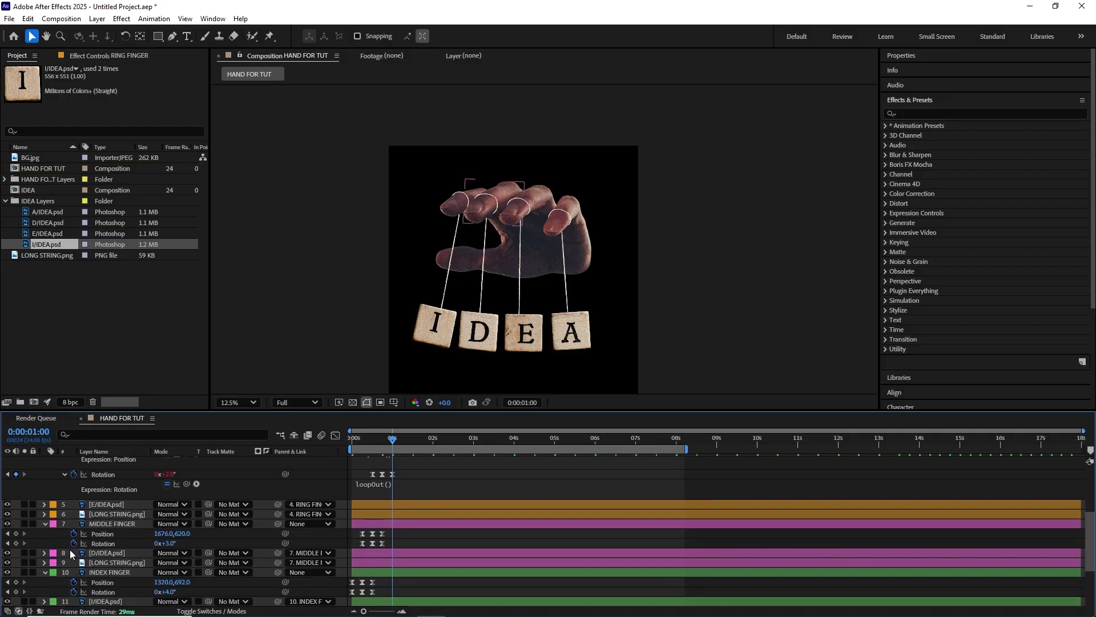
- Add a loopOut() expression to the MIDDLE FINGER layer's Position
left_click(73, 533, "alt")
type("loopOut()")
left_click(55, 549)
scroll(56, 548, "down", 1)
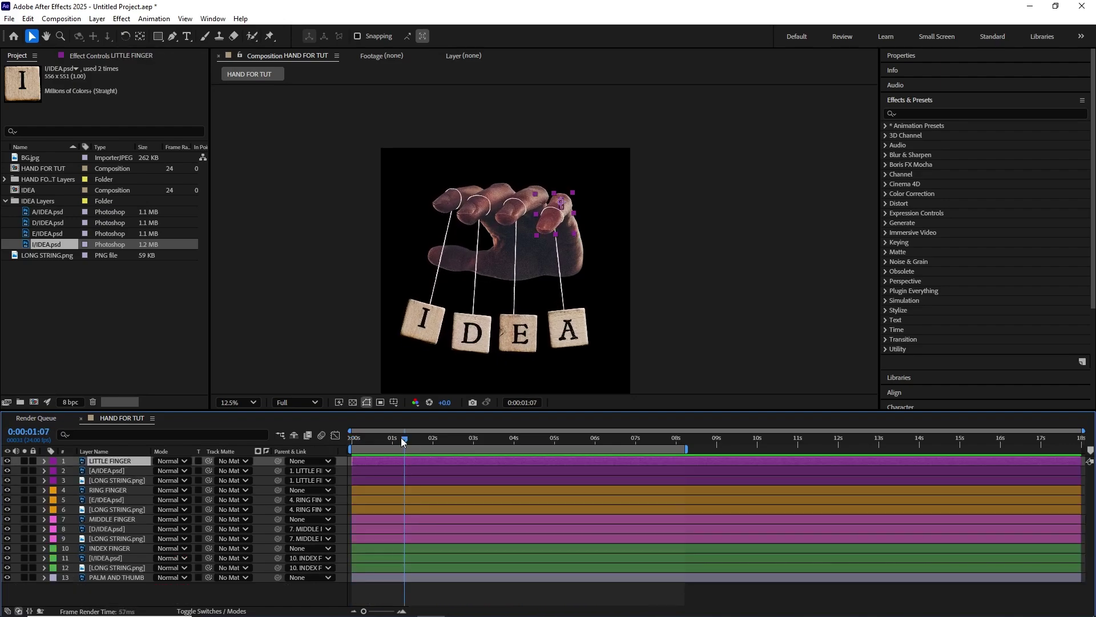
- Scrub through the looped finger animation, and create a new composition from HAND FOR TUT
left_click_drag(404, 441, 455, 440)
left_click(58, 330)
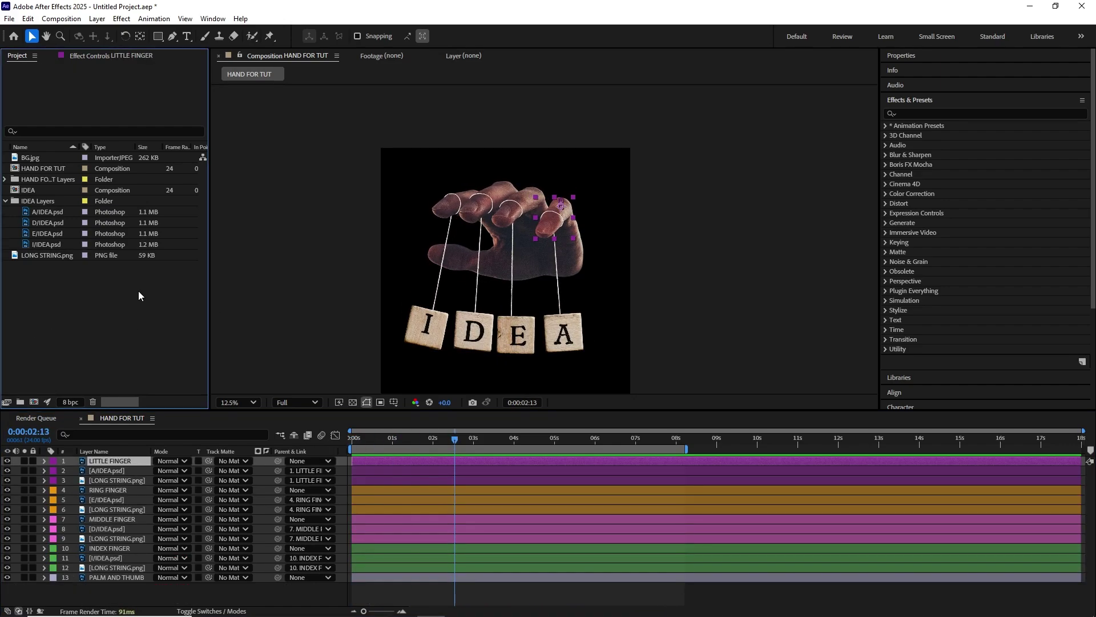
left_click(43, 169)
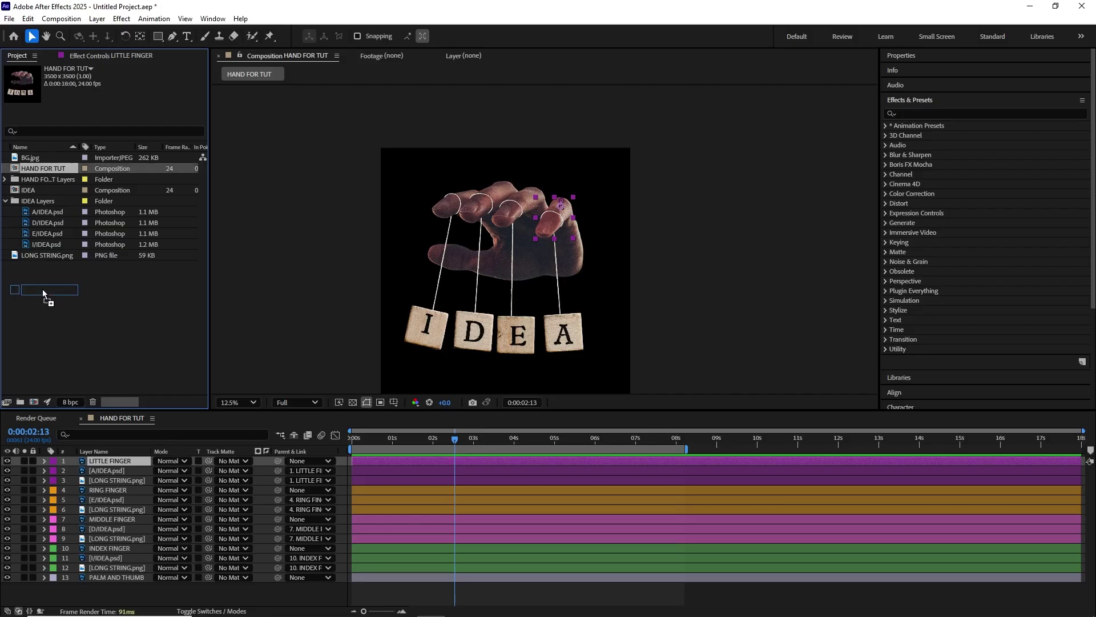
left_click_drag(36, 402, 34, 401)
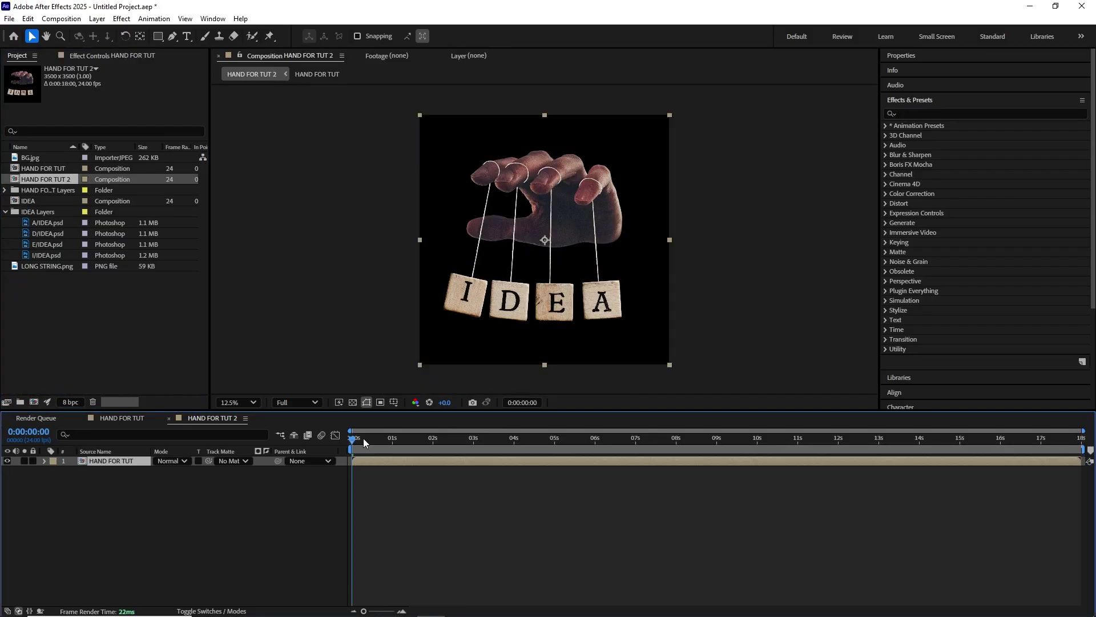
- Trim the first 0:00:01:12 off the nested HAND FOR TUT layer and move the layer back to start at 0:00:00:00
left_click_drag(365, 437, 413, 440)
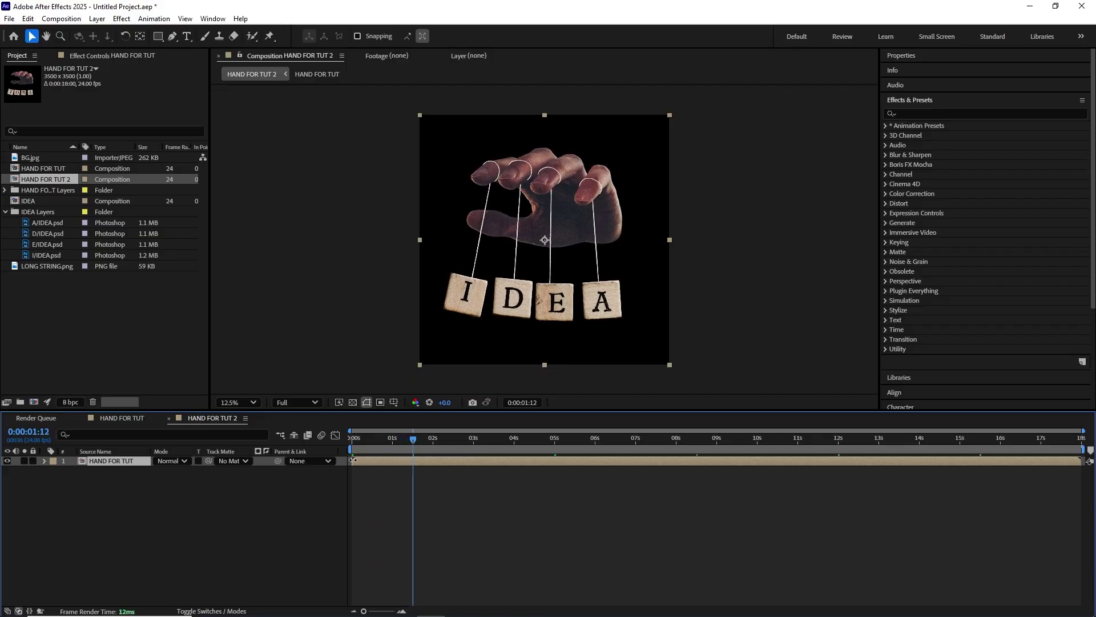
key("Home")
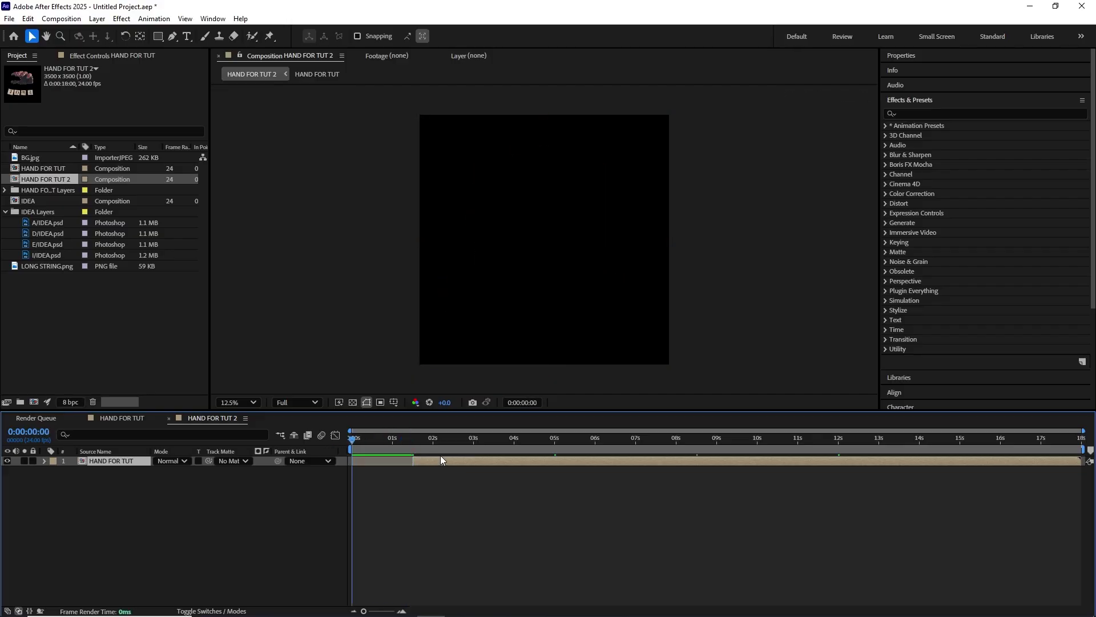
left_click_drag(403, 462, 388, 463)
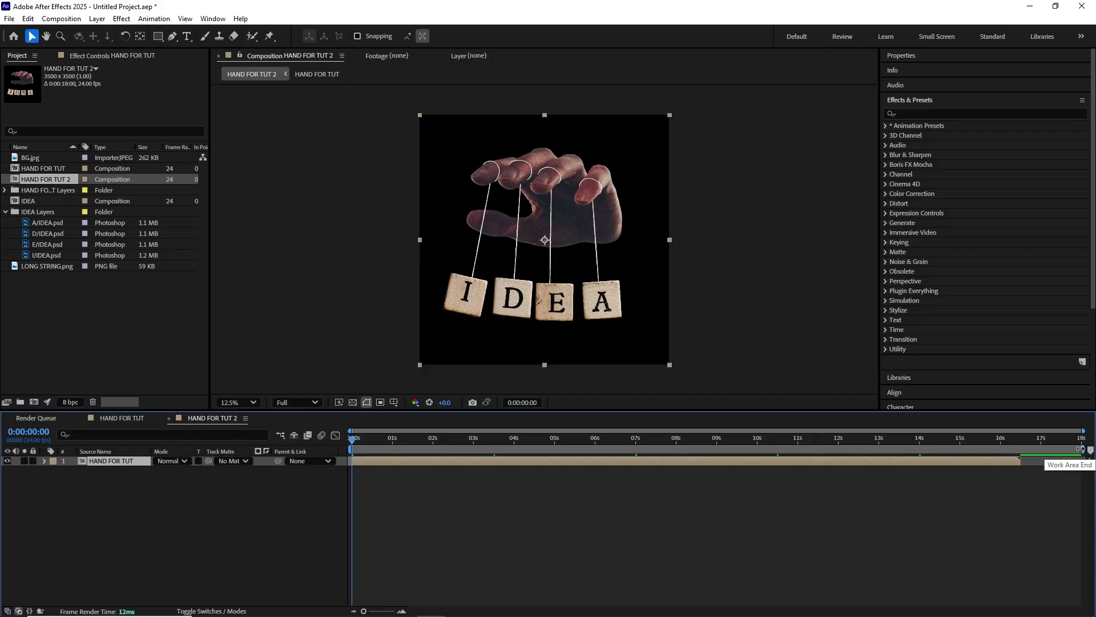
- Shorten the work area to end at about 7 seconds and preview the looping hand from the start
left_click_drag(1088, 451, 647, 451)
key("space")
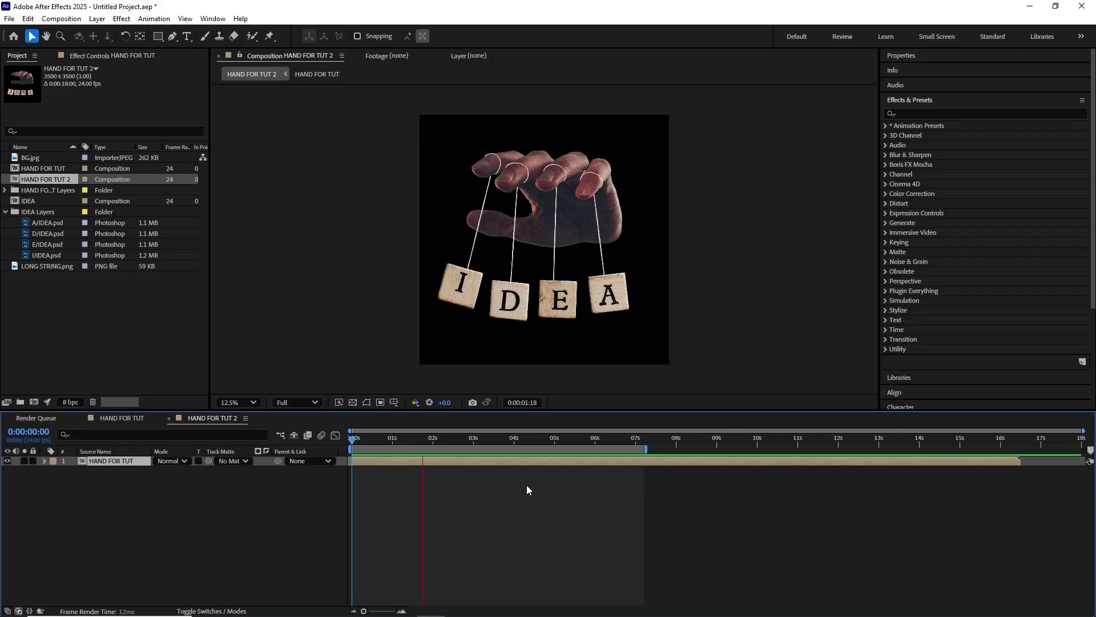
key("space")
left_click_drag(424, 436, 348, 437)
key("space")
key("space")
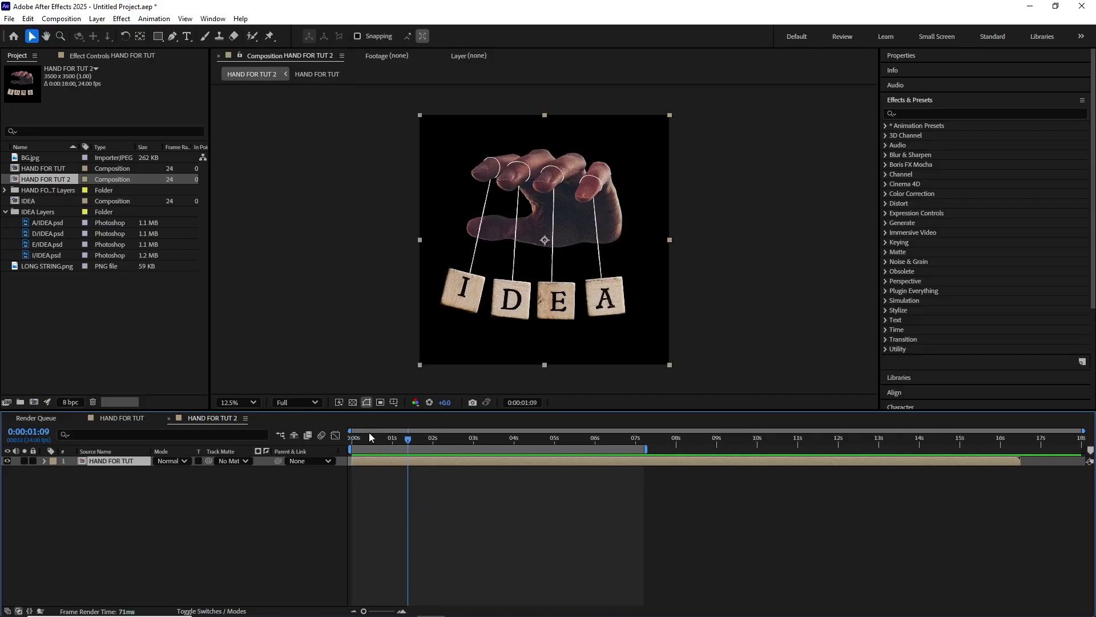
left_click_drag(369, 433, 343, 438)
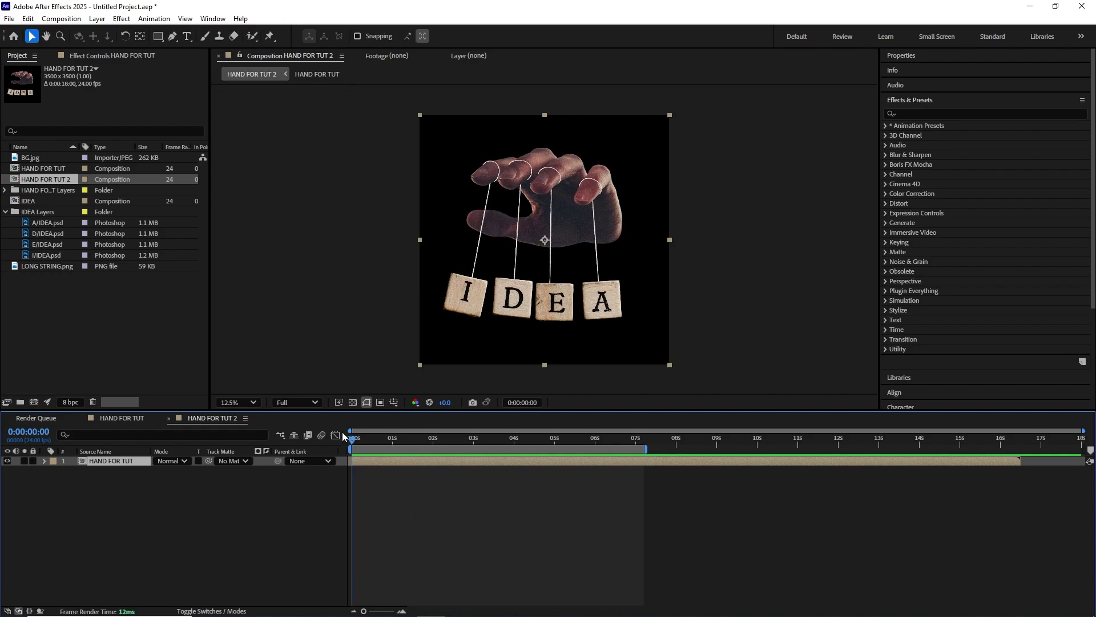
- Place BG.jpg beneath the HAND FOR TUT layer and scale it to 172% so it fills the composition
left_click(5, 211)
left_click_drag(29, 158, 210, 480)
key("s")
scroll(499, 315, "up", 1)
scroll(498, 315, "down", 2)
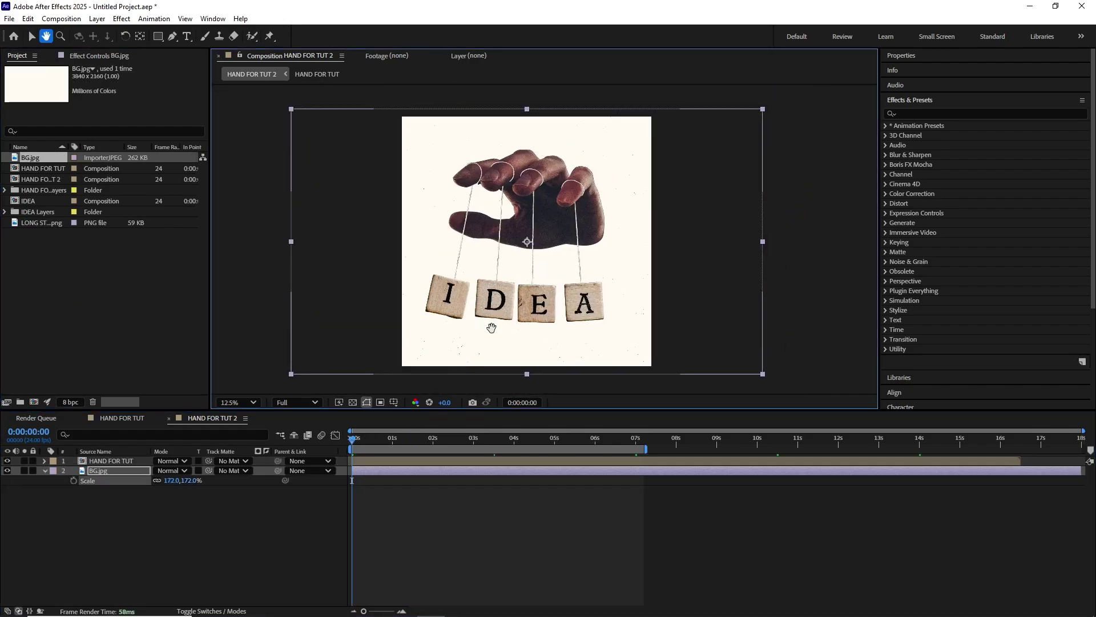
- Add an adjustment layer above the hand and rename it Noise
left_click(98, 18)
mouse_move(171, 32)
left_click(332, 111)
right_click(119, 461)
left_click(169, 430)
type("Noise")
key("Return")
- Apply the Noise effect to the Noise layer with a 30% amount and Use Color Noise turned off
left_click(120, 18)
mouse_move(194, 253)
left_click(314, 328)
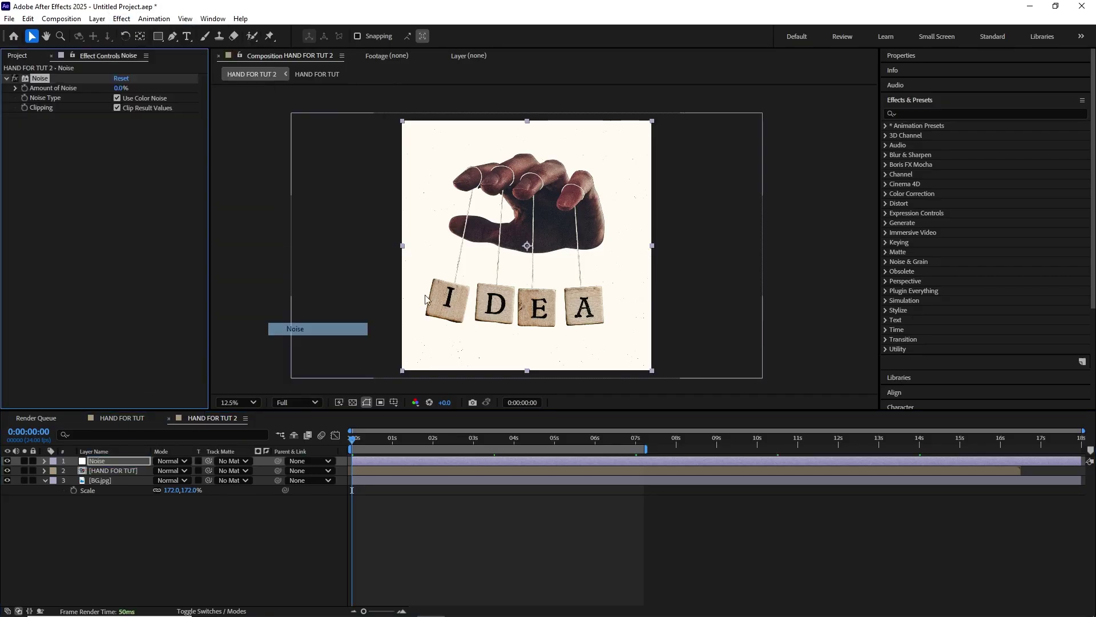
scroll(544, 240, "up", 1)
left_click_drag(120, 87, 138, 88)
left_click(123, 88)
type("30")
key("Return")
left_click(117, 97)
scroll(463, 247, "down", 2)
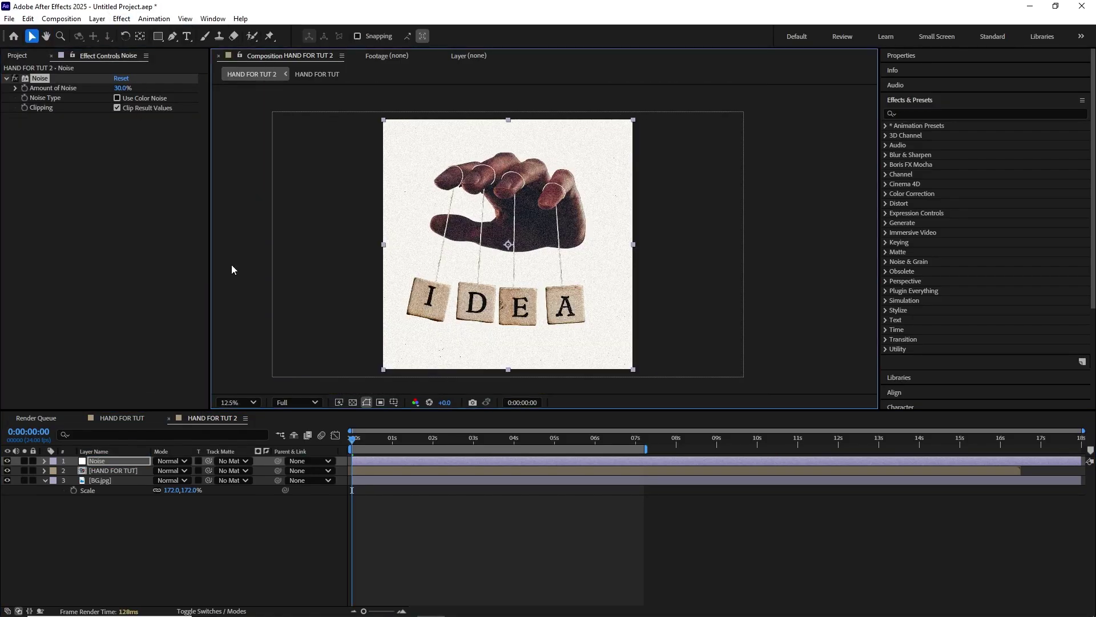
- Add another adjustment layer above the Noise layer and rename it PTIME
left_click(97, 18)
mouse_move(171, 32)
left_click(333, 107)
right_click(122, 461)
left_click(142, 451)
type("PTIME")
key("Return")
- Apply the Posterize Time effect to the PTIME adjustment layer
left_click(122, 18)
mouse_move(171, 338)
left_click(302, 374)
scroll(417, 253, "up", 2)
- Apply a color correction effect to the HAND FOR TUT layer
left_click(113, 480)
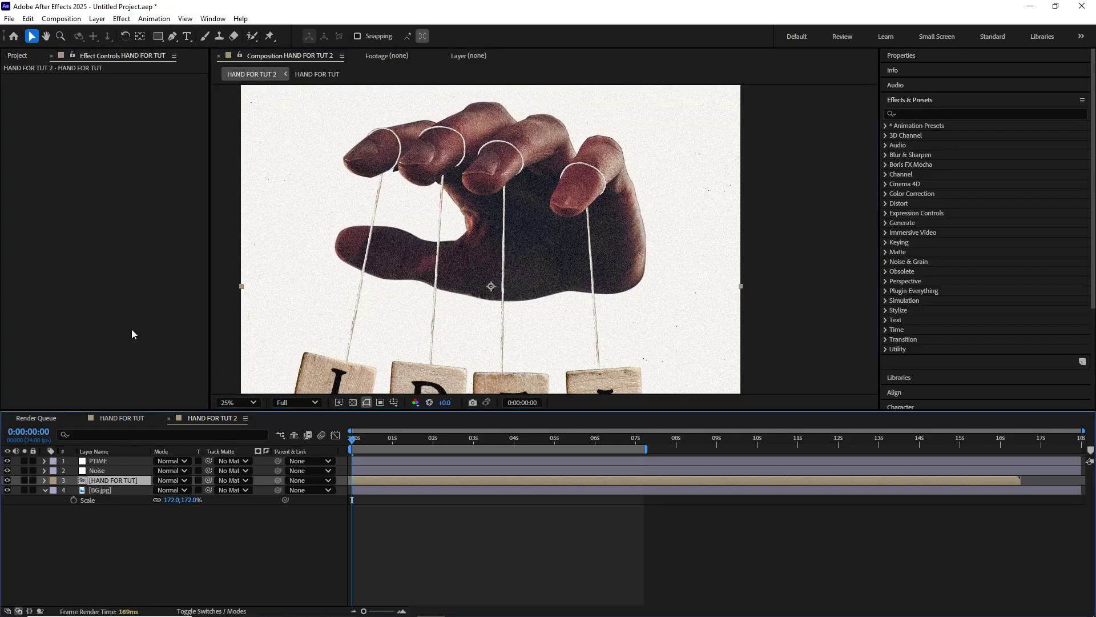
left_click(122, 19)
mouse_move(171, 164)
left_click(320, 584)
scroll(481, 294, "down", 2)
- Preview the FINAL collage composition, and return the playhead to 0:00:00:20
key("space")
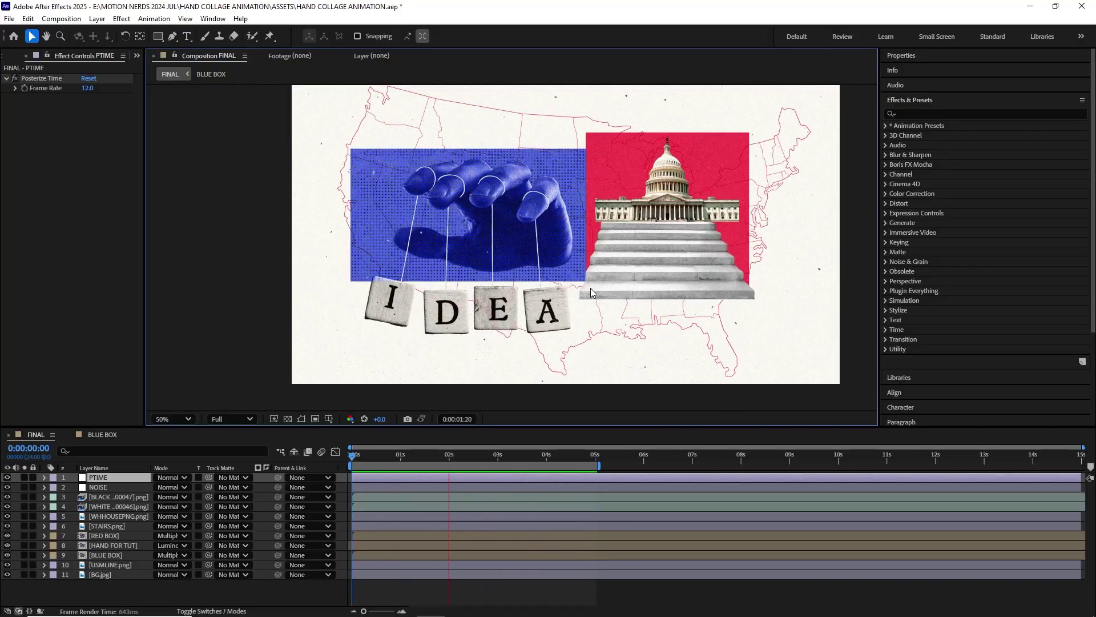
key("space")
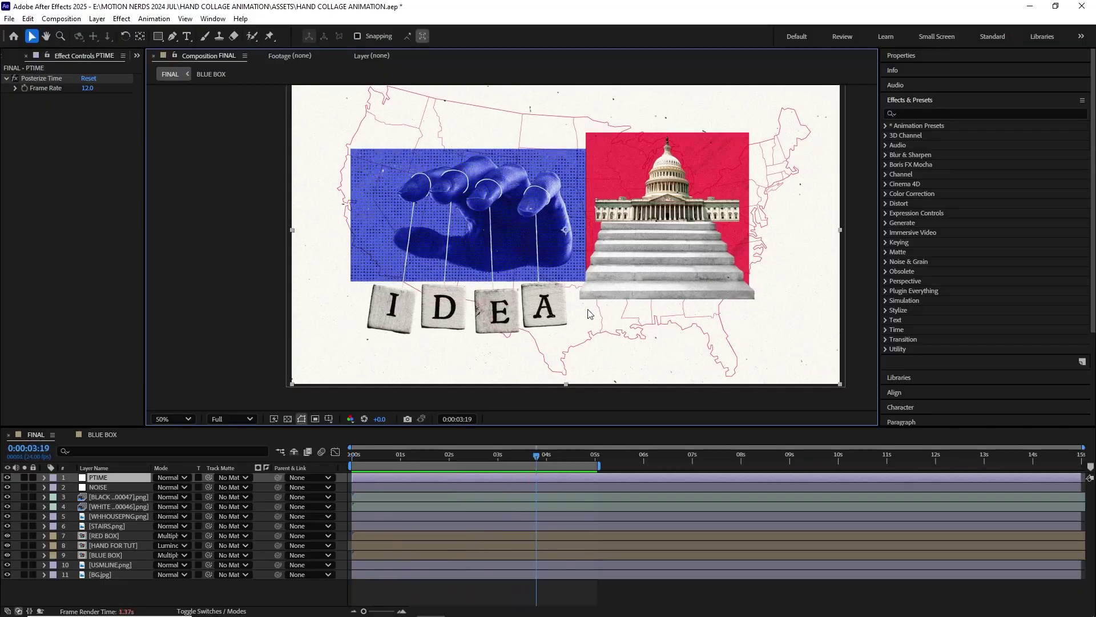
left_click(393, 458)
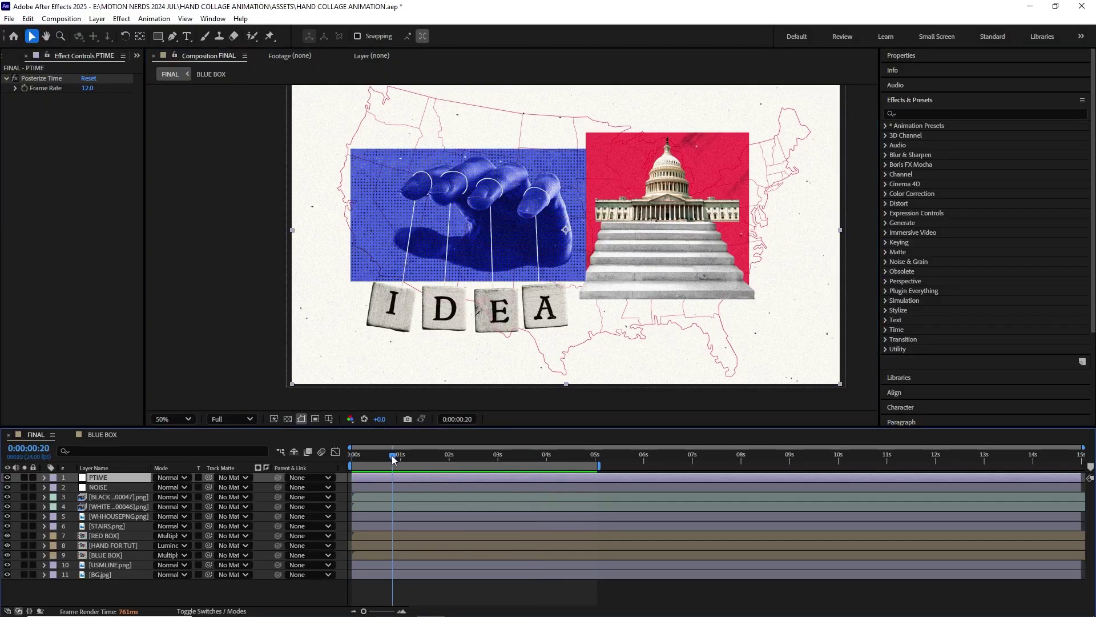
- Isolate the BG.jpg layer in the FINAL composition to examine its paper texture, and show all layers again
left_click(108, 574)
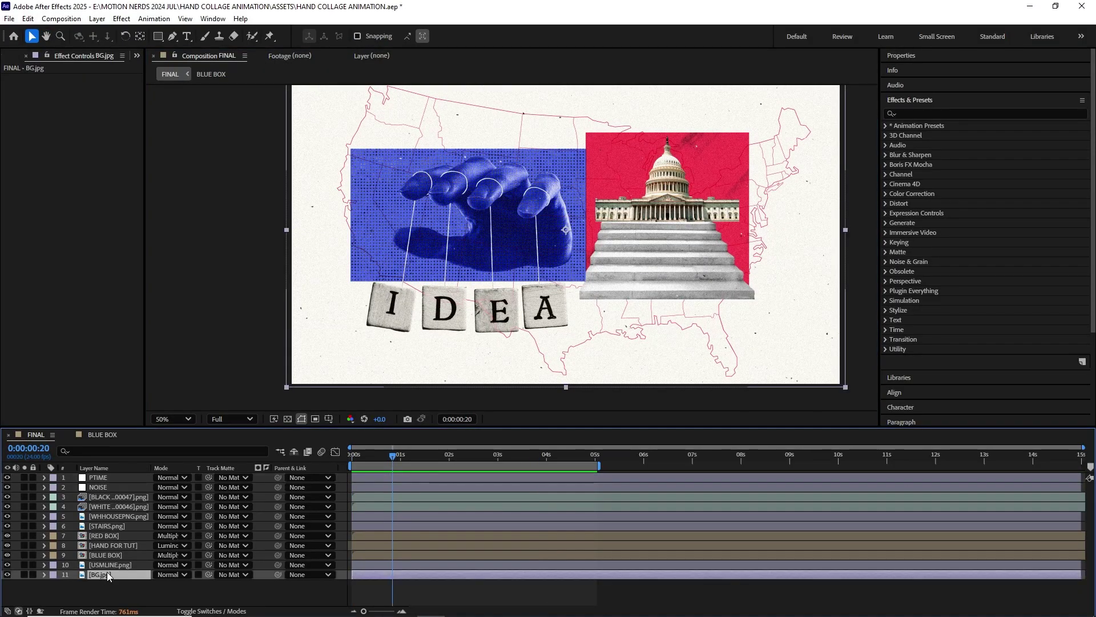
left_click(24, 574)
key("space")
left_click_drag(443, 289, 372, 235)
scroll(410, 235, "up", 1)
scroll(411, 234, "up", 1)
key("h")
key("v")
left_click_drag(398, 281, 358, 232)
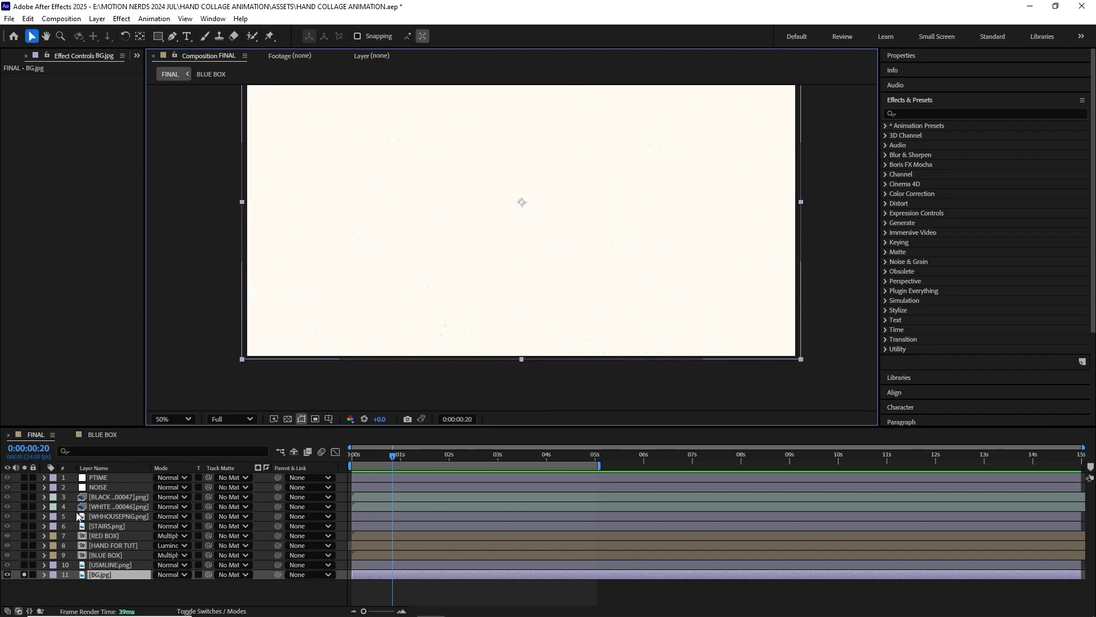
left_click(24, 575)
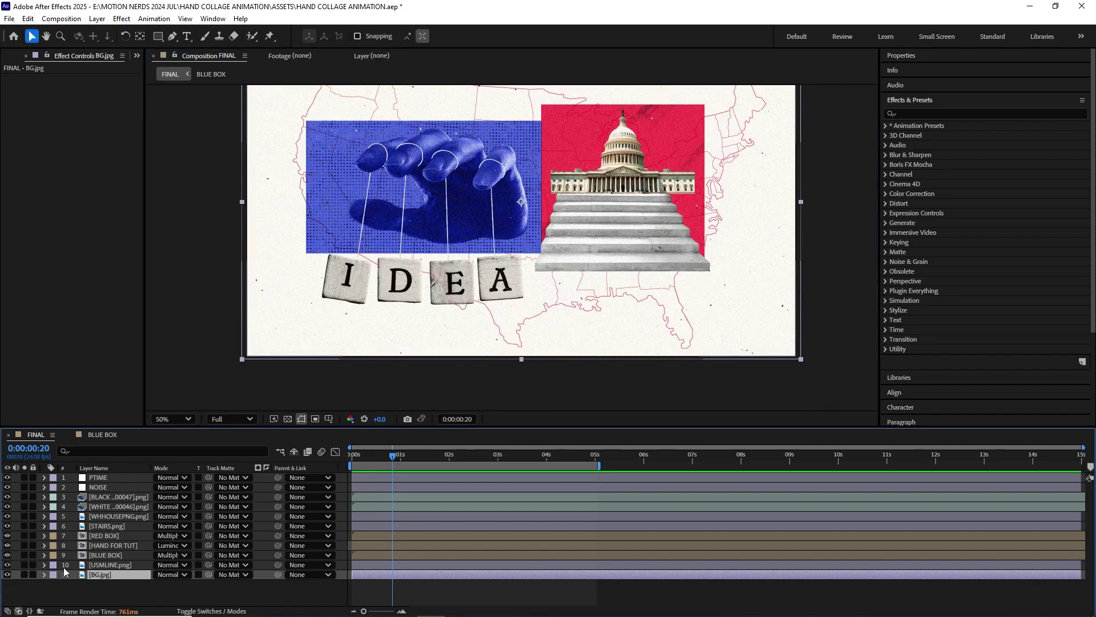
- Isolate the USMLINE.png map layer to examine its red outlines with and without the transparency grid, and show all layers again
left_click(81, 566)
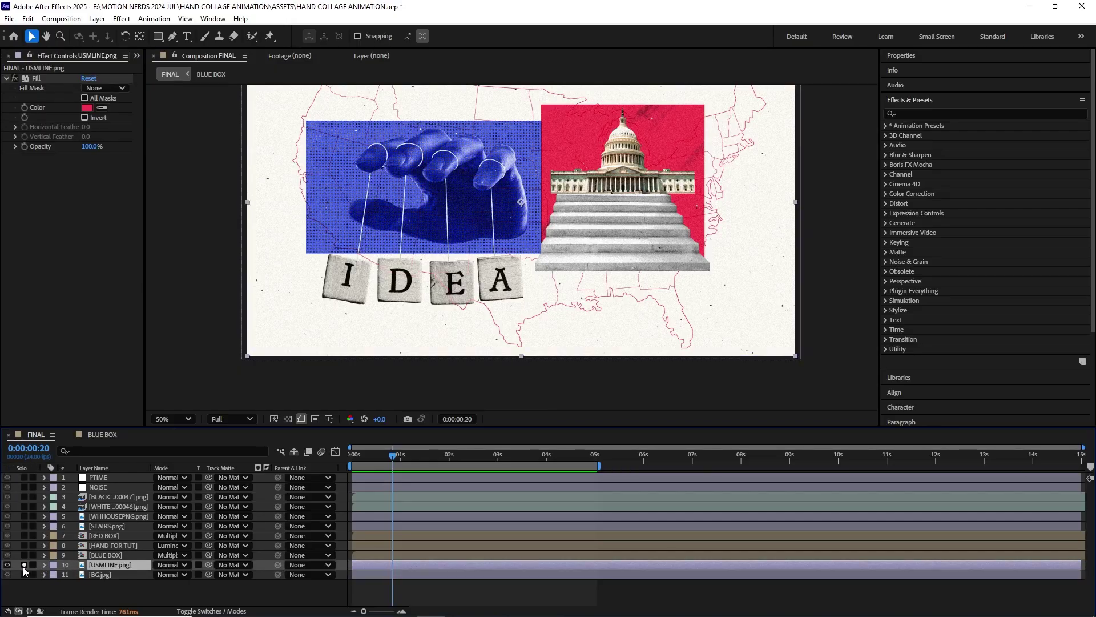
left_click_drag(393, 248, 483, 308)
scroll(392, 296, "up", 1)
scroll(392, 296, "up", 1)
left_click_drag(357, 282, 458, 343)
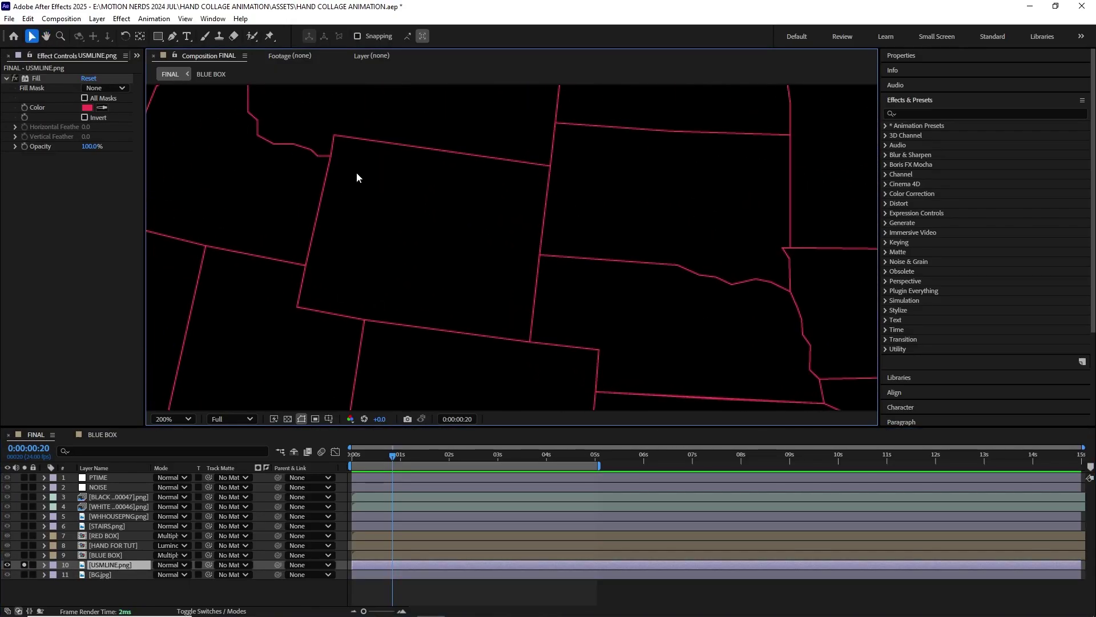
left_click(289, 421)
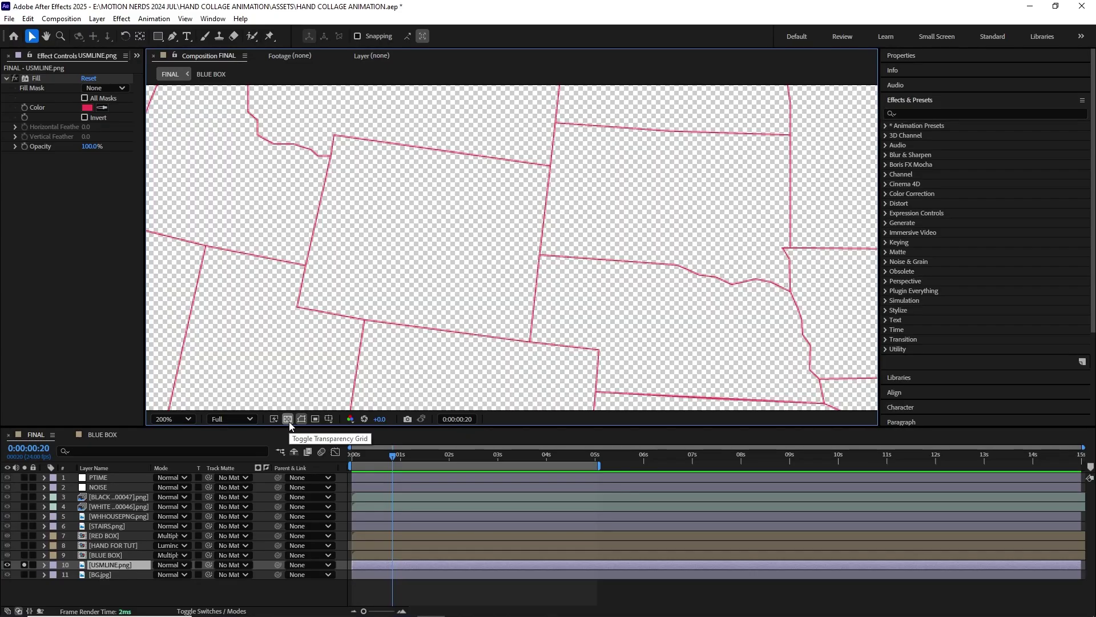
left_click(288, 421)
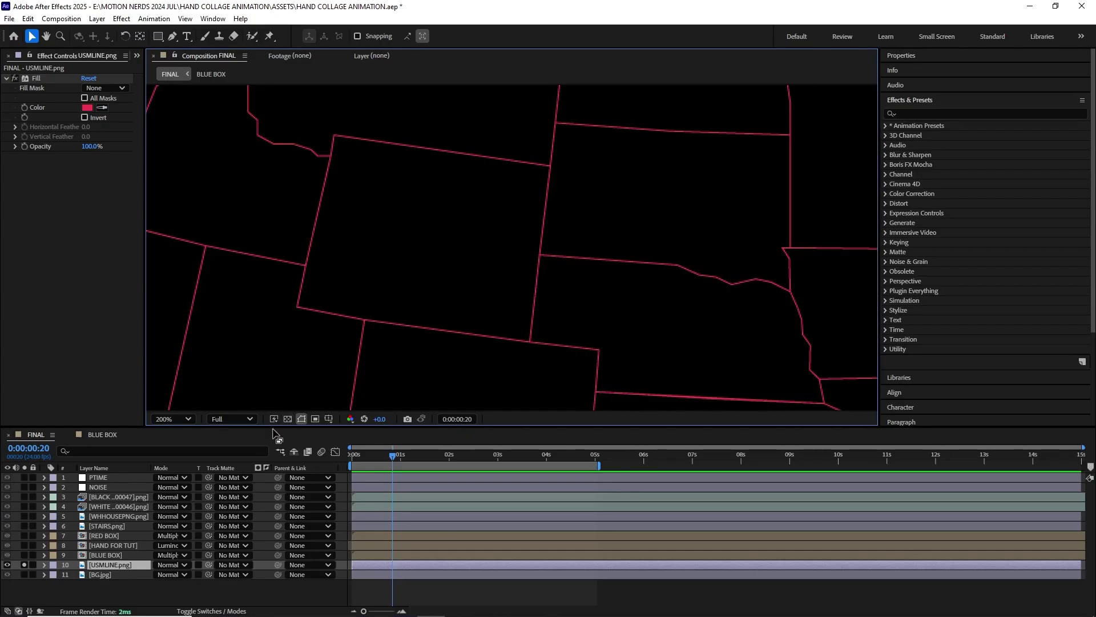
left_click(23, 564)
- Isolate the BLUE BOX layer and examine its dotted pattern up close and over time to 0:00:01:19
scroll(398, 317, "down", 2)
left_click_drag(462, 346, 438, 306)
key("v")
left_click(452, 296)
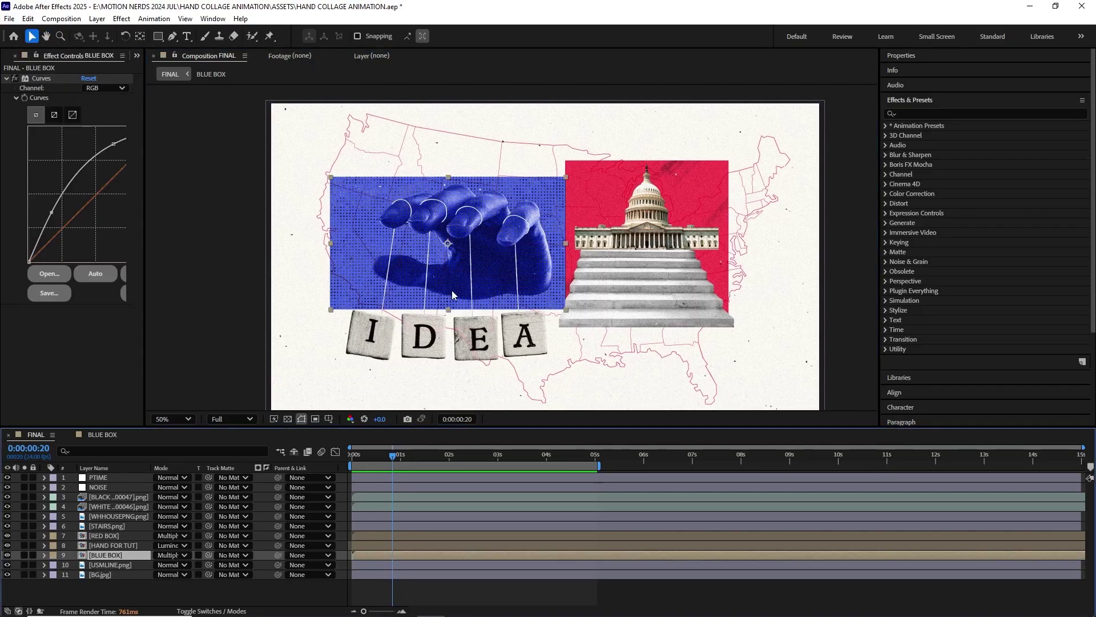
key("period")
key("period")
left_click(24, 555)
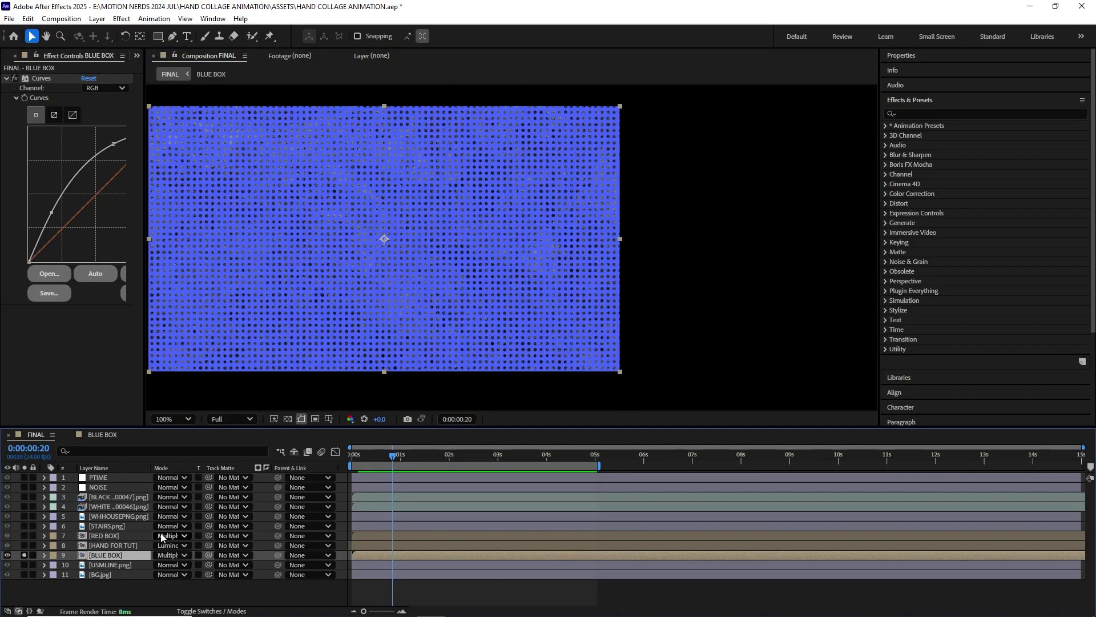
left_click_drag(392, 456, 439, 464)
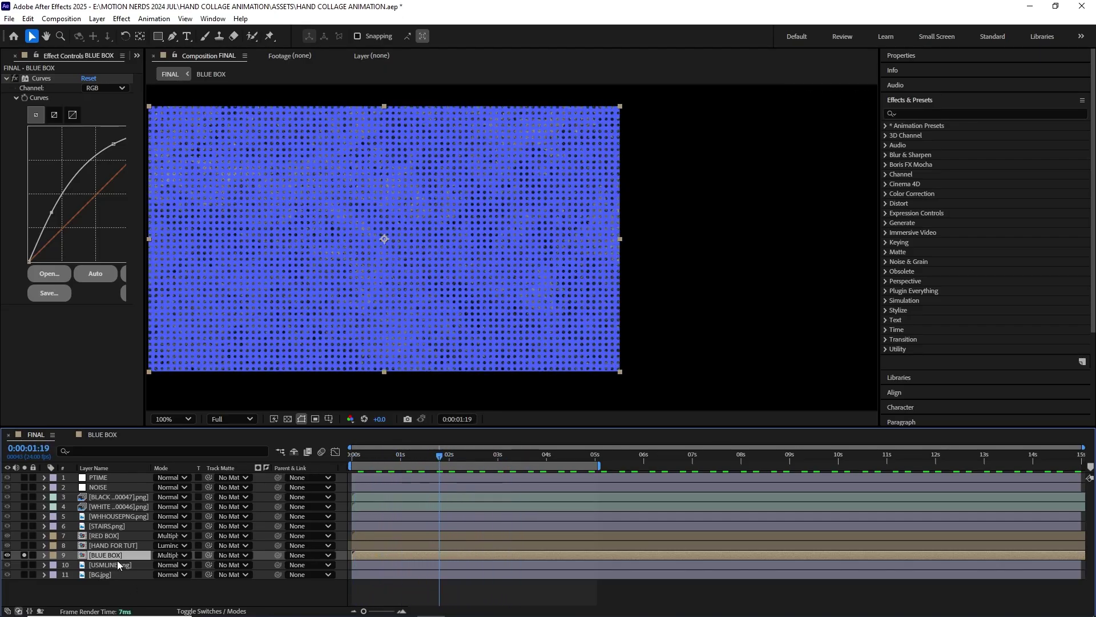
left_click_drag(352, 325, 408, 318)
key("comma")
key("comma")
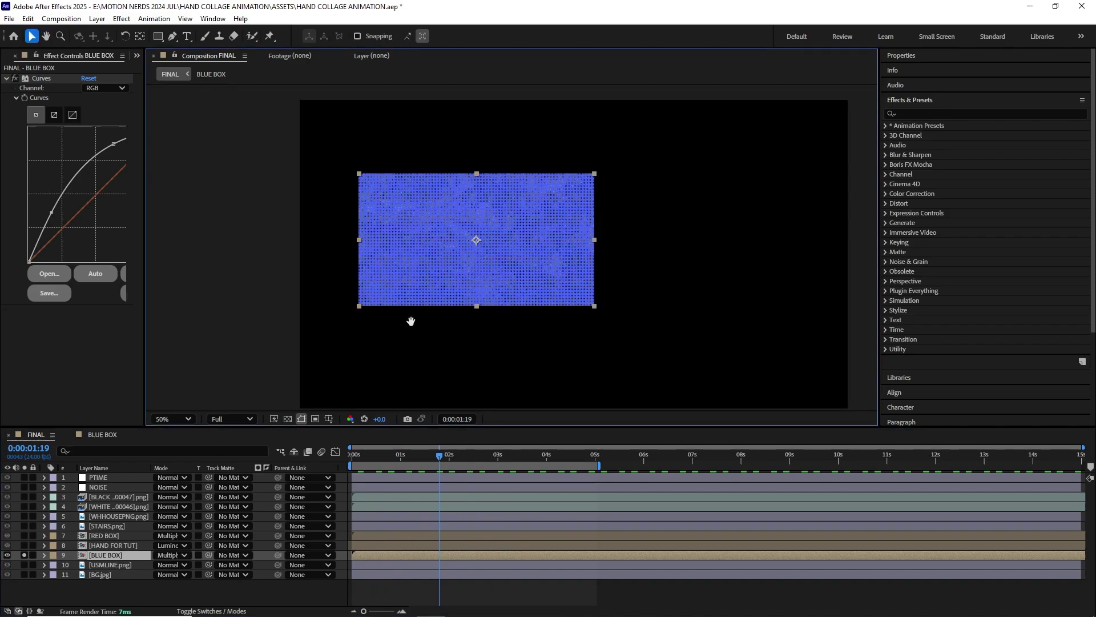
- Open the BLUE BOX composition and temporarily hide DOTS PATTERN.png to examine the blue solid beneath it
double_click(97, 555)
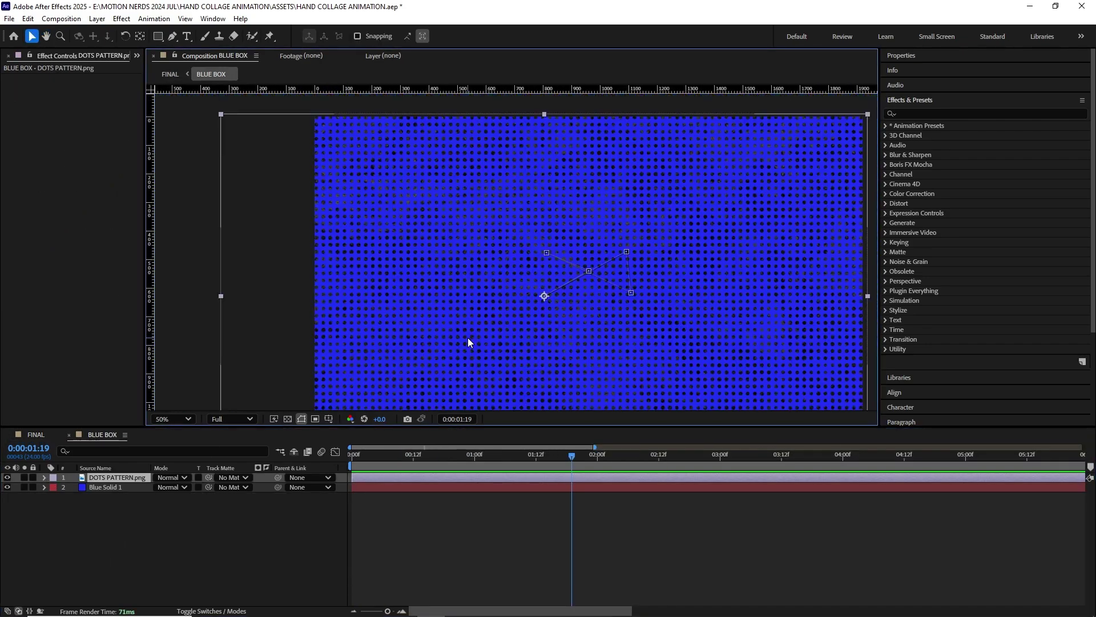
scroll(468, 337, "down", 2)
left_click(8, 477)
left_click(123, 488)
key("period")
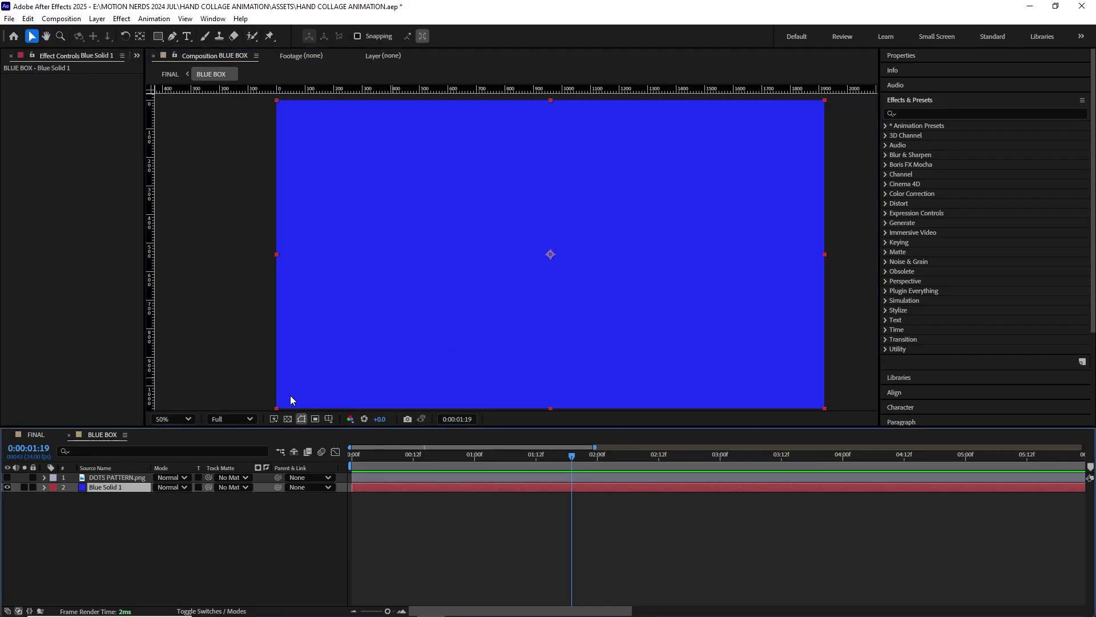
left_click(7, 478)
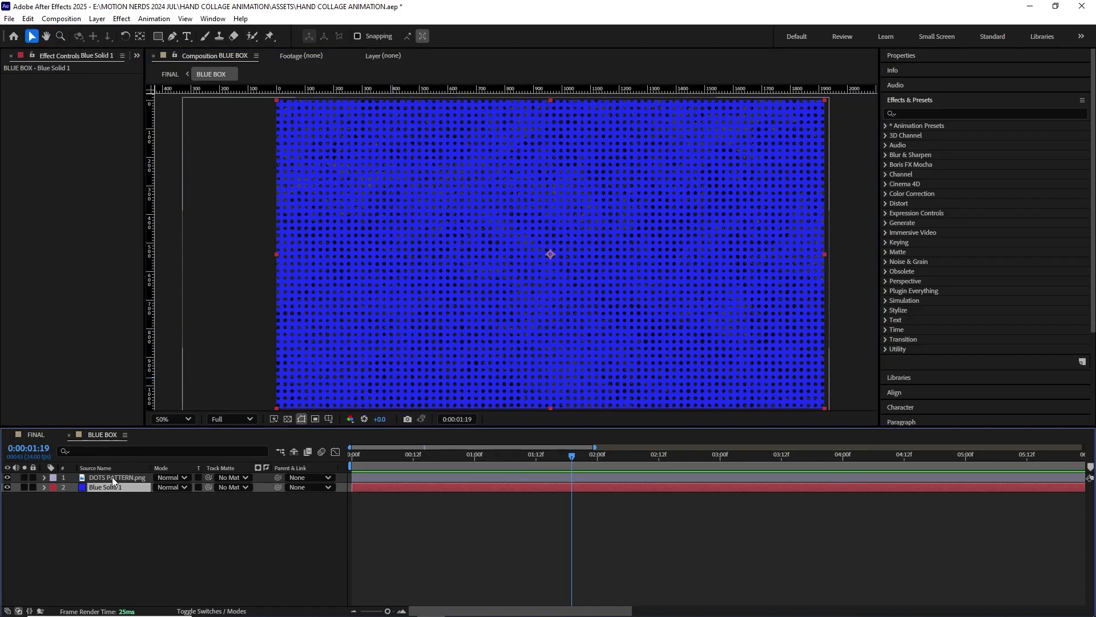
- Isolate DOTS PATTERN.png over the transparency grid to examine the dots, and show the blue solid again
left_click(112, 478)
left_click(27, 478)
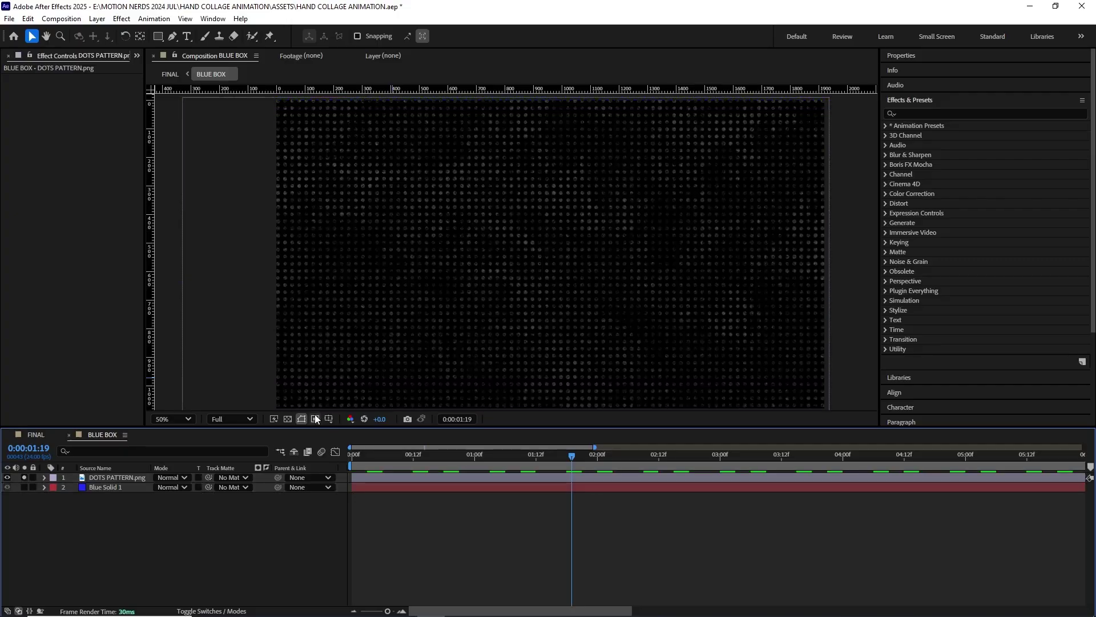
left_click(289, 419)
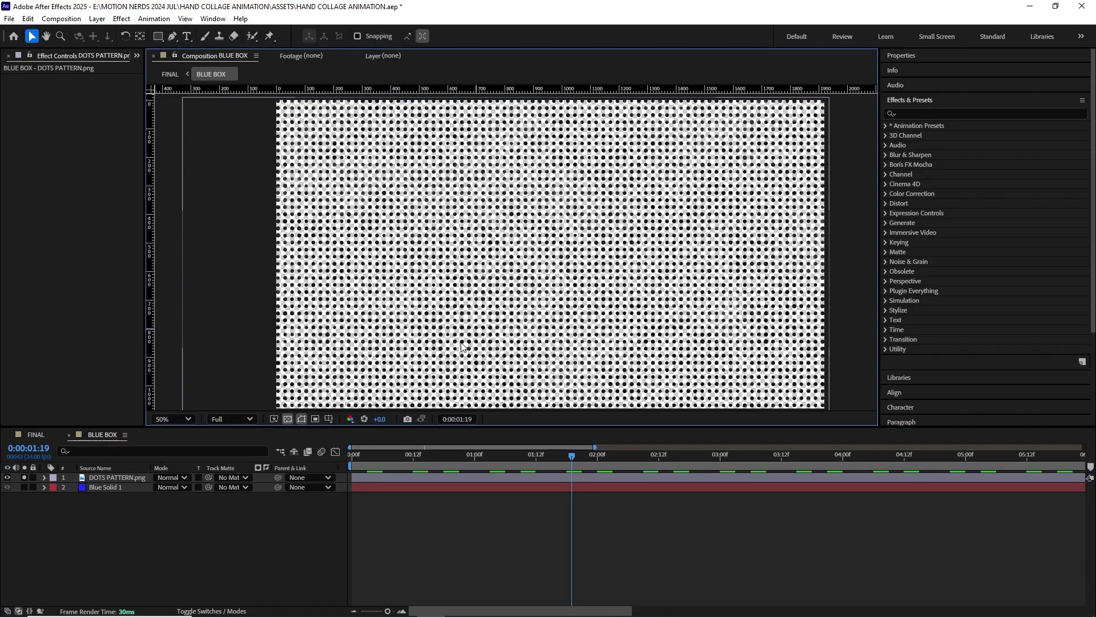
left_click(25, 479)
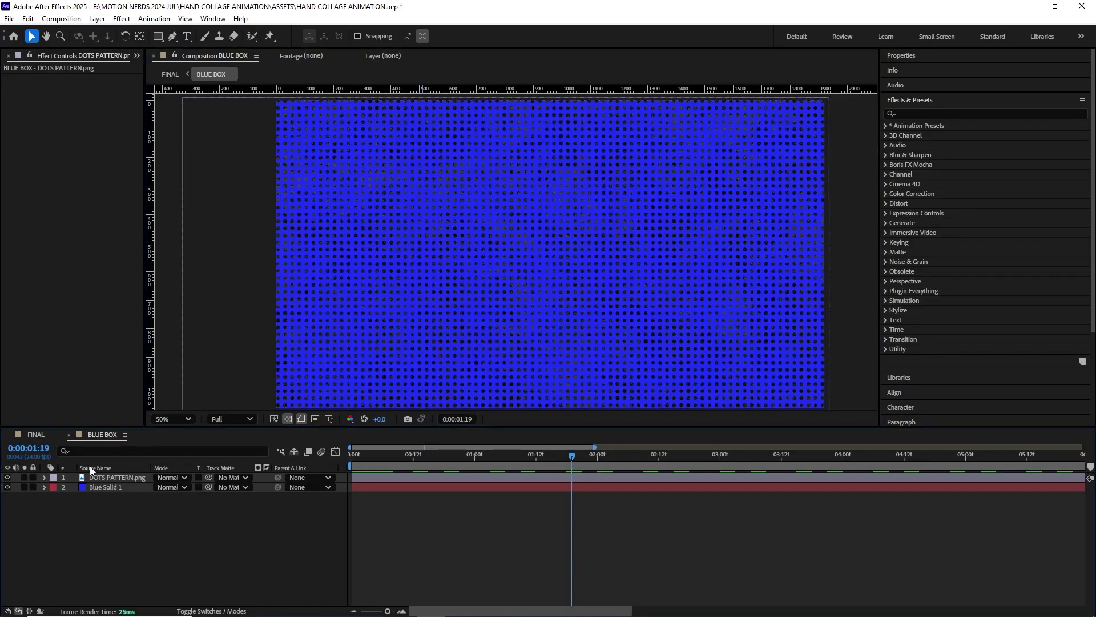
- Reveal the Position keyframes of DOTS PATTERN.png, select them all, and examine the dots' movement from 0:00:00:19 back to 0:00:00:00
left_click_drag(394, 455, 449, 455)
scroll(472, 379, "down", 2)
left_click(124, 478)
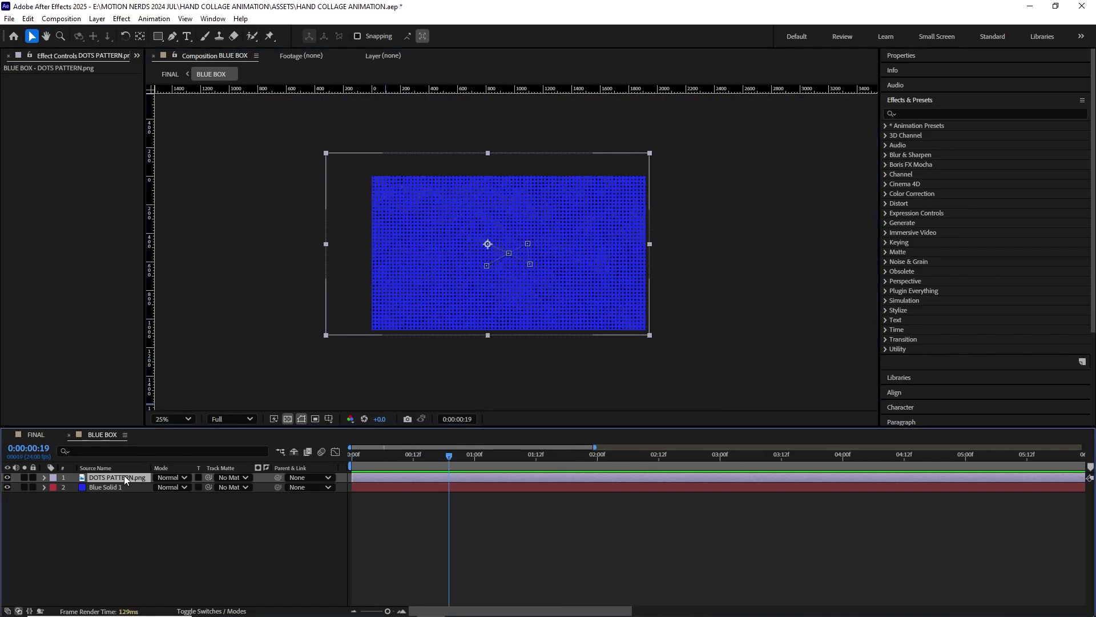
key("p")
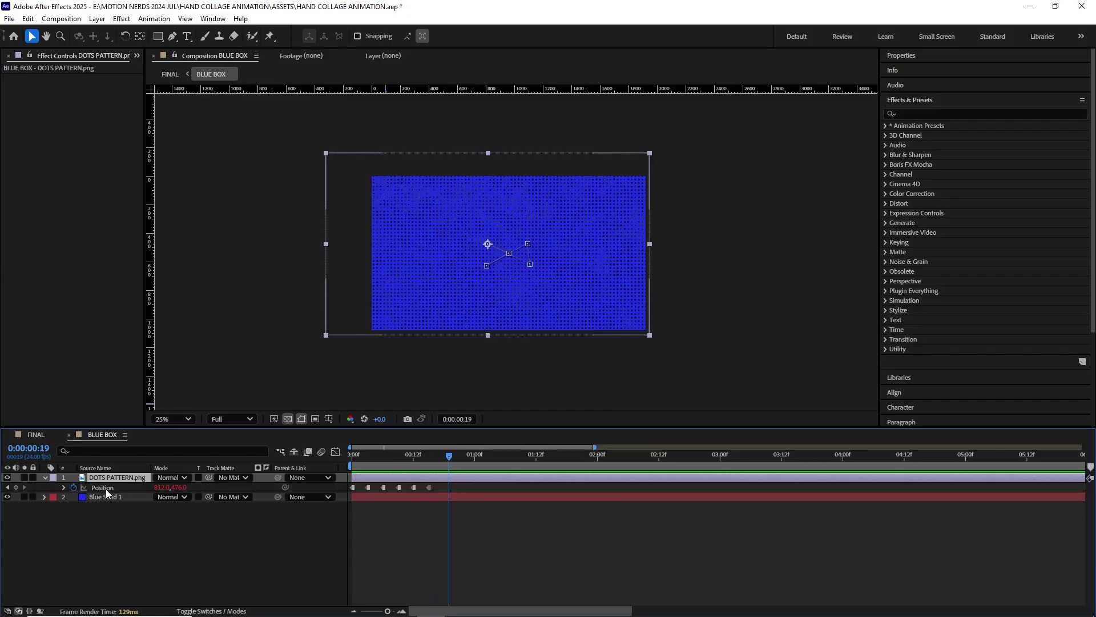
left_click(103, 487)
scroll(505, 345, "up", 2)
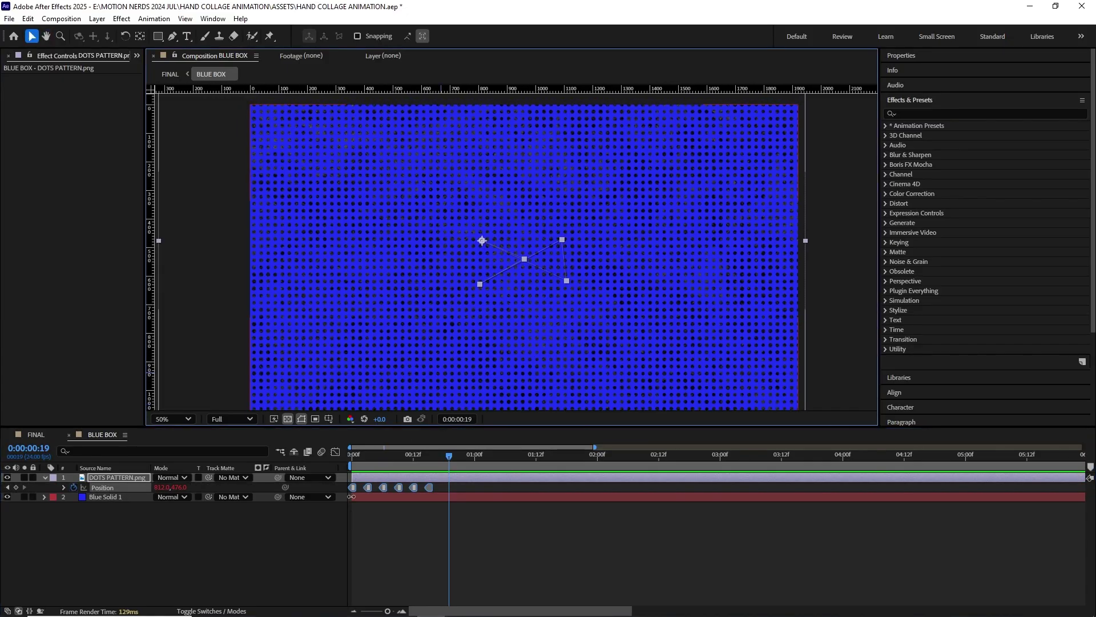
mouse_move(361, 461)
left_mouse_down()
mouse_move(429, 465)
mouse_move(347, 466)
left_mouse_up()
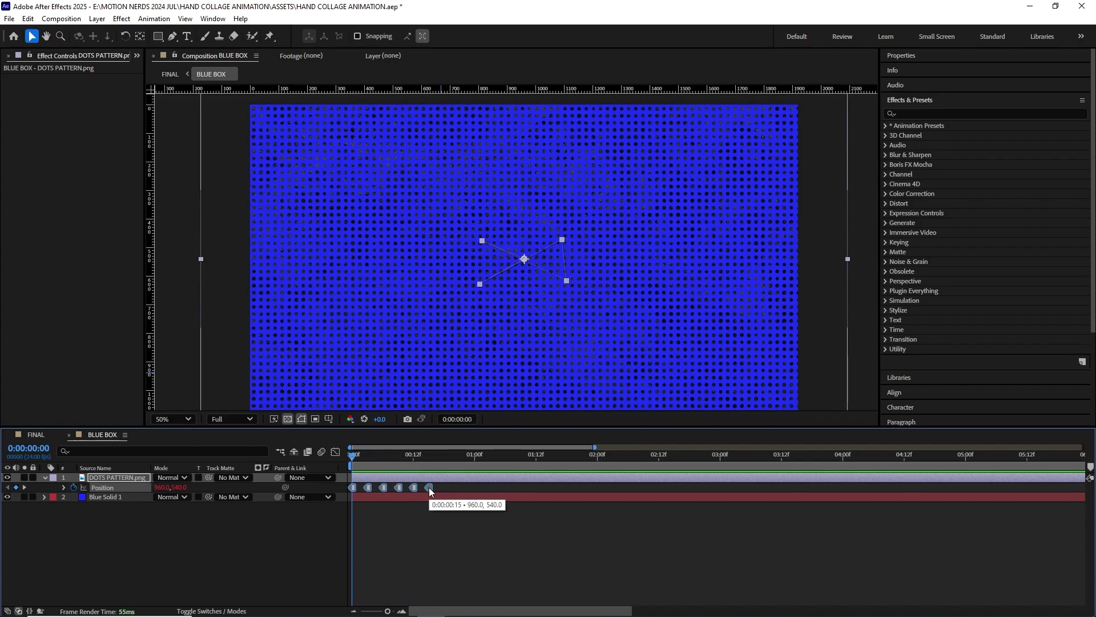
- Toggle hold interpolation off and back on for the selected DOTS PATTERN.png Position keyframes, and check the pattern at 0:00:00:04
key("ctrl+alt+h")
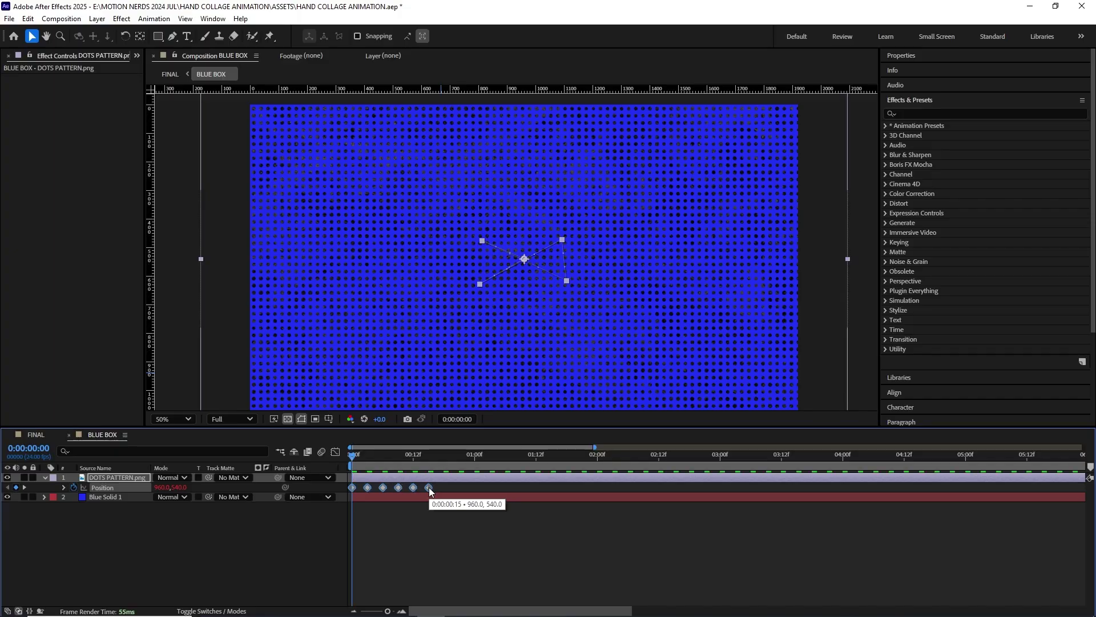
right_click(429, 487)
mouse_move(447, 481)
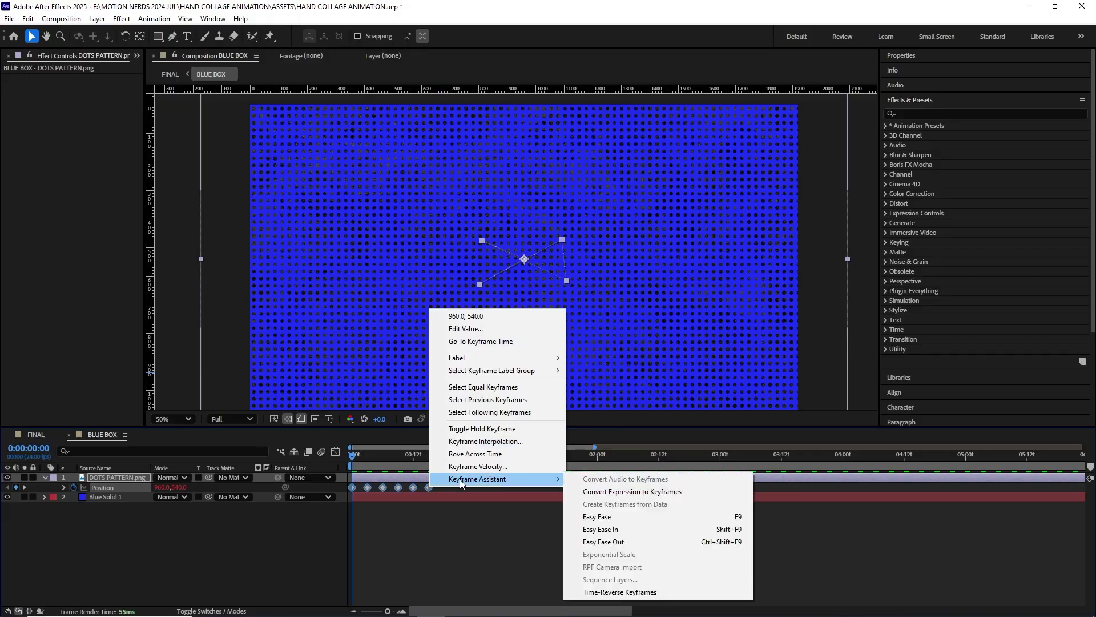
left_click(489, 428)
mouse_move(370, 457)
left_mouse_down()
mouse_move(434, 461)
mouse_move(372, 463)
left_mouse_up()
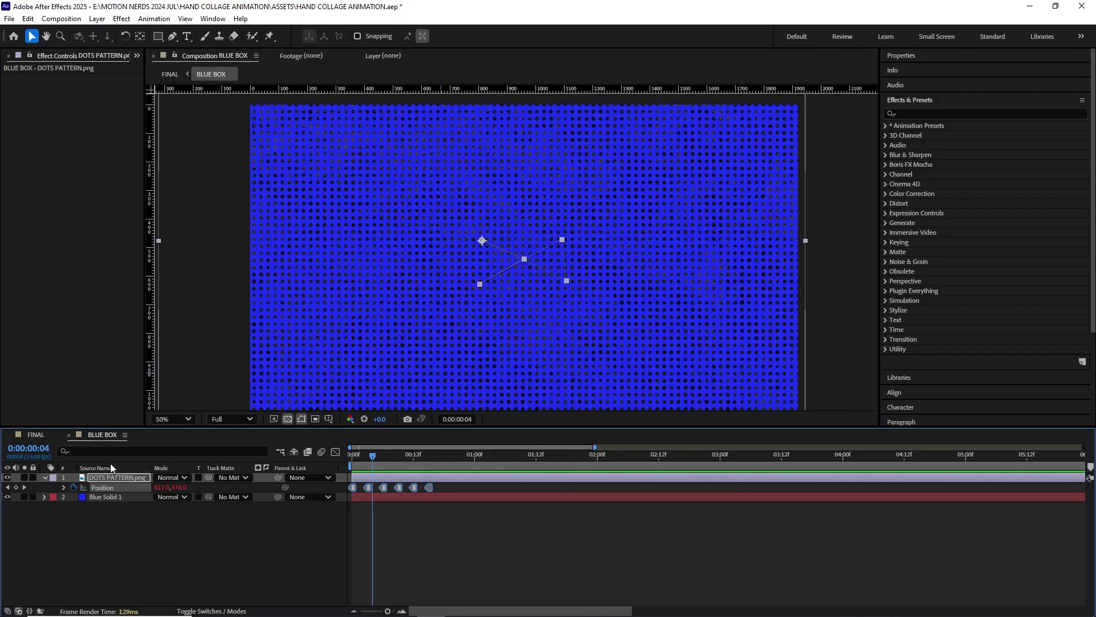
- Return to the FINAL composition, show all layers again, and widen the effect controls to reveal the full BLUE BOX Curves graph
left_click(68, 436)
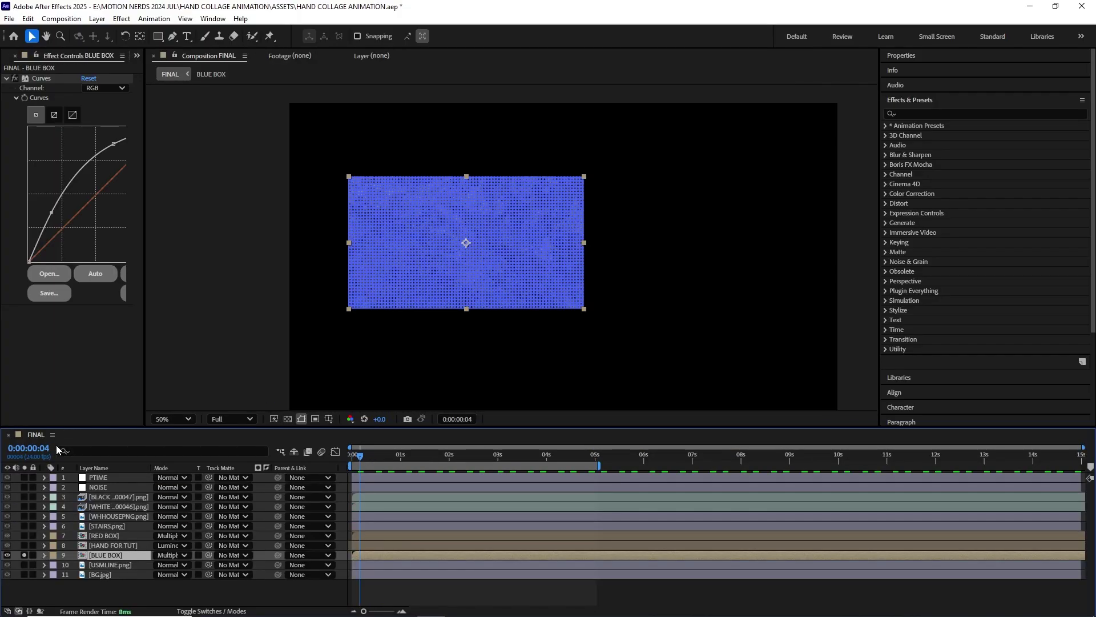
left_click(24, 555)
left_click_drag(454, 314, 485, 309)
scroll(504, 334, "up", 1)
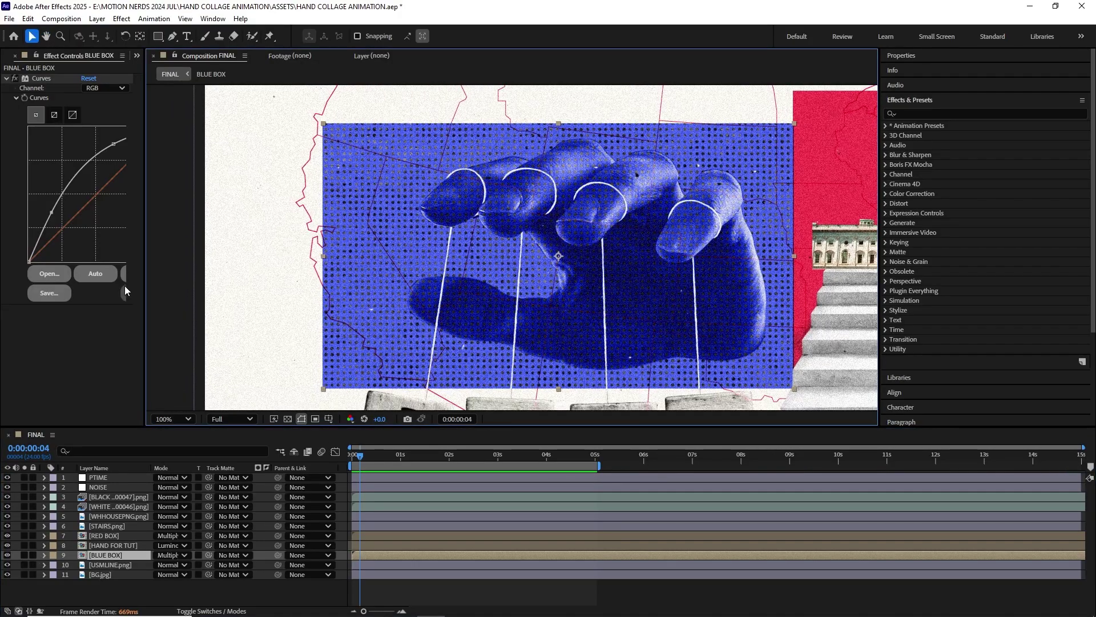
left_click_drag(147, 284, 208, 287)
scroll(440, 281, "down", 2)
left_click_drag(514, 279, 462, 270)
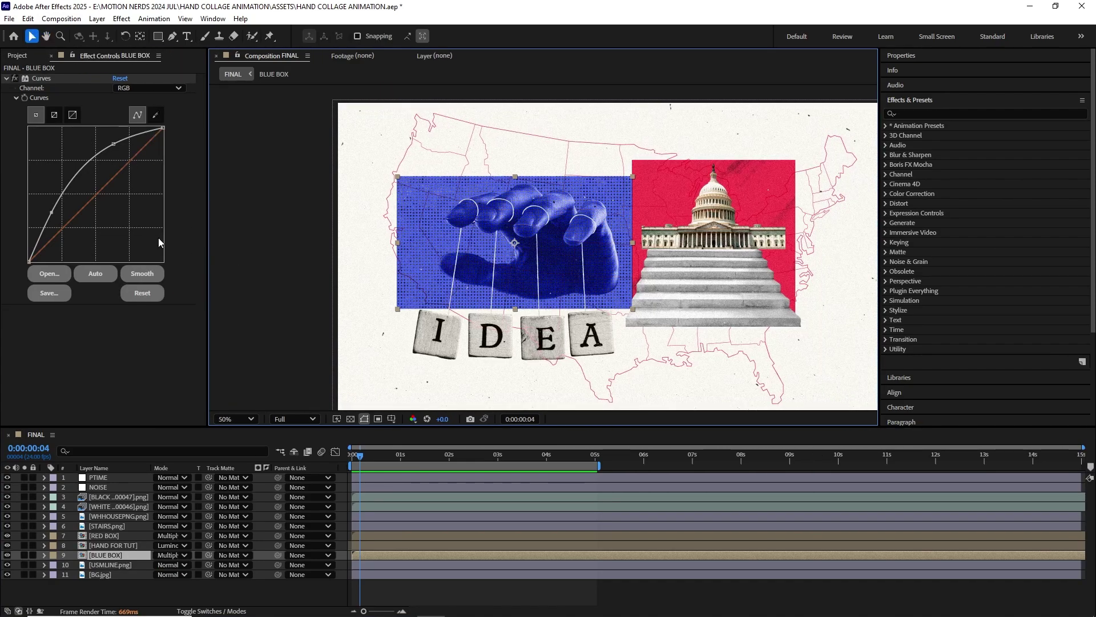
- Temporarily disable the Curves effect on BLUE BOX to compare the blue box with and without brightening
left_click(14, 79)
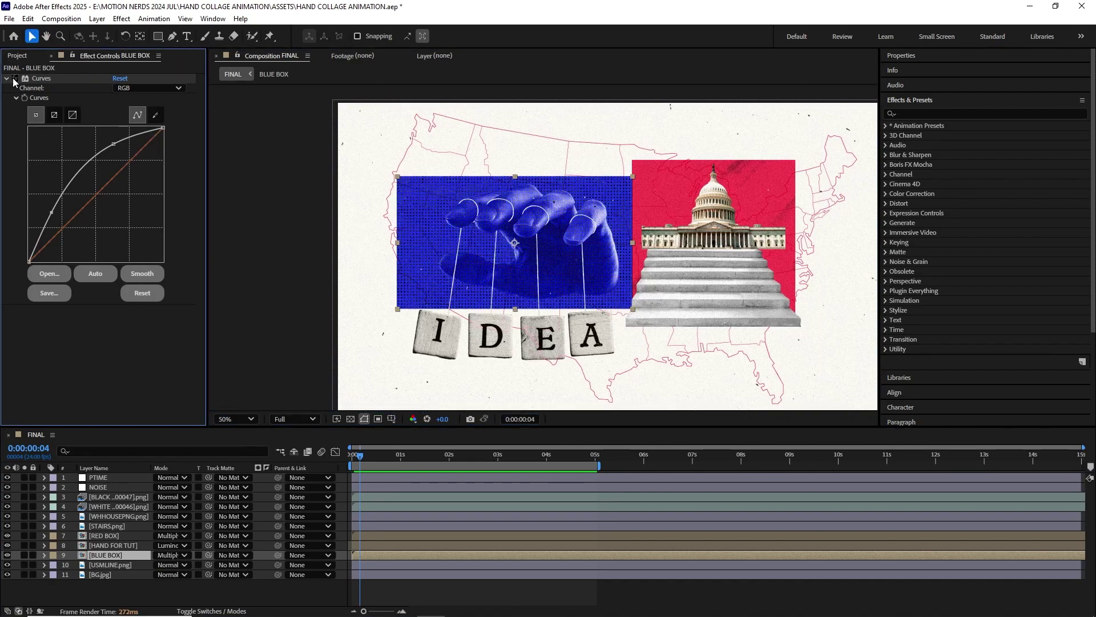
scroll(473, 184, "up", 2)
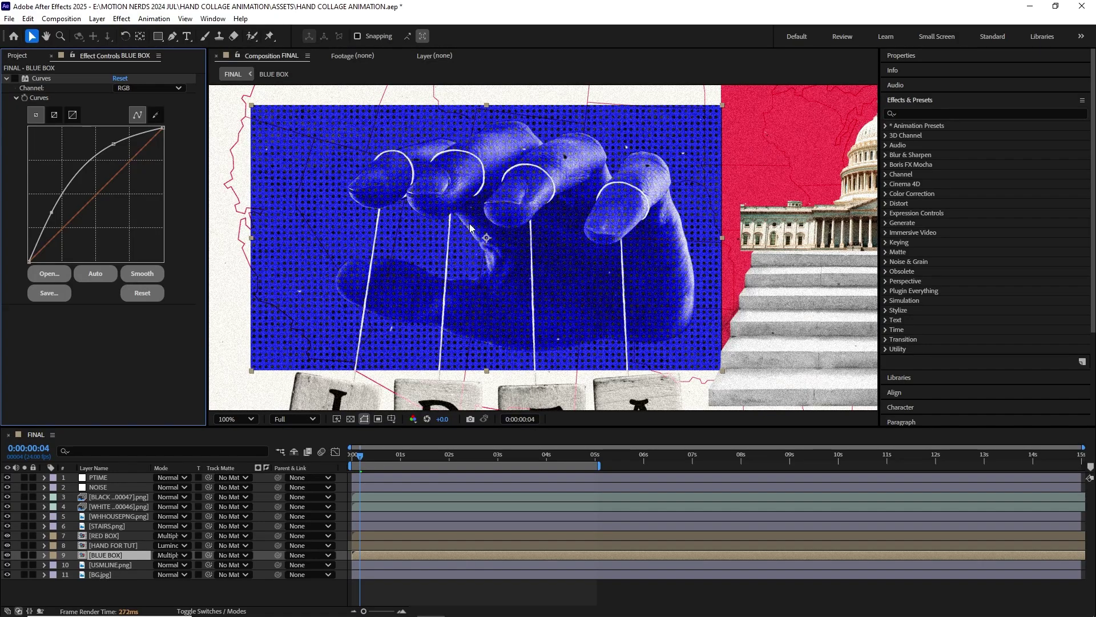
left_click(14, 78)
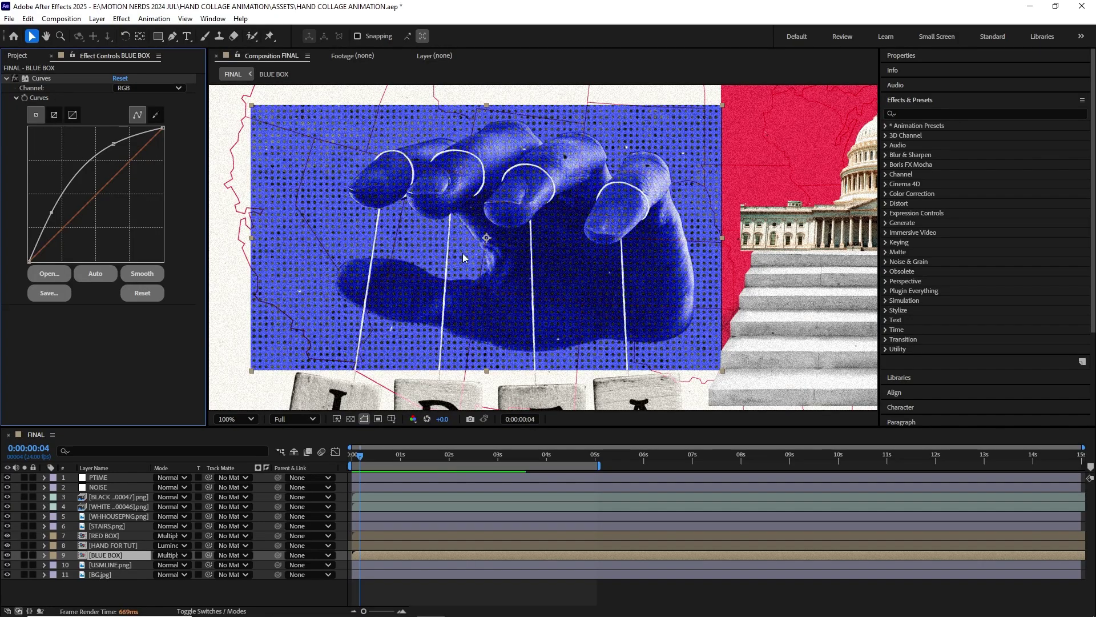
scroll(467, 246, "down", 2)
left_click_drag(512, 270, 474, 230)
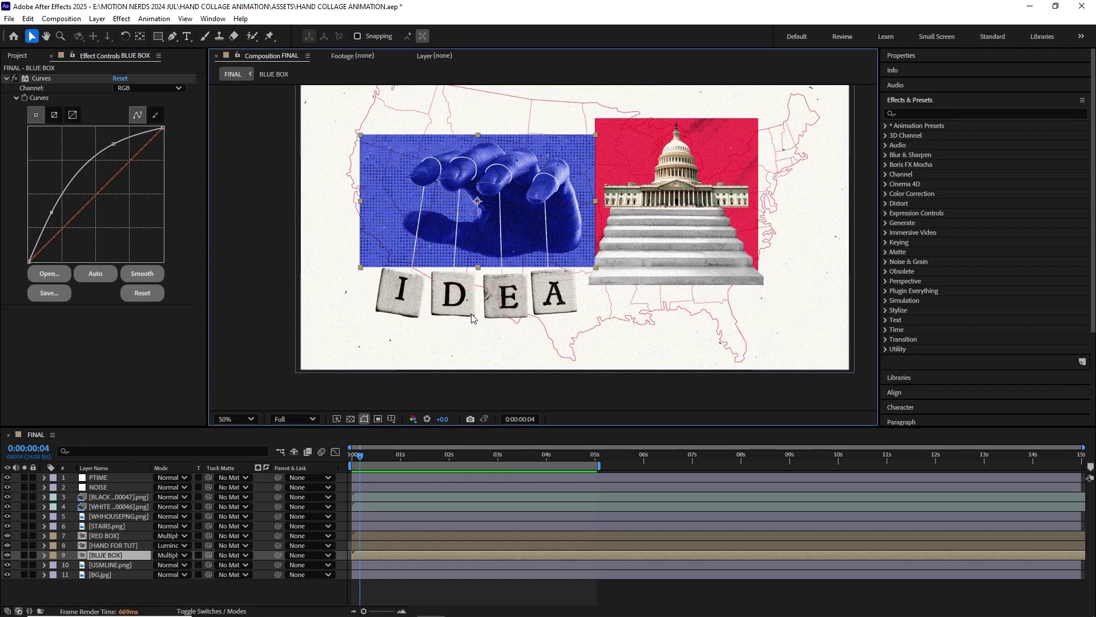
left_click_drag(484, 295, 491, 308)
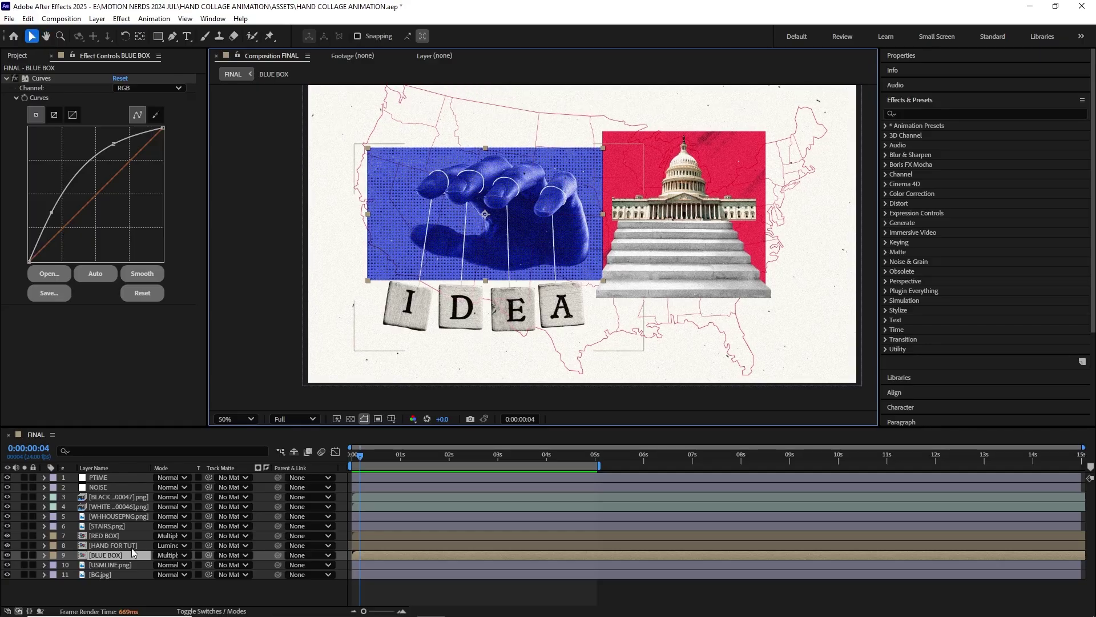
- Isolate the HAND FOR TUT layer and examine its puppeteer hand animation over time to 0:00:01:01
left_click(127, 547)
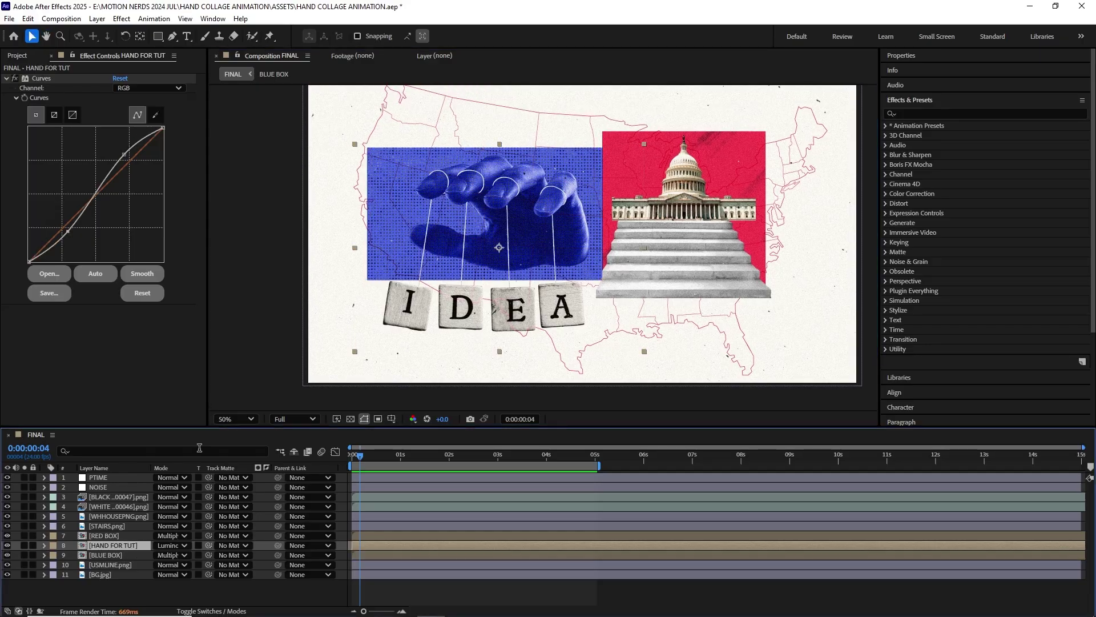
left_click(24, 546)
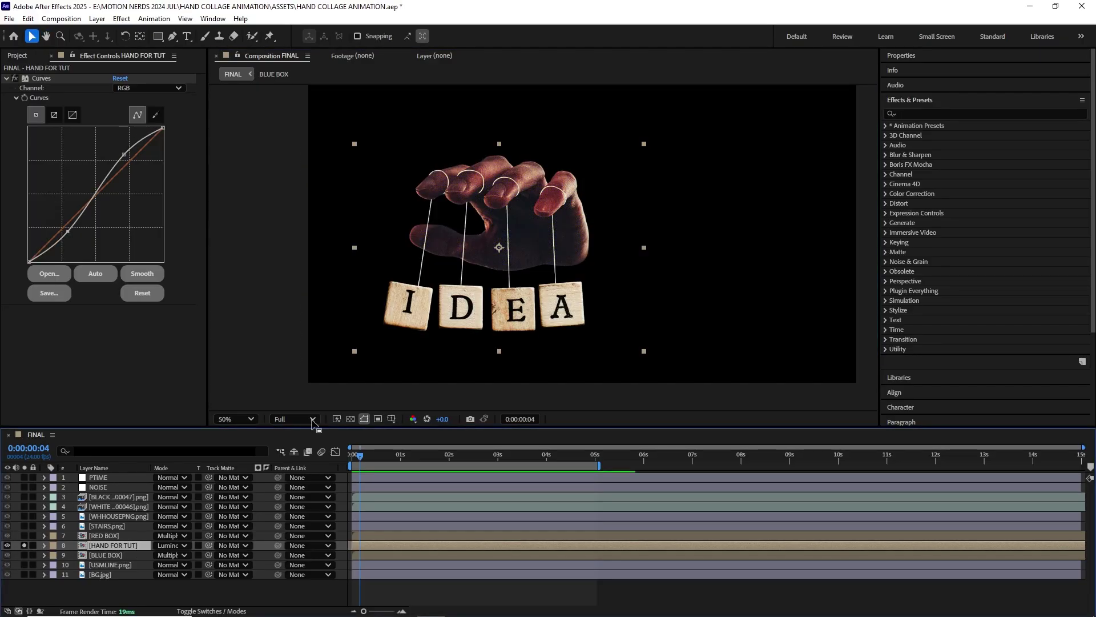
left_click(381, 455)
mouse_move(383, 454)
left_mouse_down()
mouse_move(455, 455)
mouse_move(360, 457)
mouse_move(415, 449)
mouse_move(403, 447)
left_mouse_up()
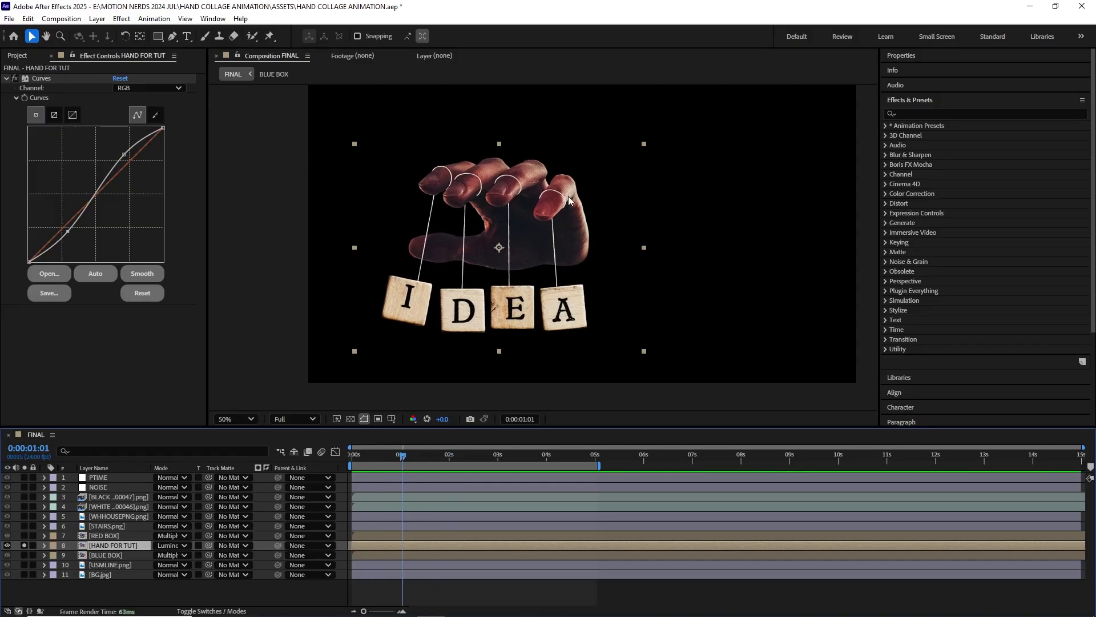
- Compare the isolated hand up close with and without its Curves effect, and show all layers again
left_click(15, 79)
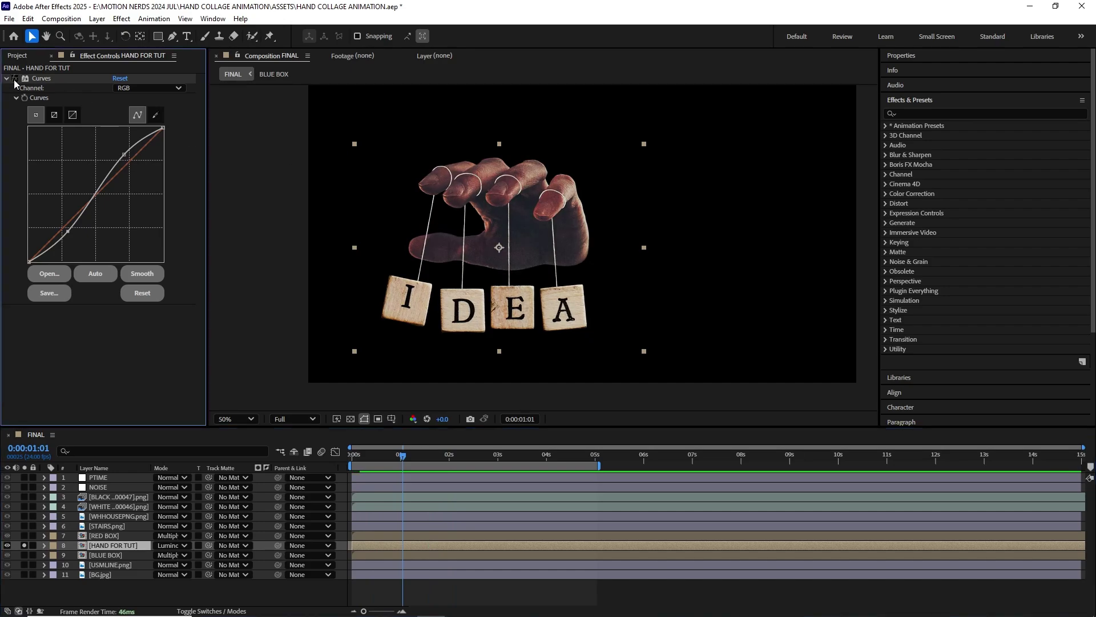
key("slash")
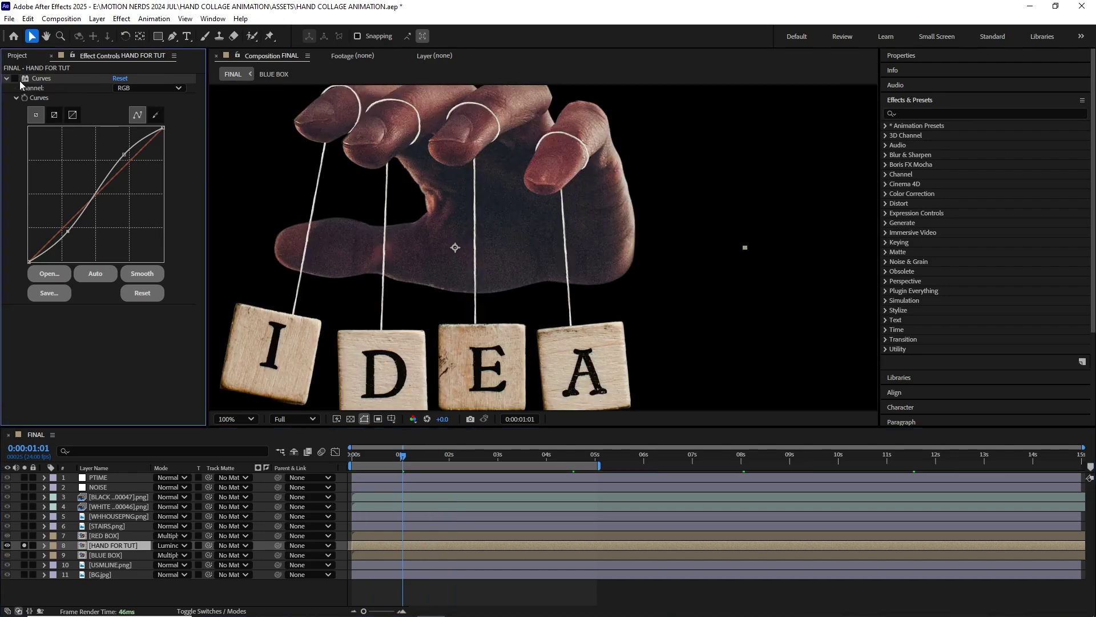
left_click(15, 79)
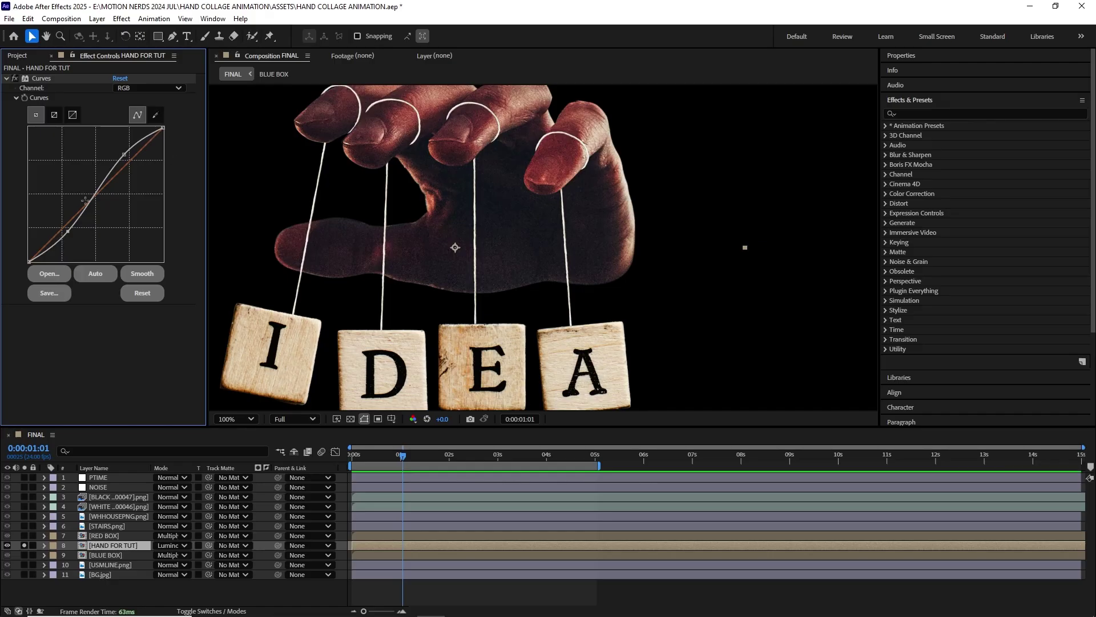
left_click_drag(409, 208, 453, 226)
left_click(15, 78)
left_click(15, 78)
scroll(413, 239, "down", 2)
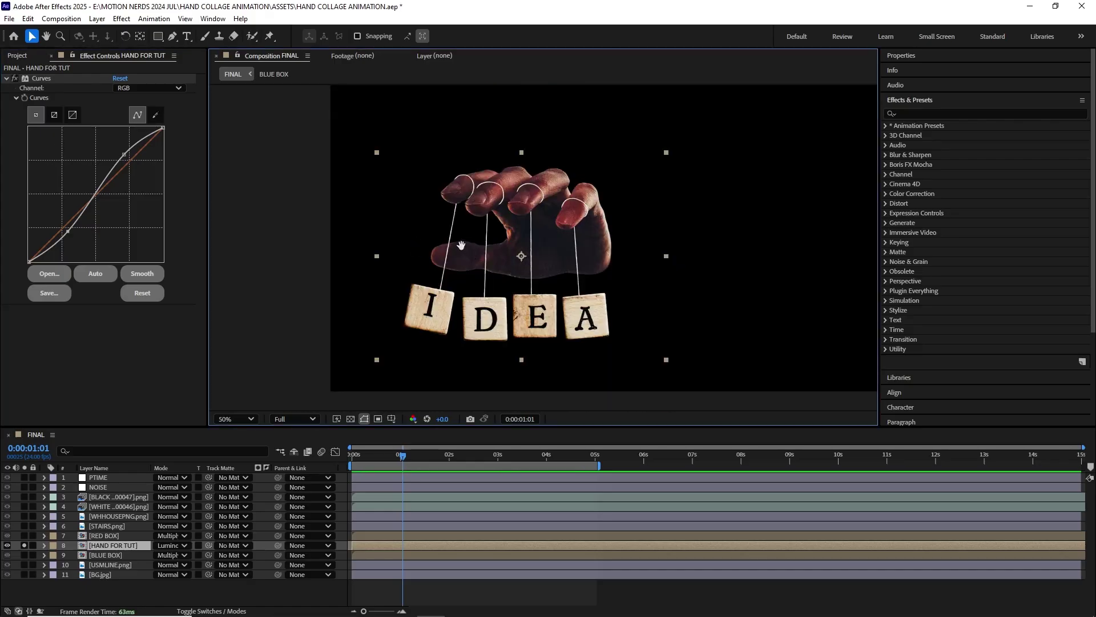
left_click(24, 546)
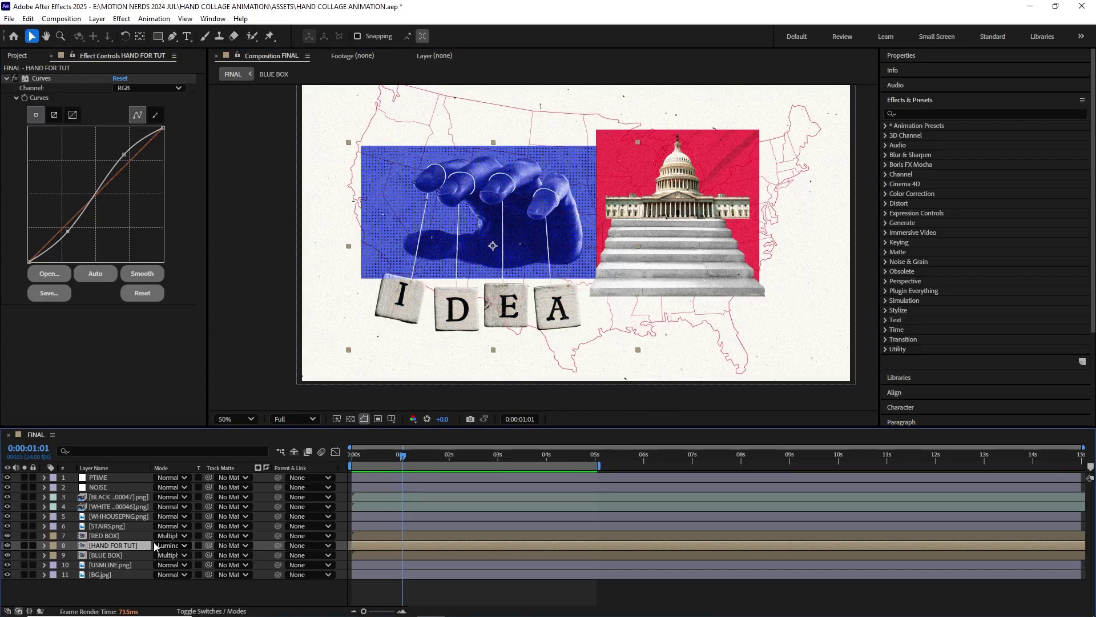
- Temporarily switch the HAND FOR TUT blending mode to Normal for comparison, and set it back to Luminosity
scroll(491, 345, "up", 2)
left_click_drag(491, 344, 511, 388)
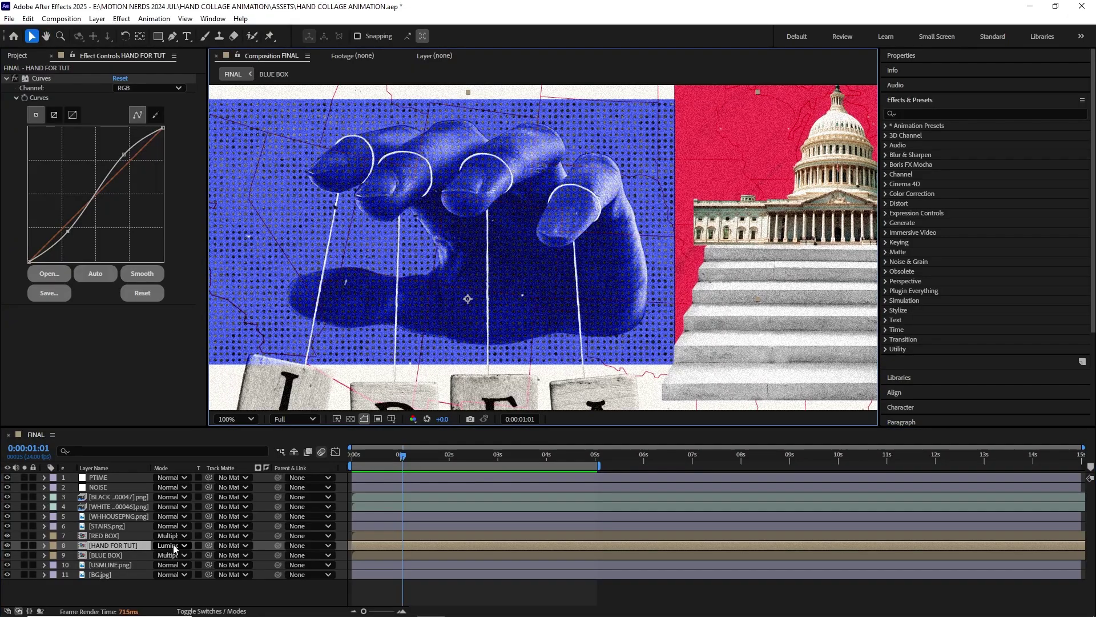
left_click(173, 546)
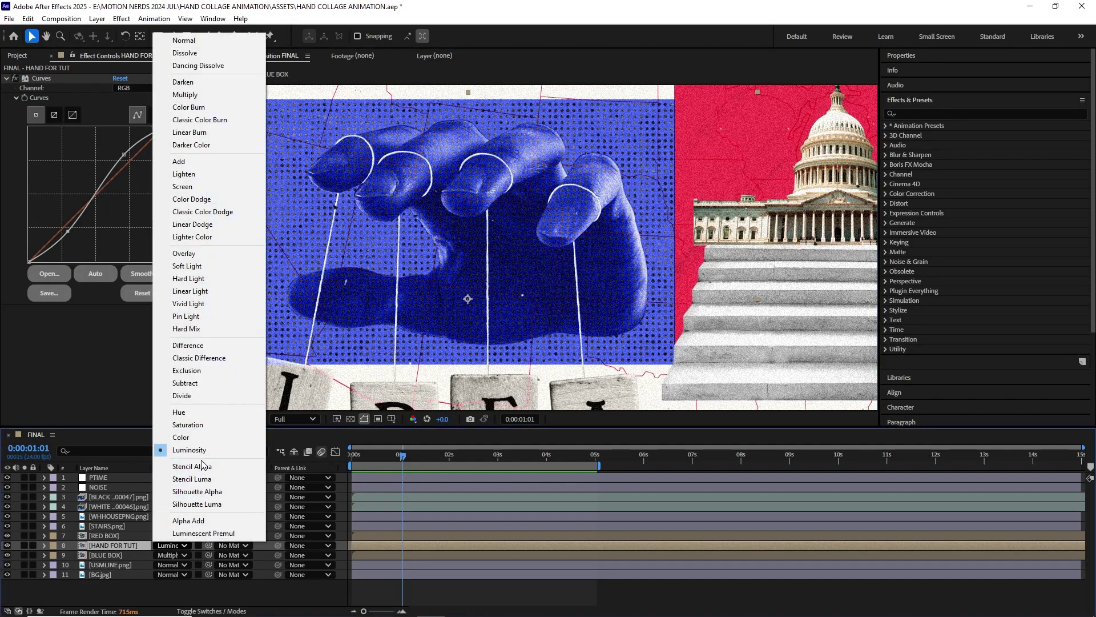
left_click(184, 41)
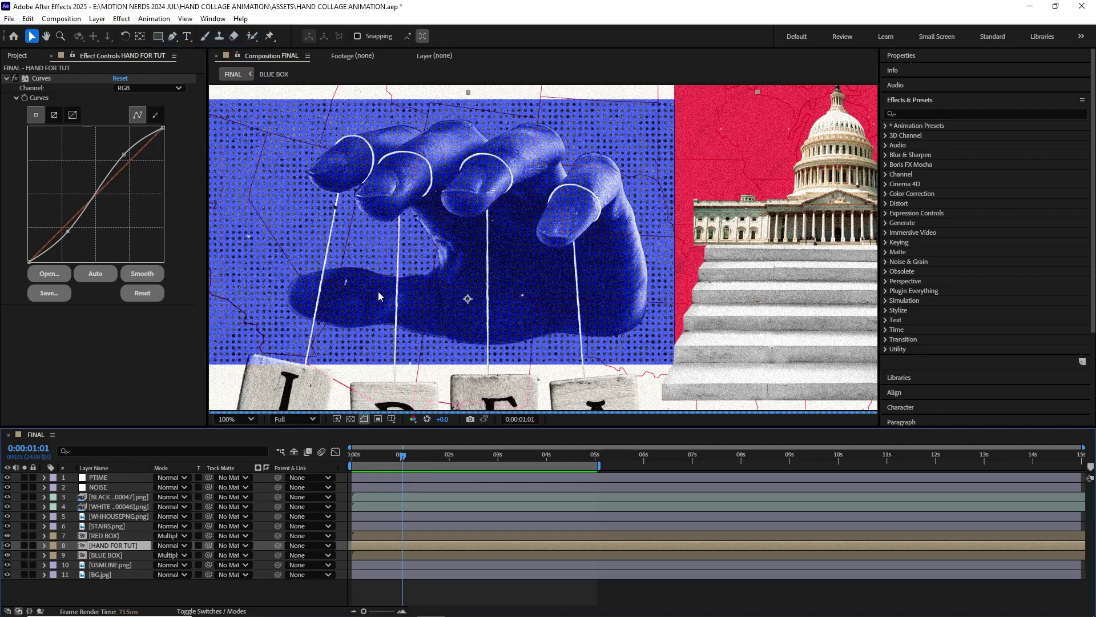
left_click(183, 545)
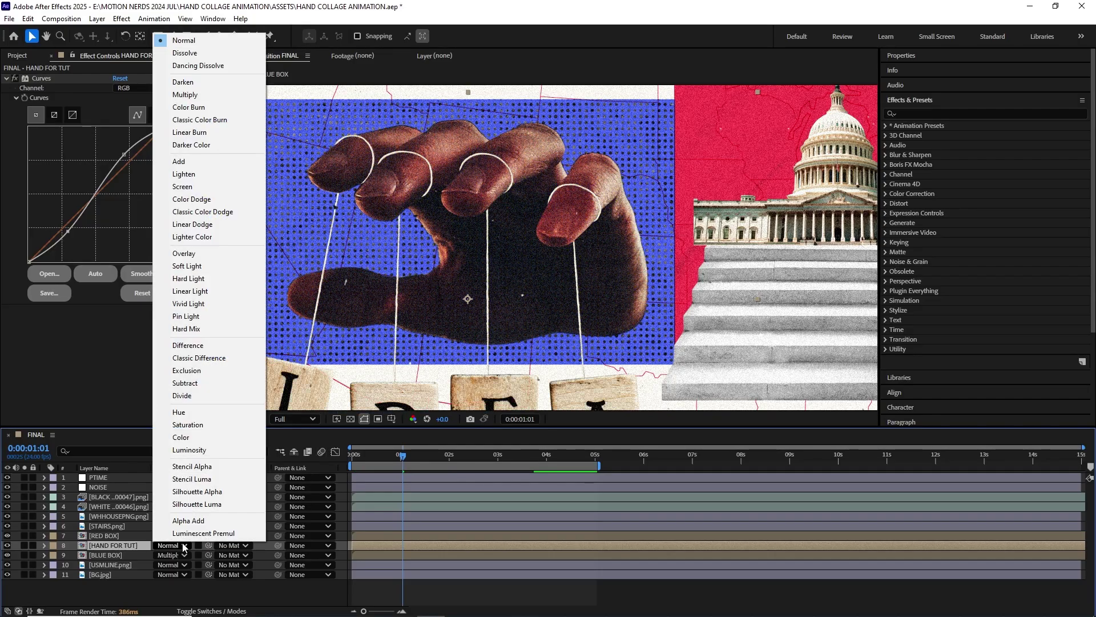
left_click(189, 449)
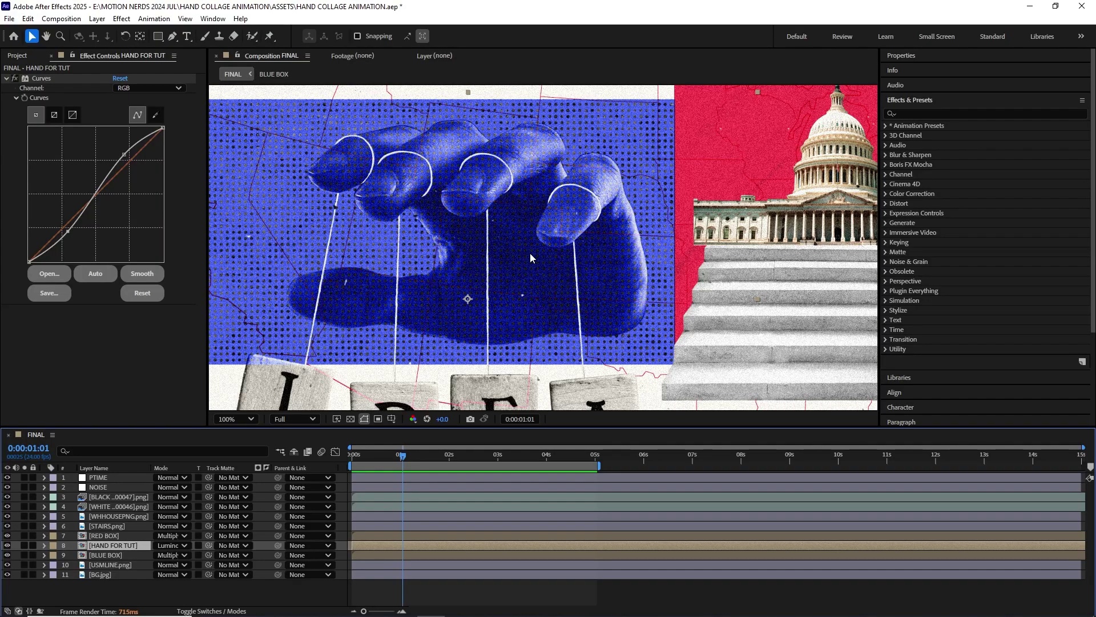
- Isolate the RED BOX layer and examine its streaked texture over time to 0:00:01:20
scroll(529, 257, "down", 1)
left_click_drag(591, 257, 472, 303)
scroll(518, 267, "up", 1)
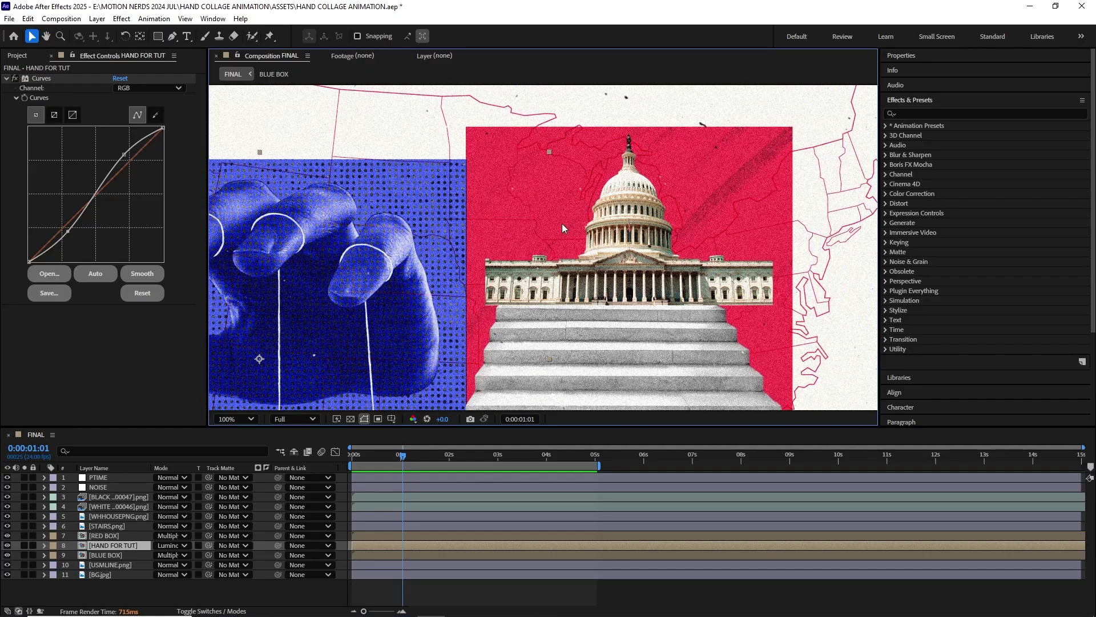
left_click(102, 536)
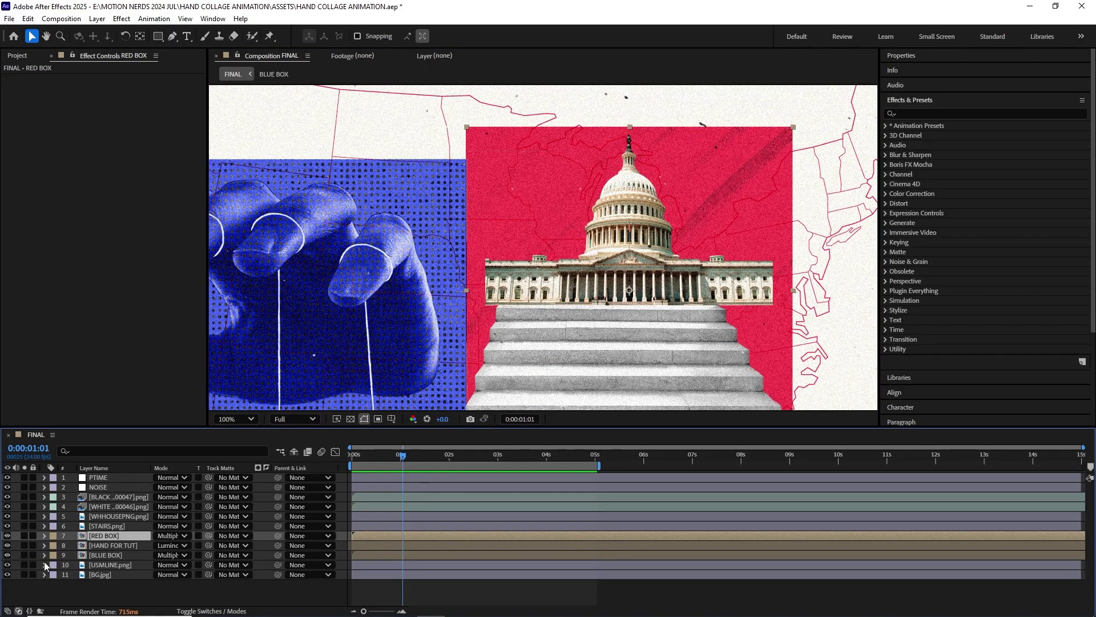
left_click(24, 536)
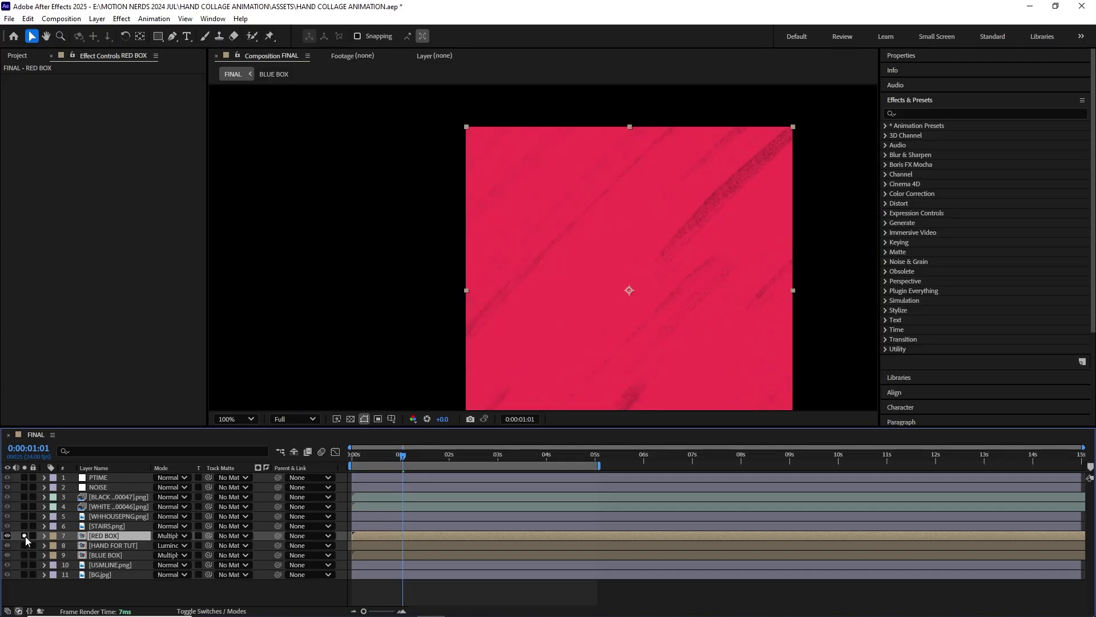
key("space")
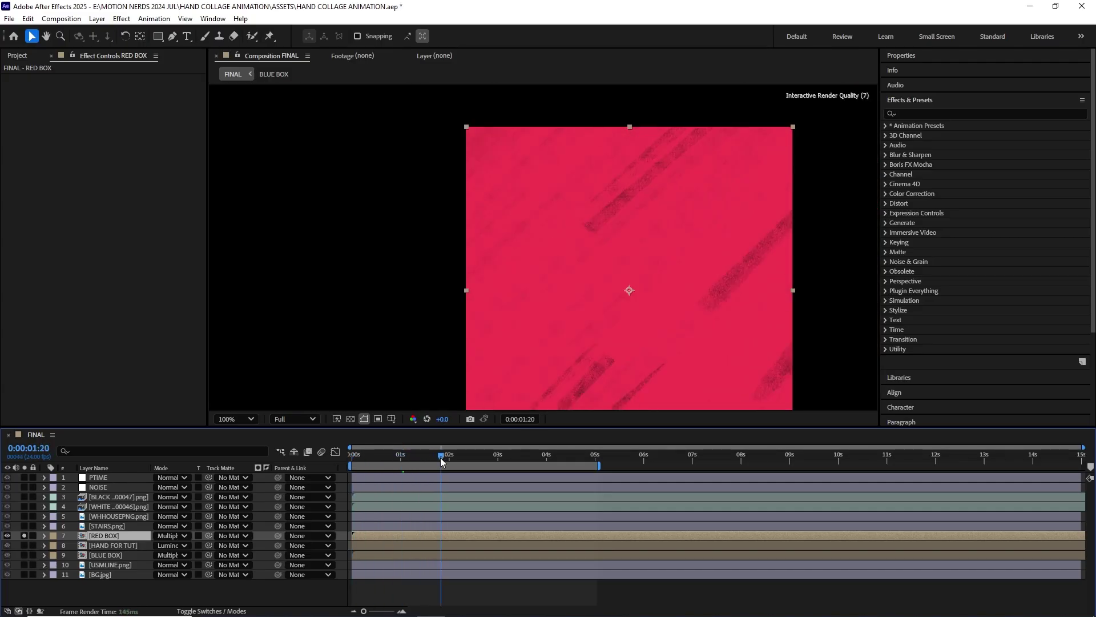
key("space")
- Open the RED BOX composition and isolate Red Solid 1 to examine the solid without the texture
double_click(105, 536)
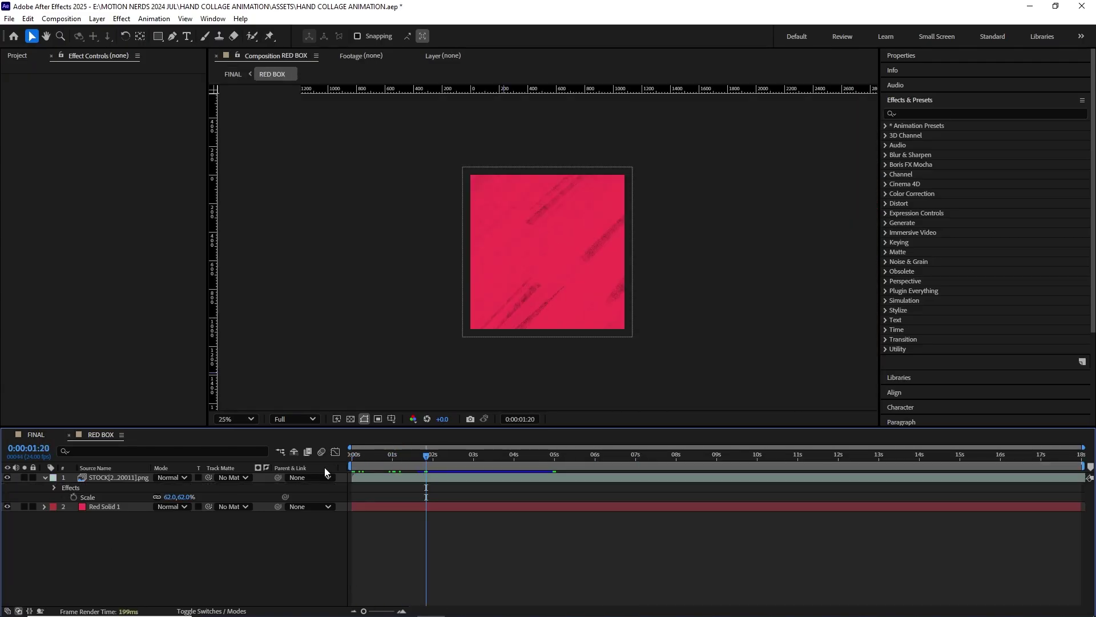
scroll(428, 383, "up", 2)
left_click(121, 506)
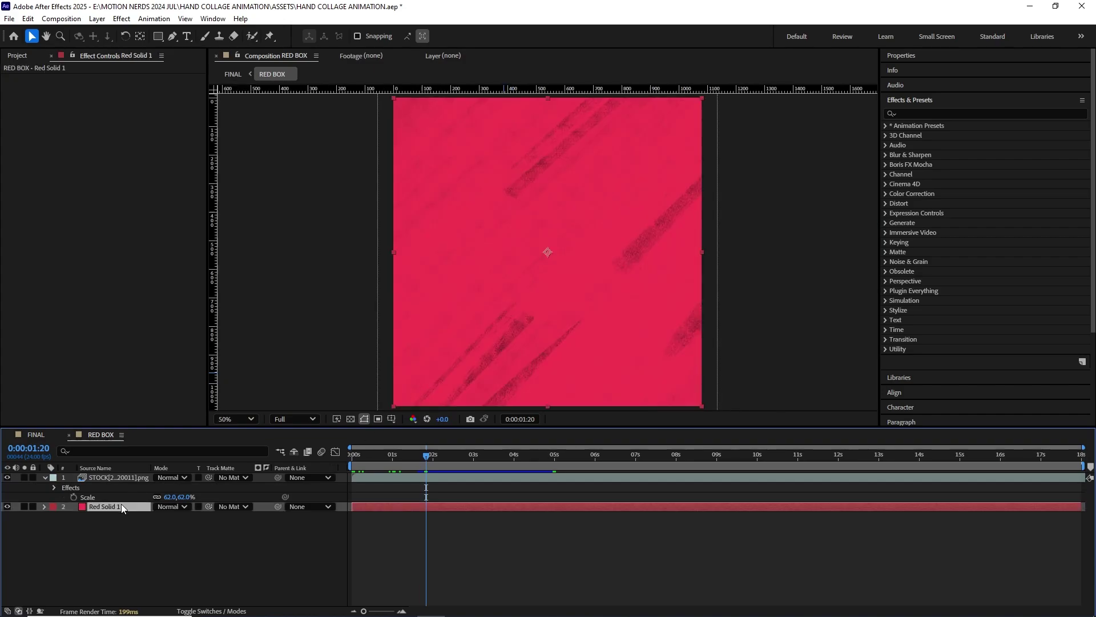
left_click(23, 506)
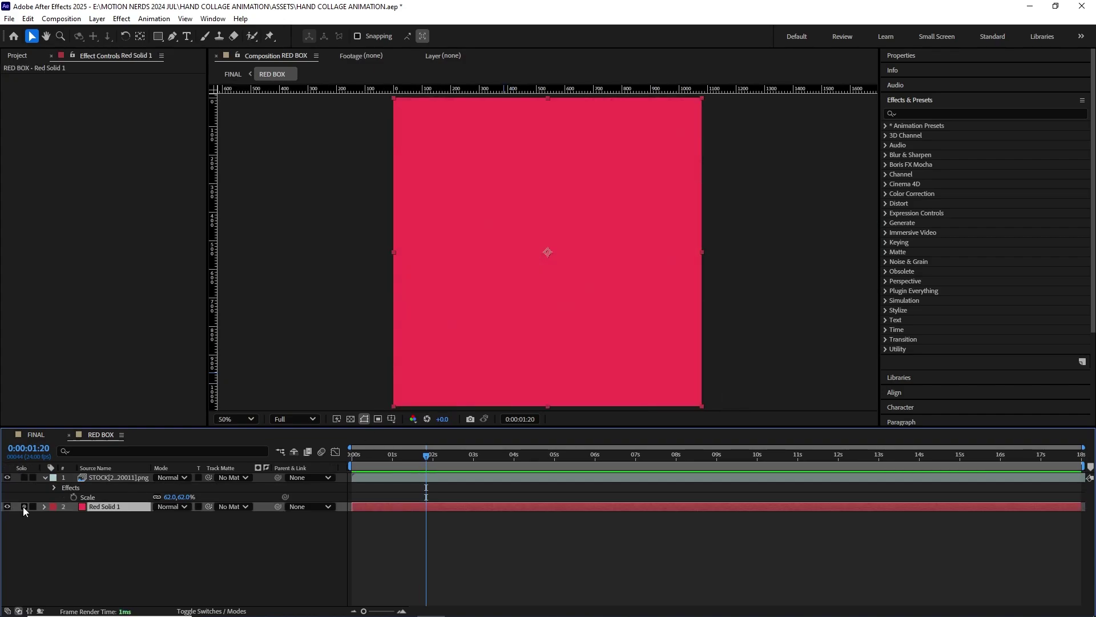
- Show both RED BOX layers again and examine the STOCK texture over the red solid up to 0:00:03:20
left_click(23, 506)
left_click(123, 478)
scroll(556, 258, "down", 2)
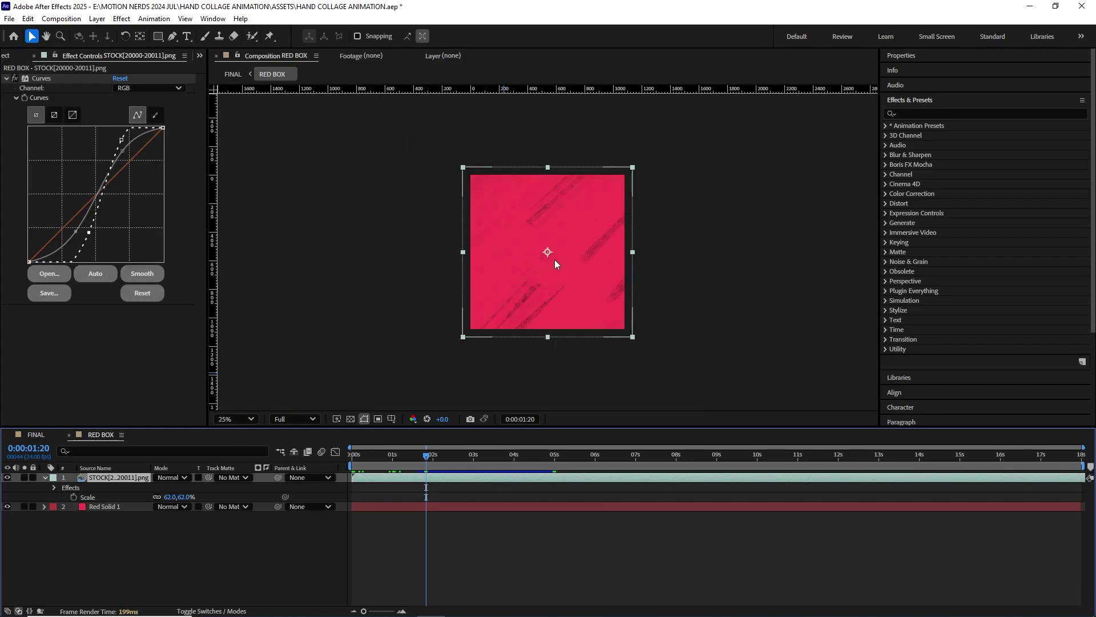
left_click_drag(556, 258, 509, 281)
scroll(536, 276, "up", 2)
key("space")
left_click_drag(389, 456, 508, 450)
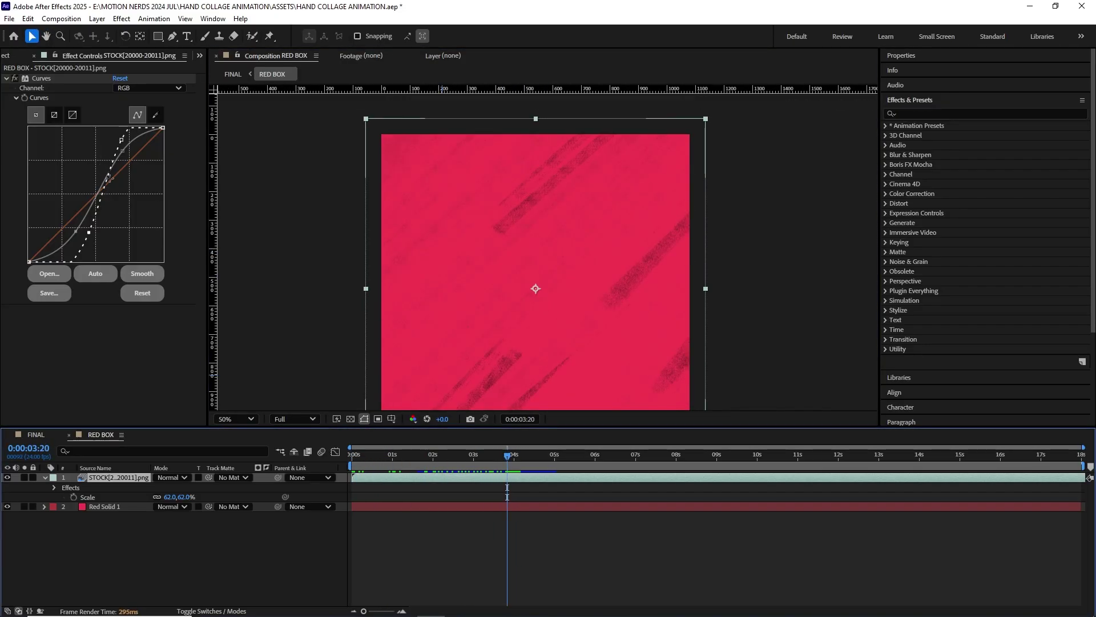
- Compare the red box texture with and without its Curves effect, and return to the FINAL composition with all layers shown
left_click(15, 80)
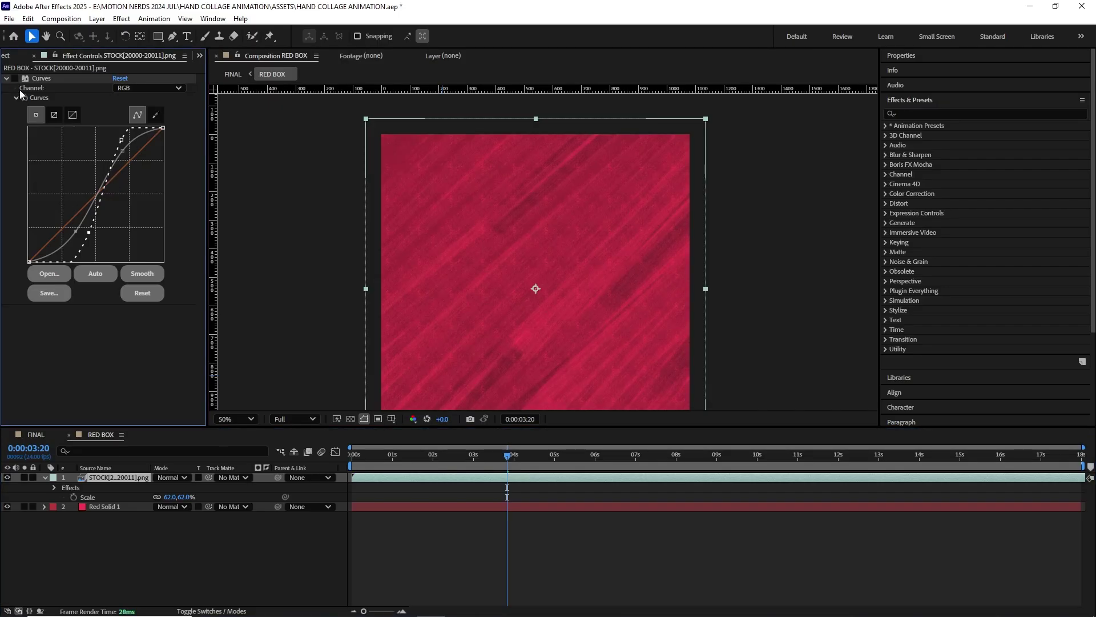
left_click(18, 80)
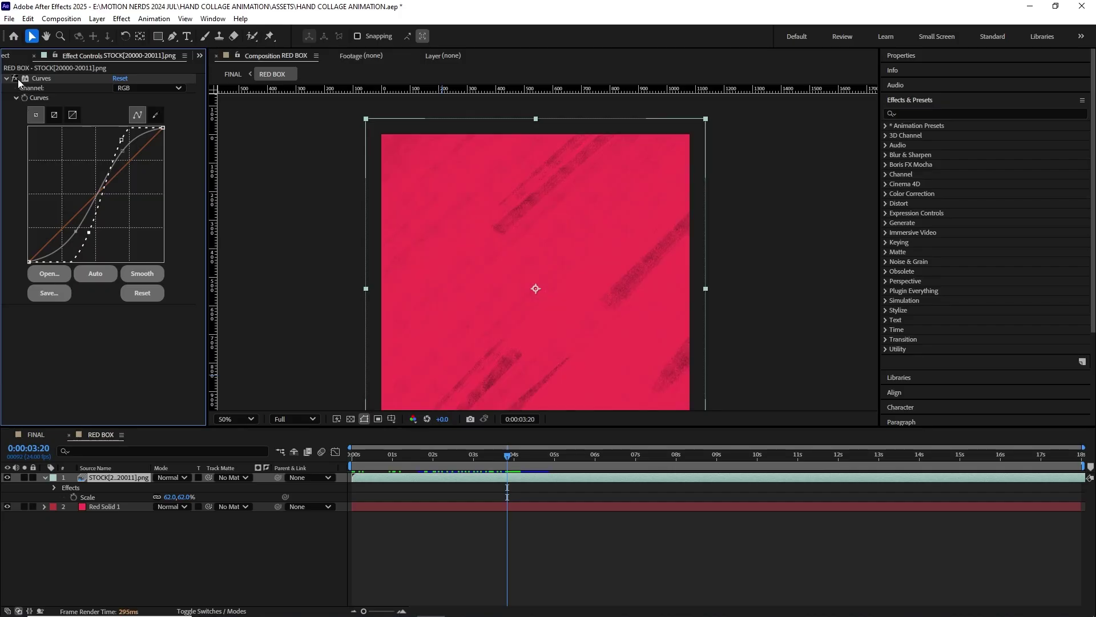
mouse_move(497, 455)
left_mouse_down()
mouse_move(423, 457)
mouse_move(500, 455)
left_mouse_up()
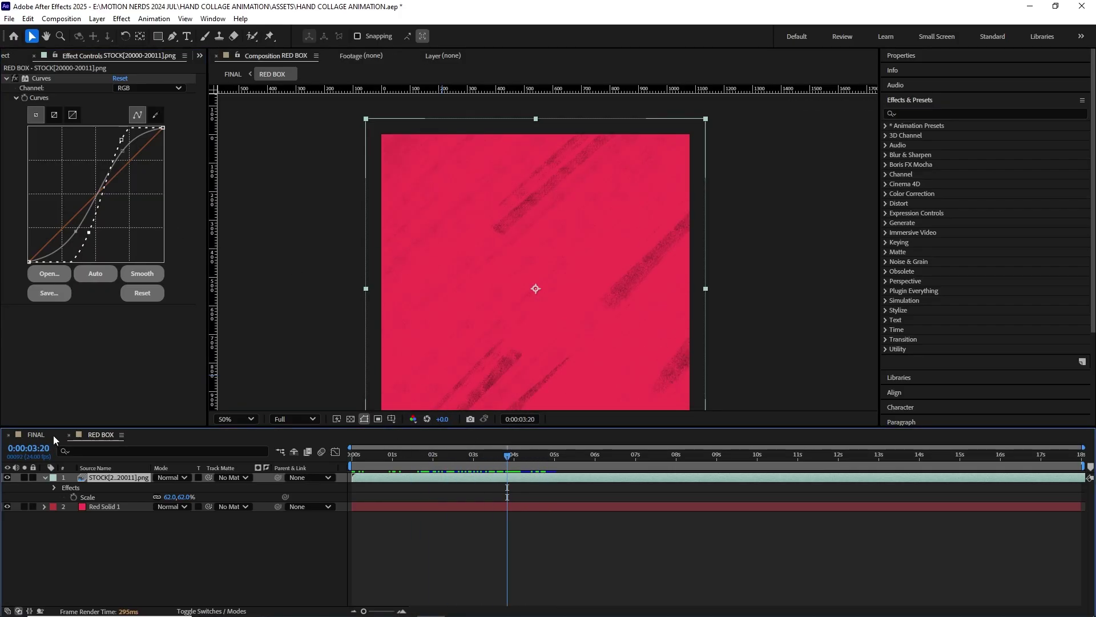
left_click(34, 436)
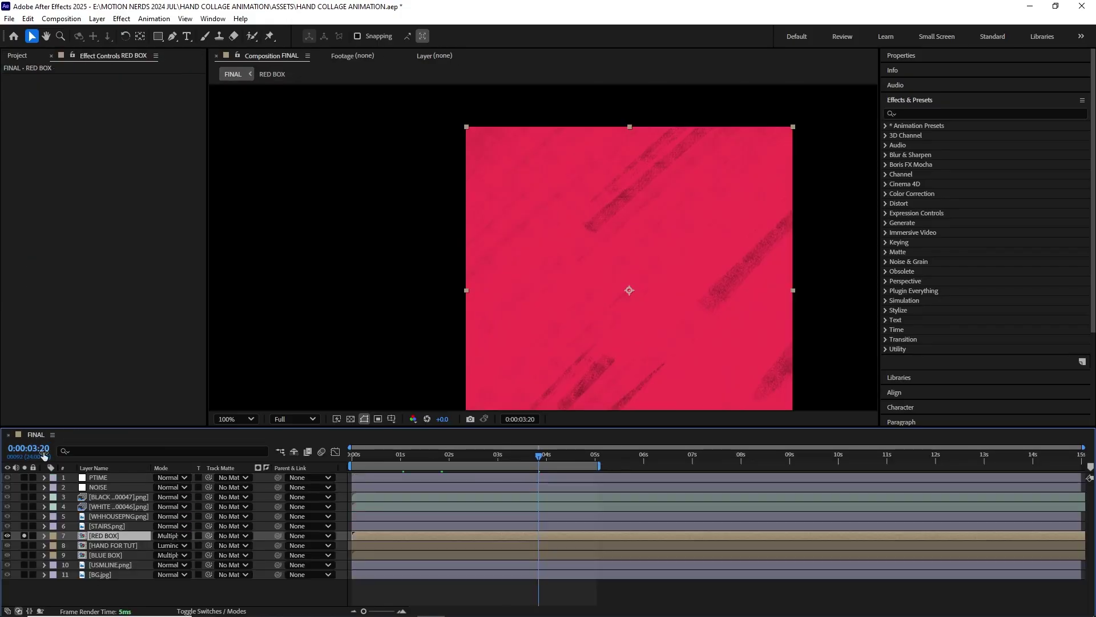
left_click(24, 535)
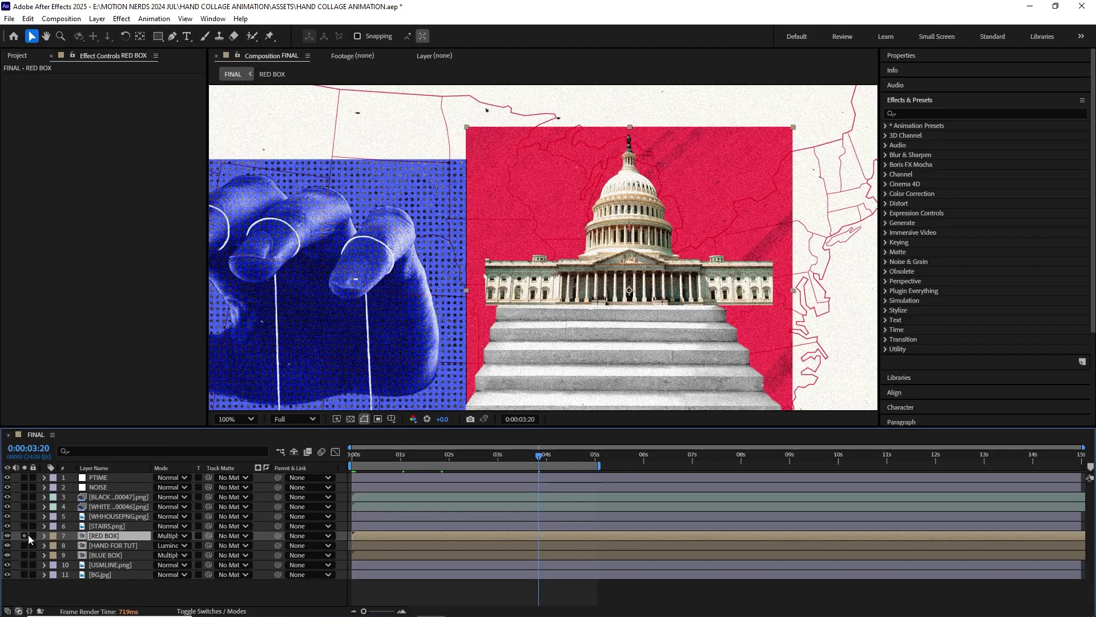
- Check the STAIRS.png layer's place in the collage by hiding and showing it, and isolate it for a closer look
left_click(102, 526)
left_click_drag(544, 365, 506, 320)
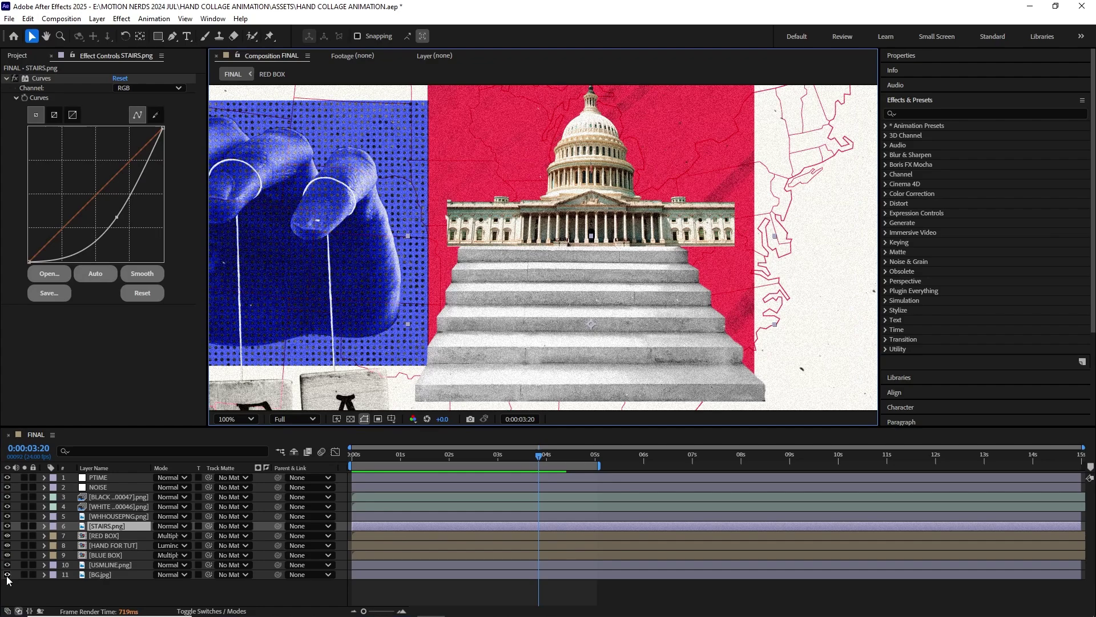
left_click(7, 526)
left_click(7, 526)
left_click(24, 526)
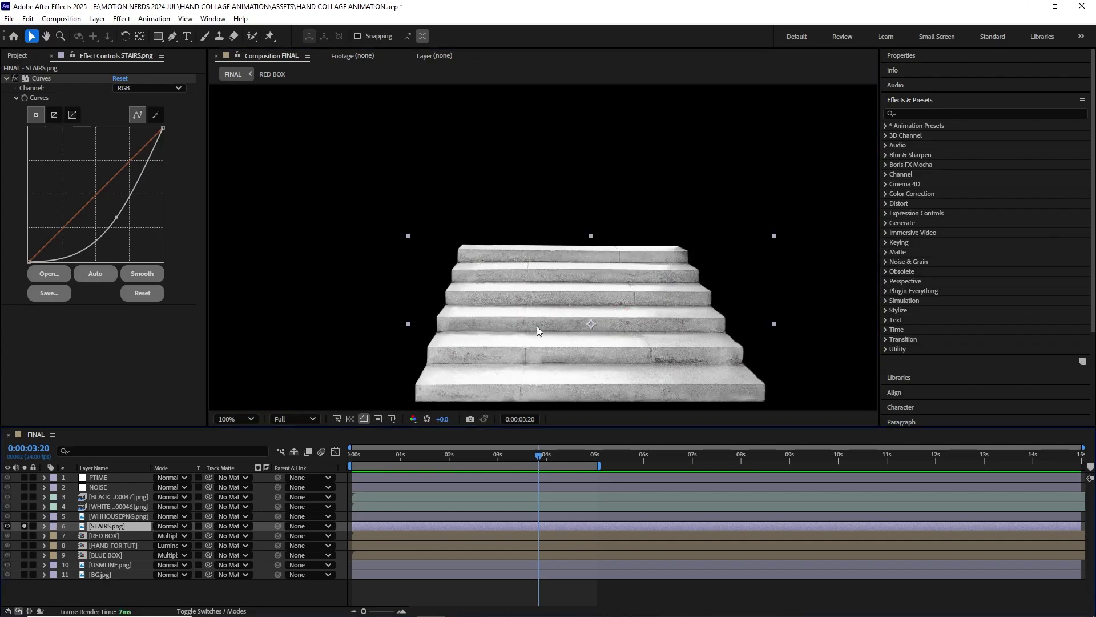
scroll(539, 322, "down", 1)
left_click_drag(575, 316, 531, 308)
scroll(559, 317, "up", 1)
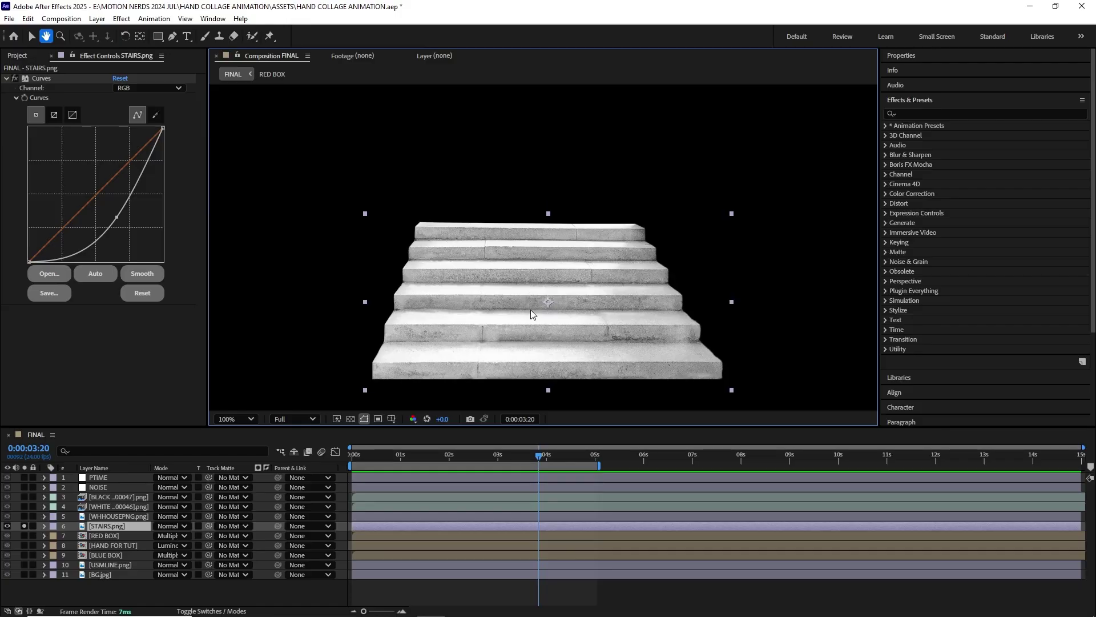
- Compare the isolated stairs with and without their Curves effect, and show all layers again
left_click(15, 78)
left_click(14, 79)
left_click(15, 78)
left_click(15, 79)
left_click(25, 526)
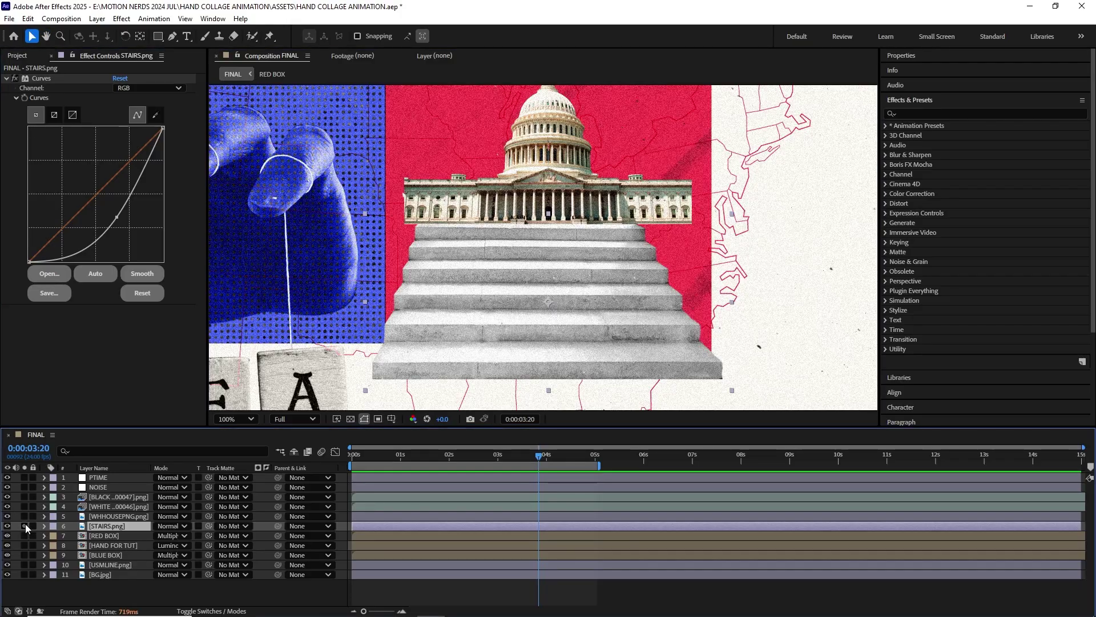
- Isolate the WHHOUSEPNG.png building layer, compare it with and without its Curves effect, and show all layers again
left_click(100, 517)
key("space")
left_click_drag(493, 279, 494, 310)
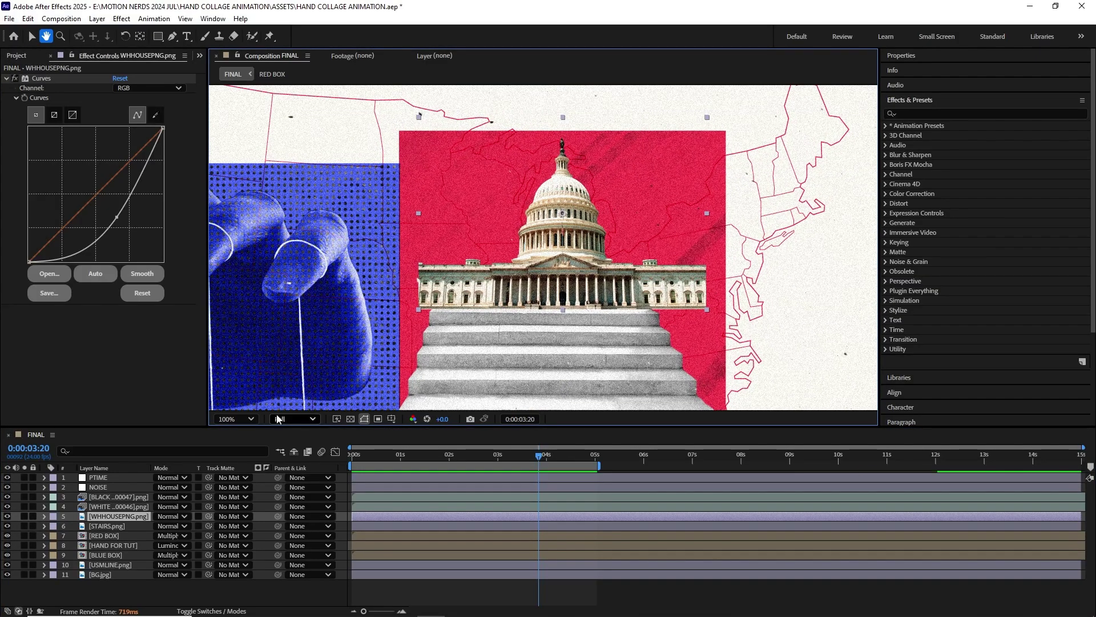
left_click(25, 517)
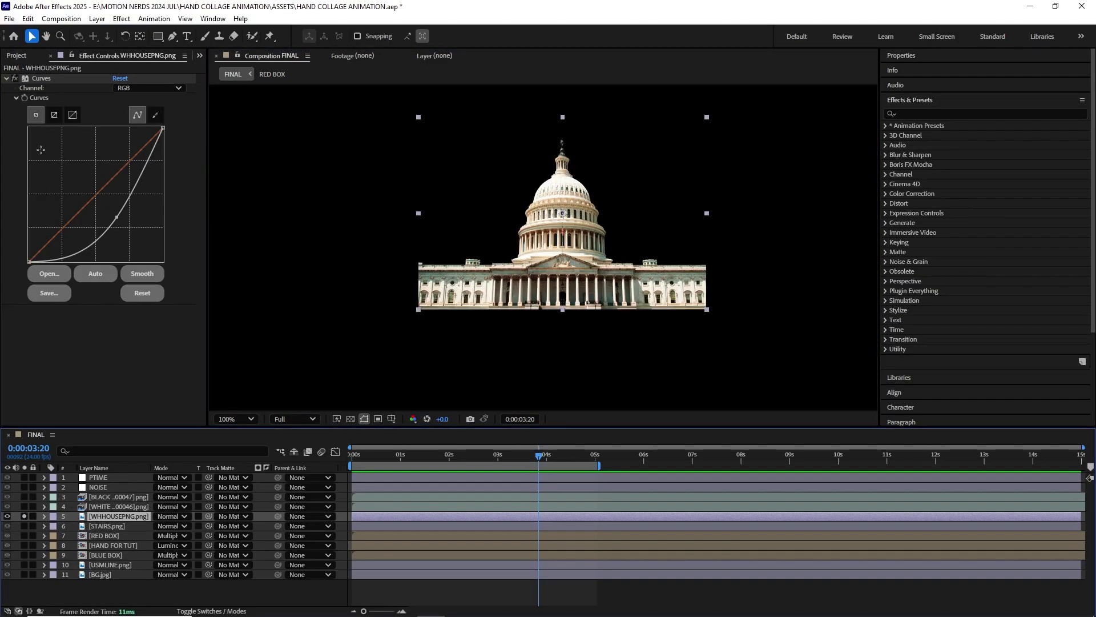
left_click(16, 78)
left_click(16, 79)
left_click(25, 516)
- Review the whole collage over time to 0:00:02:22
scroll(440, 301, "down", 1)
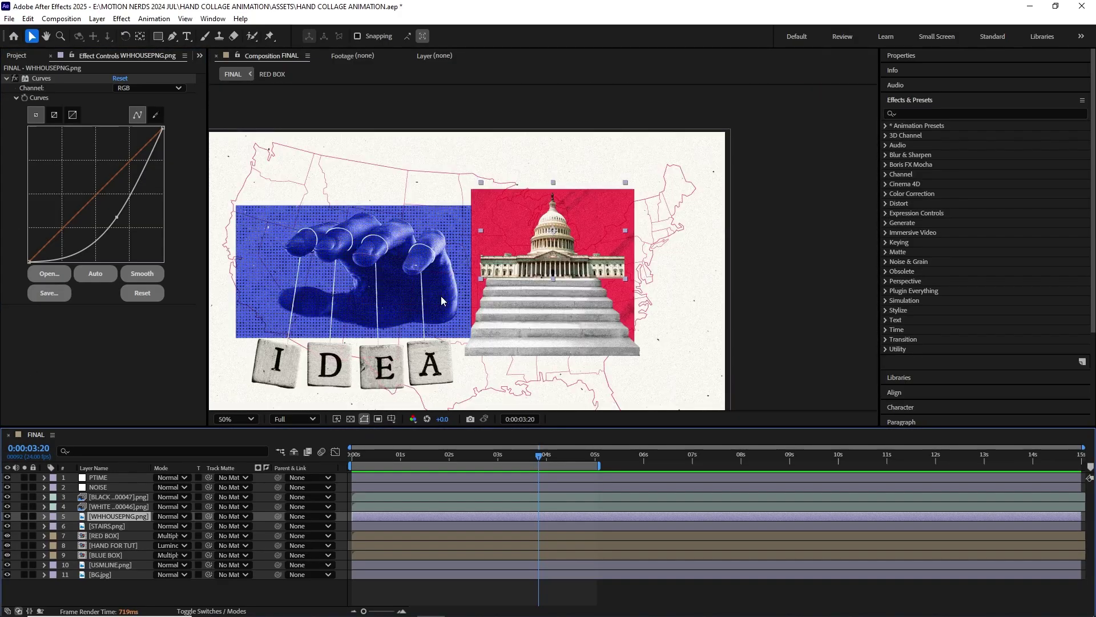
left_click_drag(453, 323, 509, 308)
key("v")
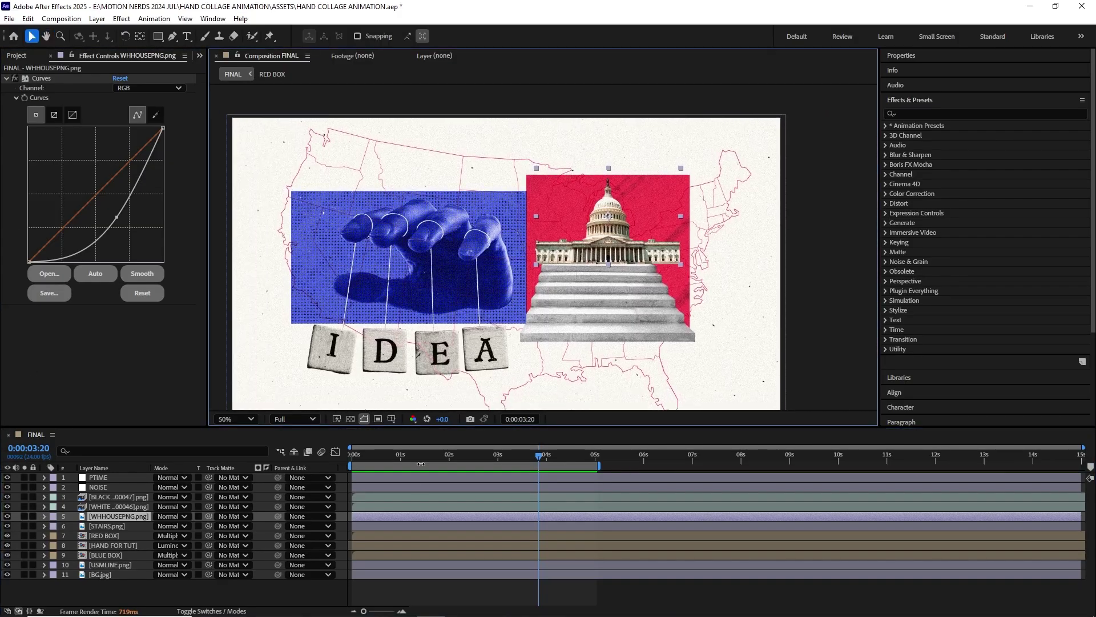
left_click_drag(421, 456, 492, 452)
scroll(502, 351, "up", 2)
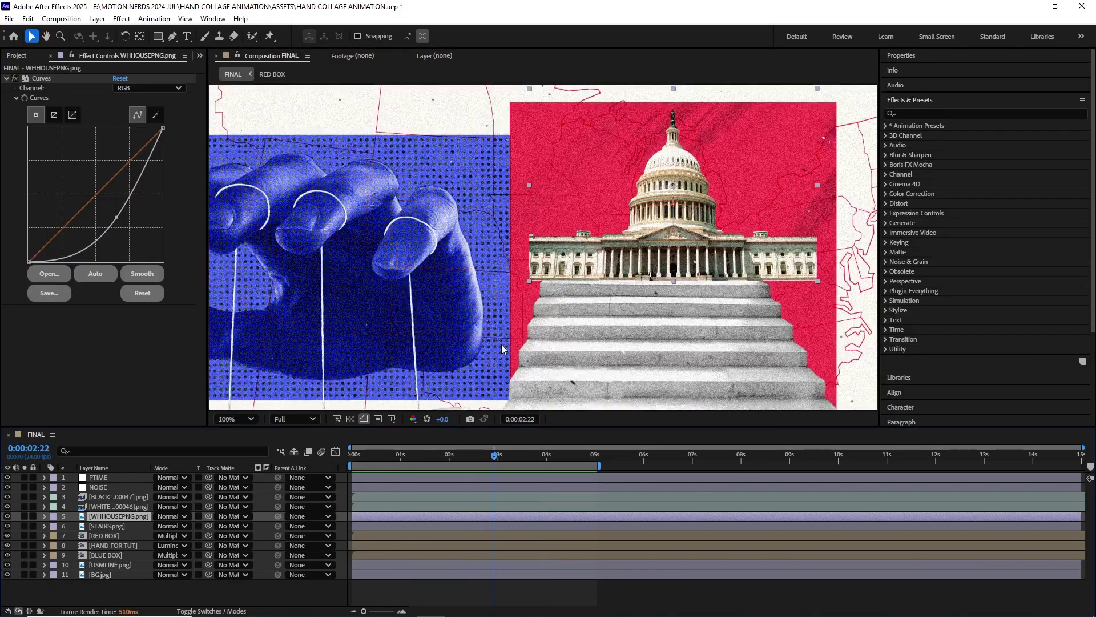
- Select the WHITE DOTTS layer and examine its specks up close over the hand and blue box
left_click(135, 506)
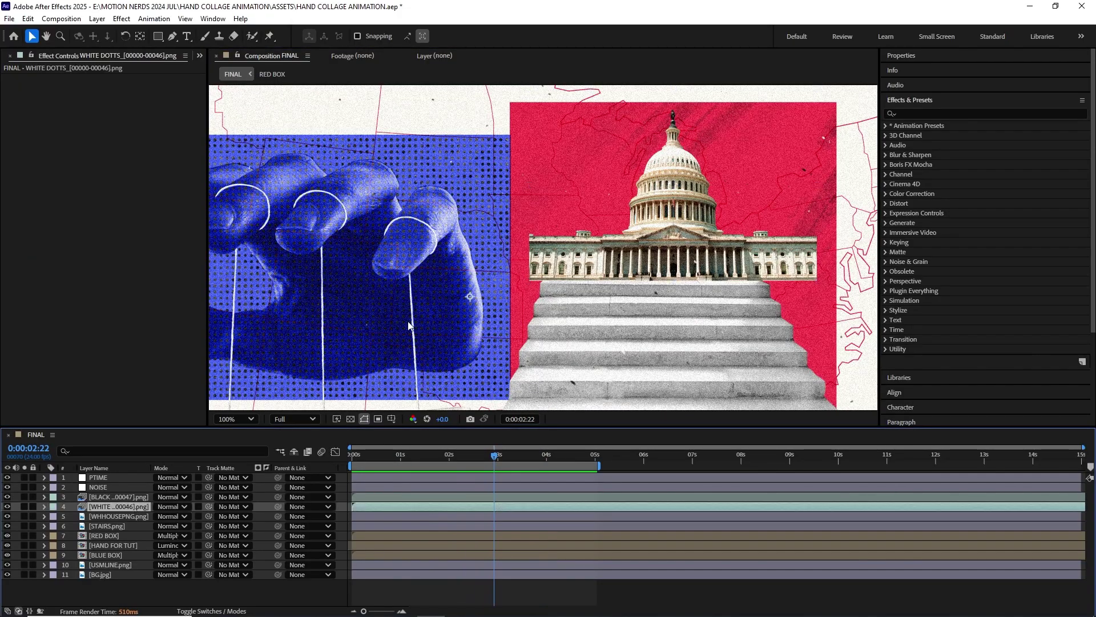
key("h")
left_click_drag(419, 298, 598, 339)
left_click_drag(422, 350, 469, 279)
key("v")
scroll(399, 320, "up", 1)
key("h")
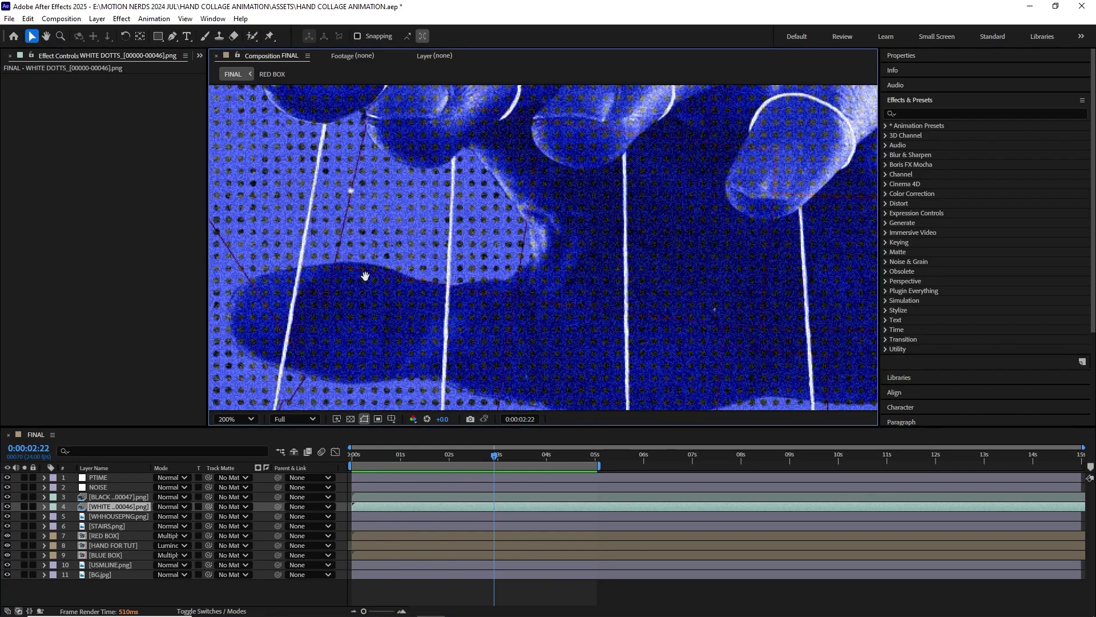
left_click_drag(365, 276, 472, 329)
key("v")
scroll(474, 266, "down", 4)
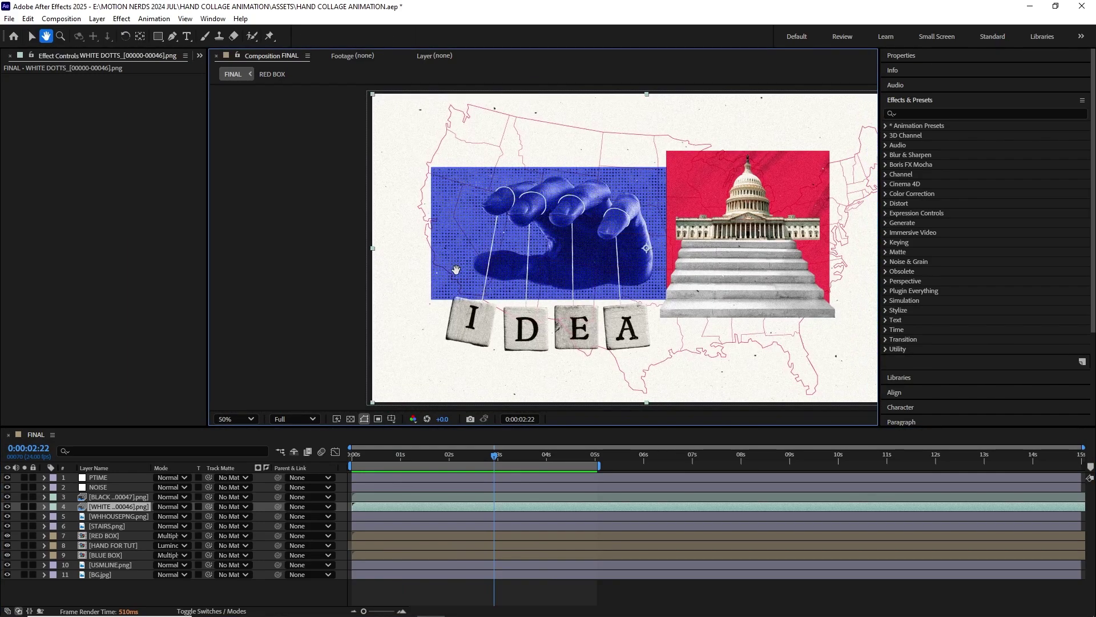
- Isolate the WHITE DOTTS layer, examine its specks over time to 0:00:02:14, and show all layers again
left_click(24, 506)
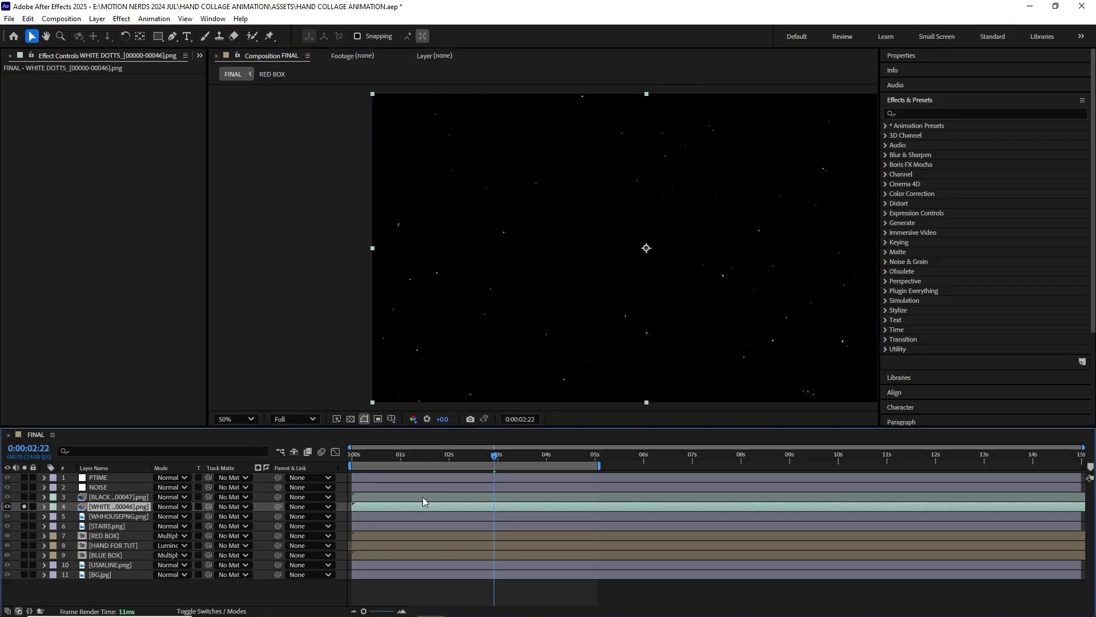
mouse_move(471, 453)
left_mouse_down()
mouse_move(363, 455)
mouse_move(528, 469)
mouse_move(580, 462)
mouse_move(402, 462)
mouse_move(453, 464)
left_mouse_up()
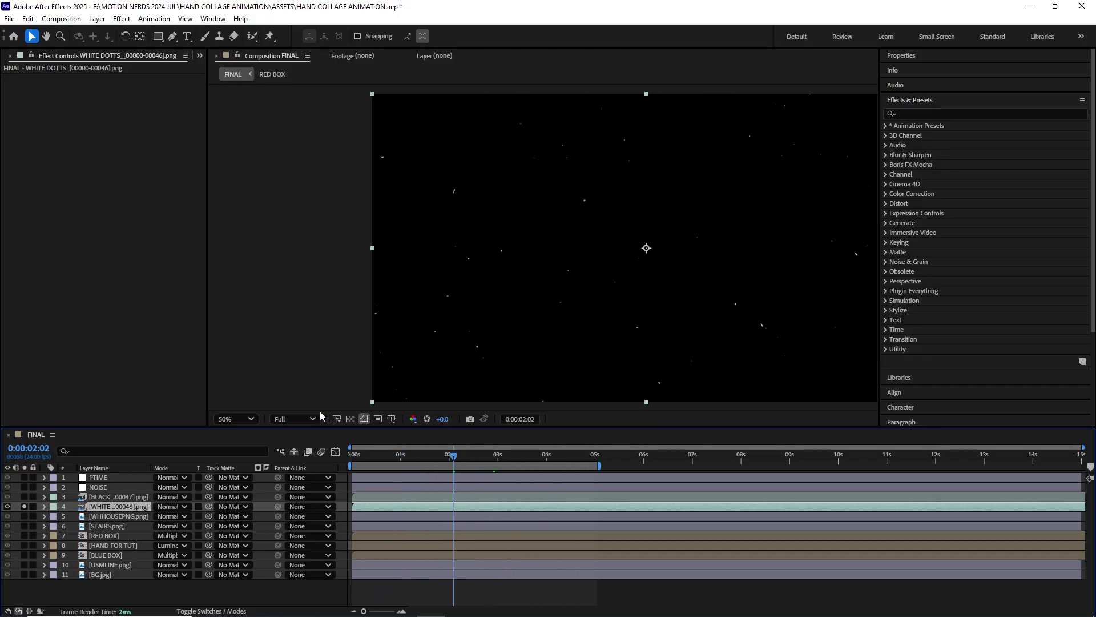
left_click(351, 419)
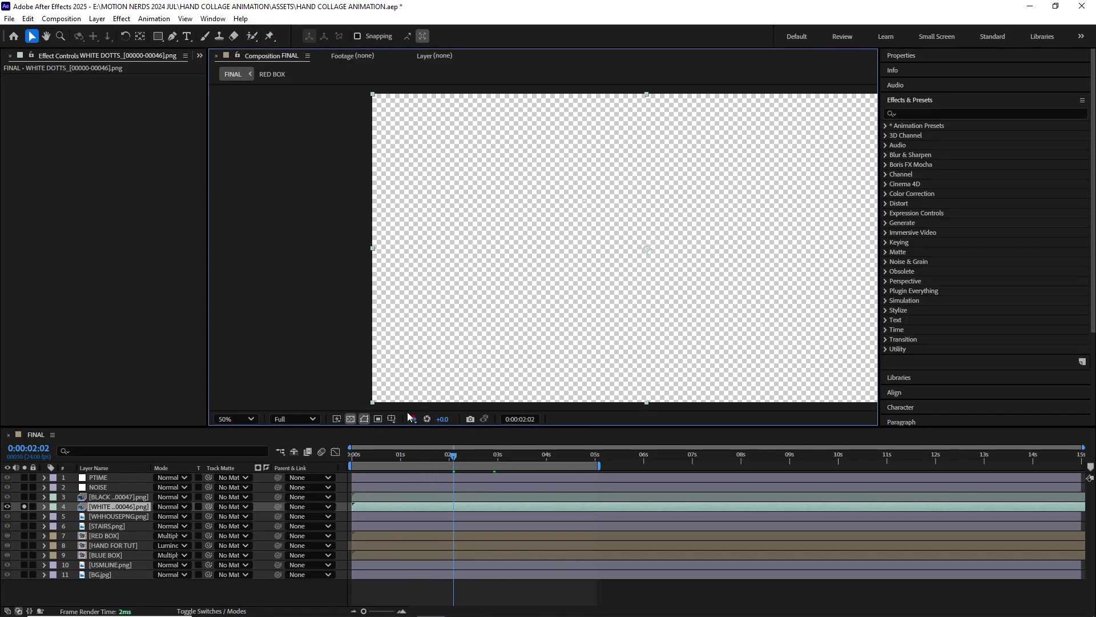
left_click(350, 419)
mouse_move(456, 461)
left_mouse_down()
mouse_move(532, 460)
mouse_move(478, 460)
left_mouse_up()
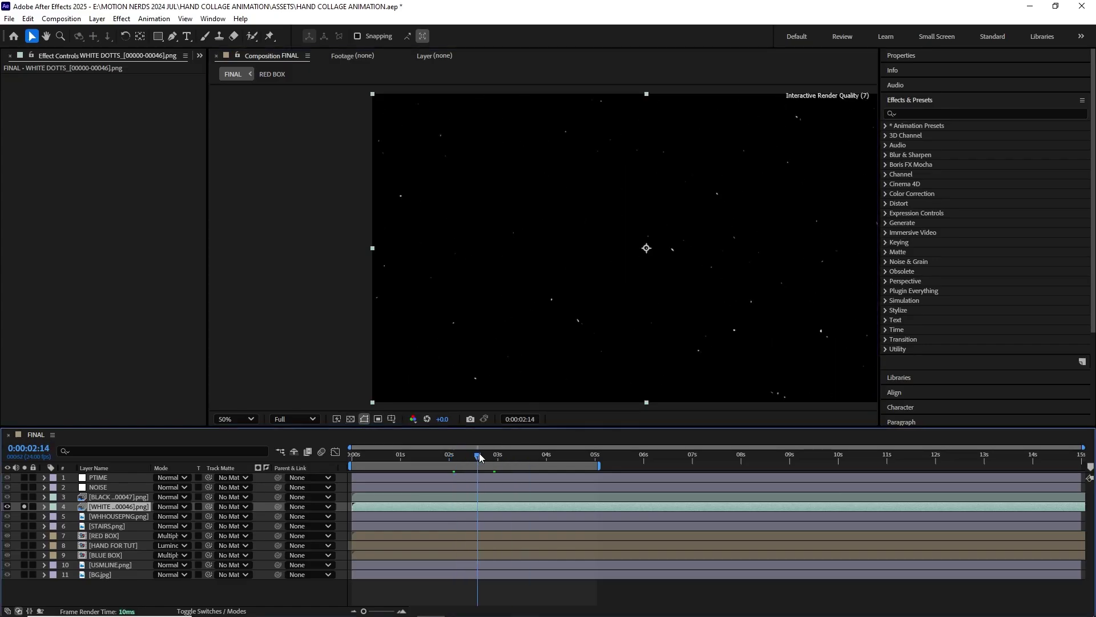
left_click(24, 507)
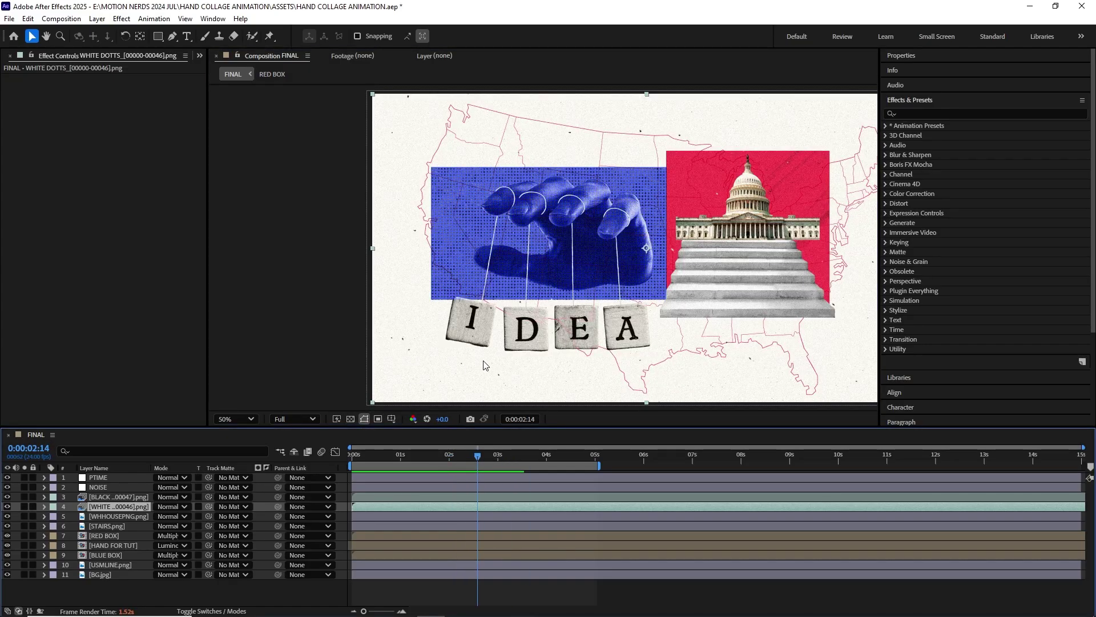
- Isolate the BLACK DOTS layer on the transparency grid and examine its specks up close to 0:00:03:08
left_click(114, 497)
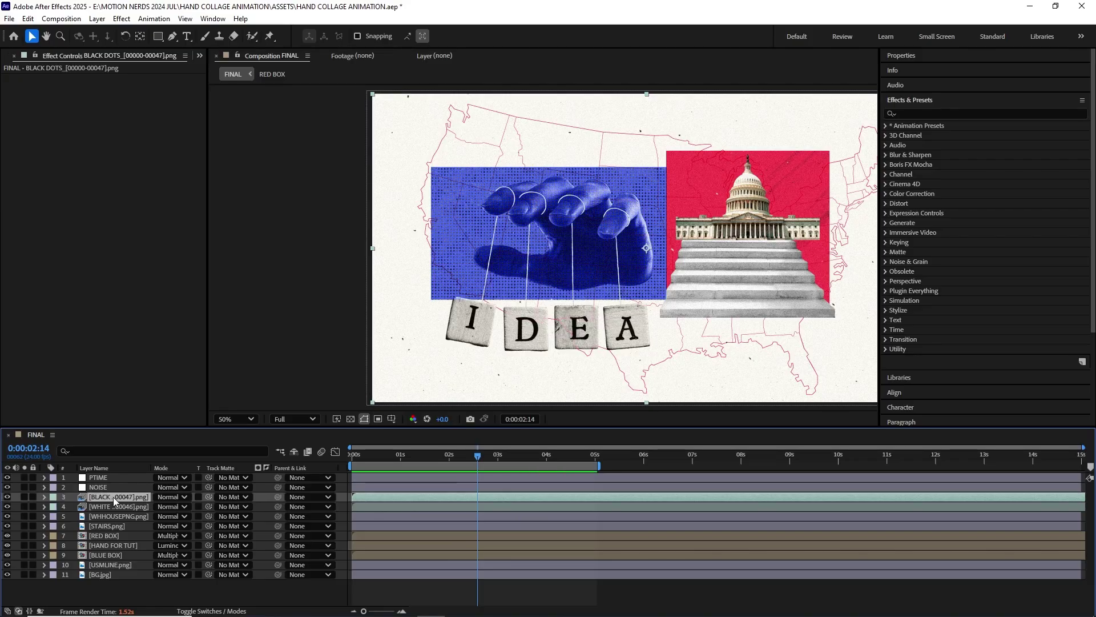
left_click(24, 497)
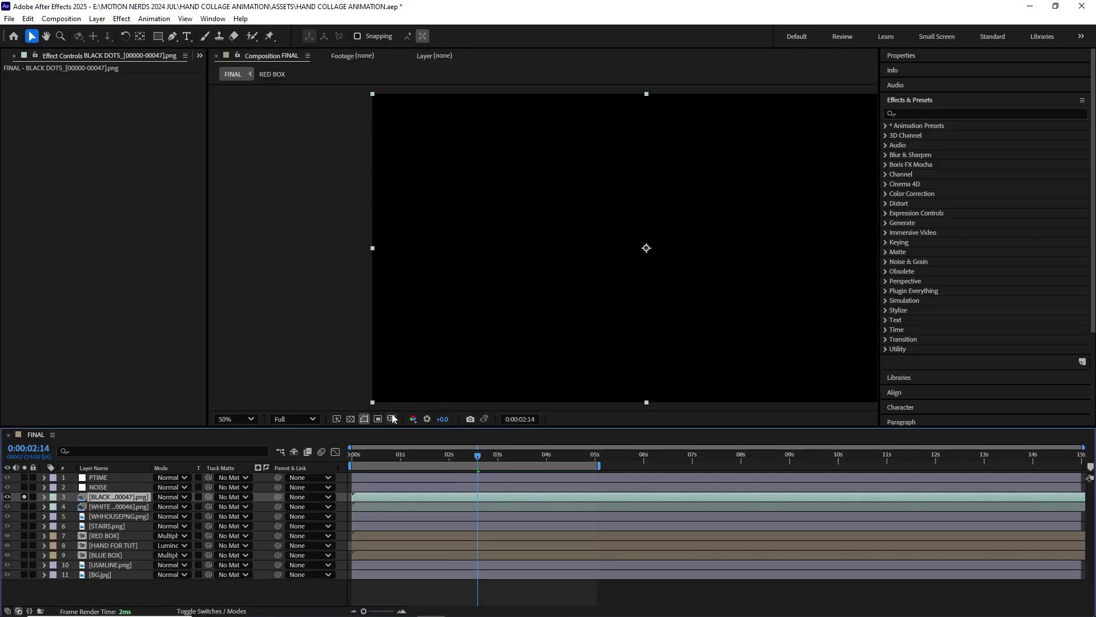
left_click(351, 419)
scroll(562, 310, "up", 1)
key("space")
left_click_drag(515, 311, 598, 283)
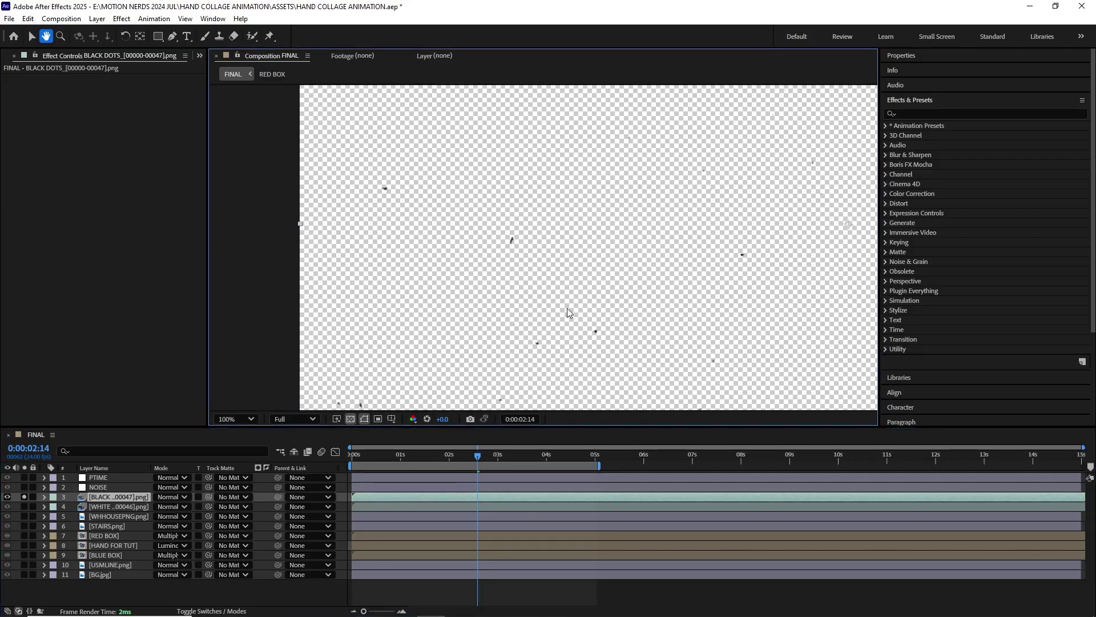
scroll(568, 308, "up", 2)
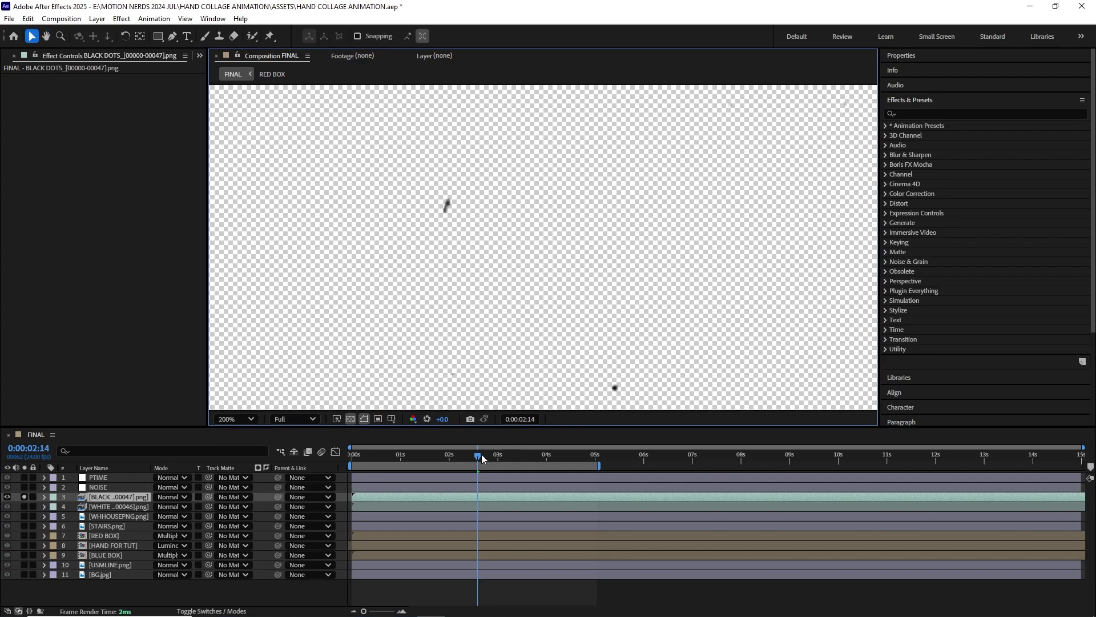
left_click_drag(481, 458, 515, 457)
- Preview the isolated BLACK DOTS animation across the full frame, and show all layers again
scroll(605, 330, "down", 1)
scroll(606, 335, "down", 2)
left_click_drag(587, 313, 521, 338)
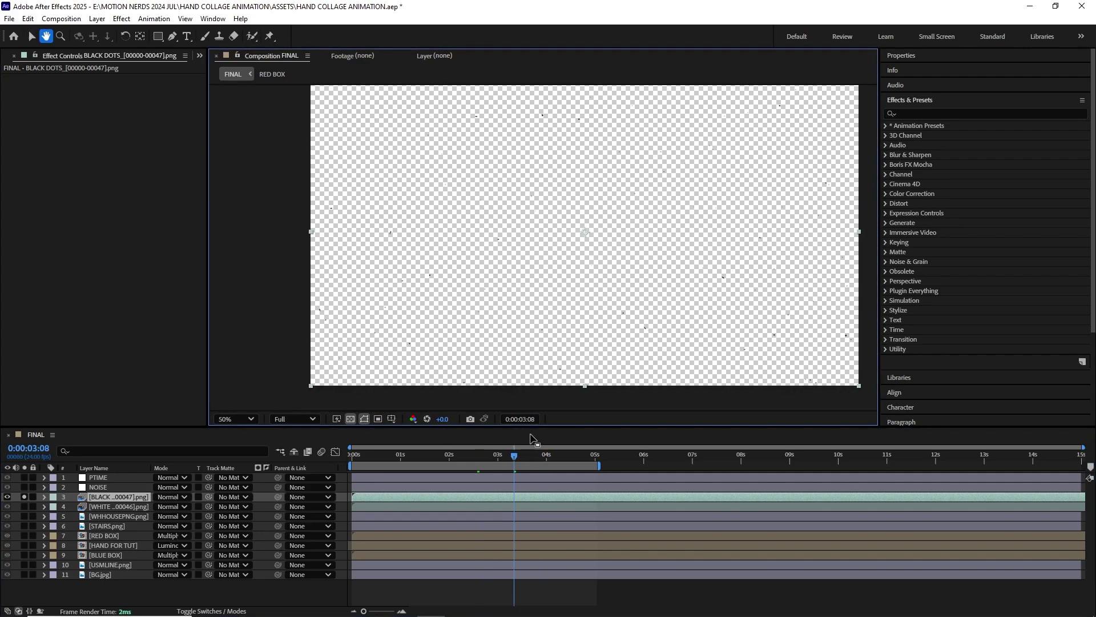
key("space")
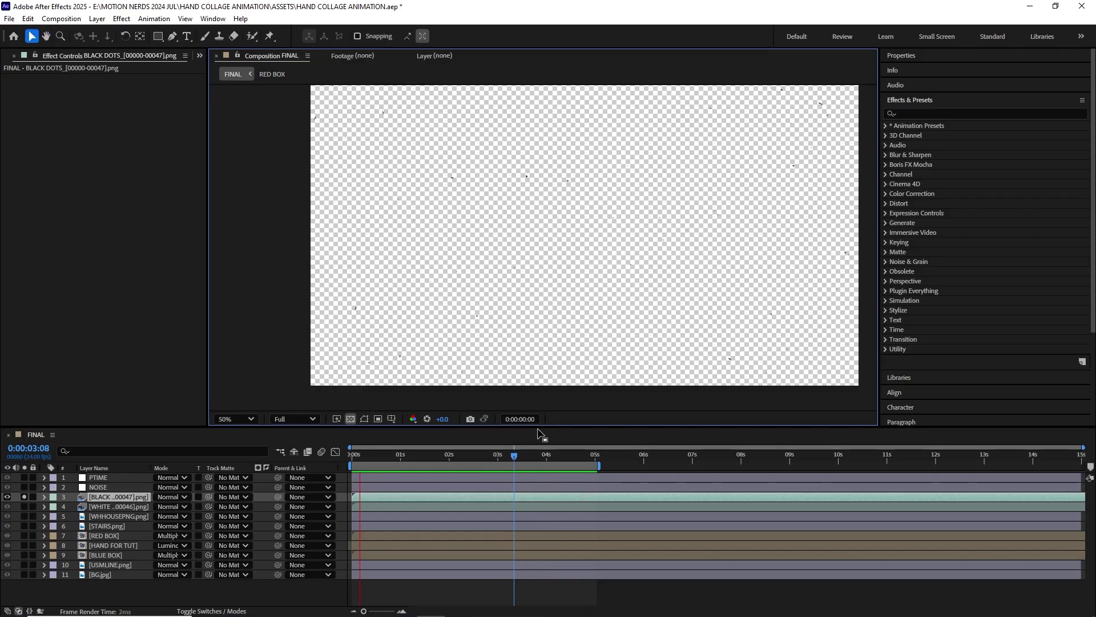
key("space")
scroll(469, 340, "down", 1)
scroll(491, 337, "up", 1)
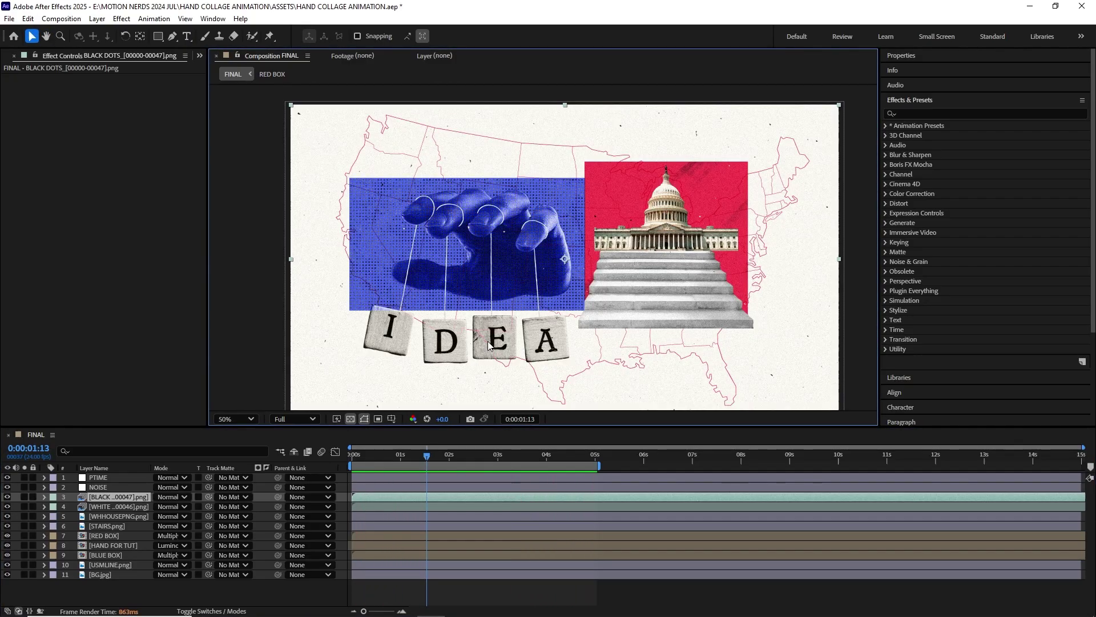
- Compare the hand up close with and without the NOISE layer's Noise effect, and preview the whole collage
left_click(102, 488)
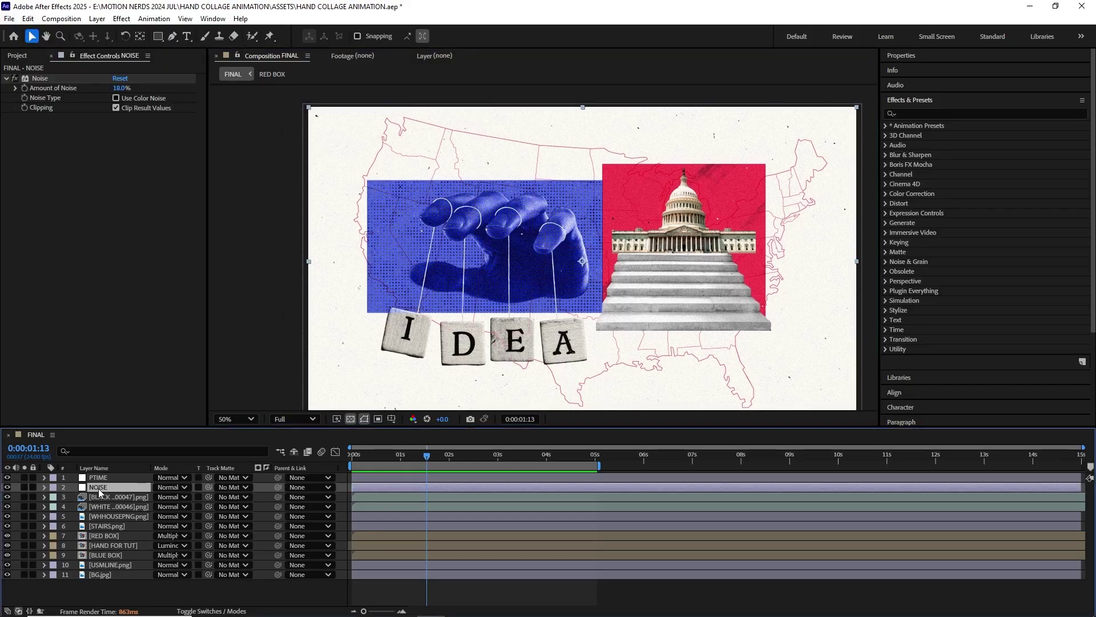
scroll(488, 272, "up", 1)
left_click_drag(369, 250, 520, 284)
left_click(15, 79)
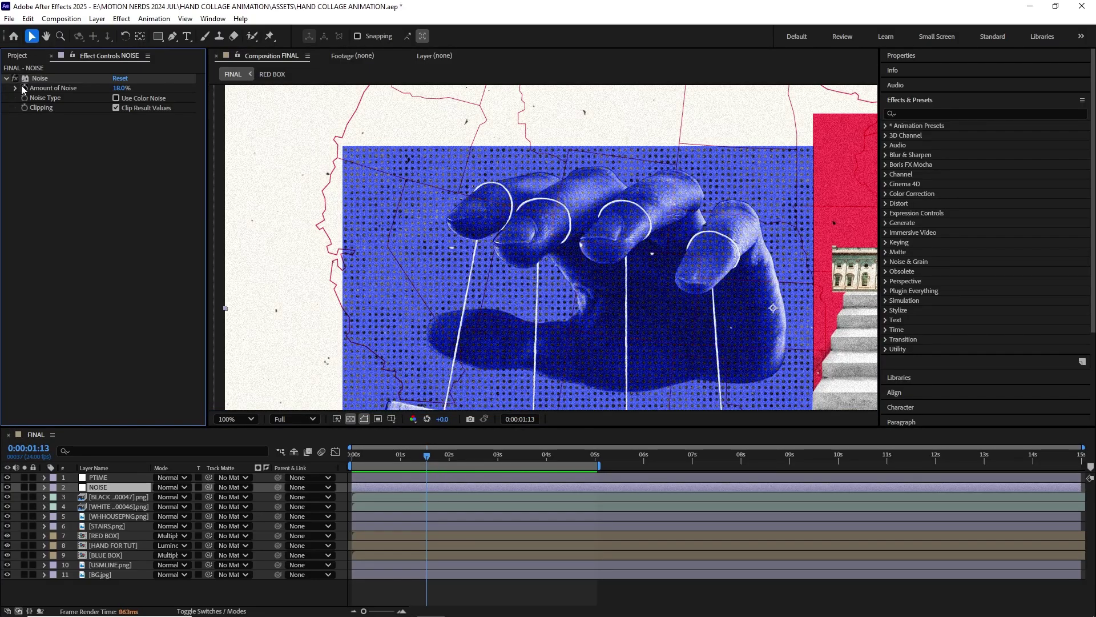
scroll(491, 280, "down", 1)
left_click_drag(540, 259, 430, 263)
key("space")
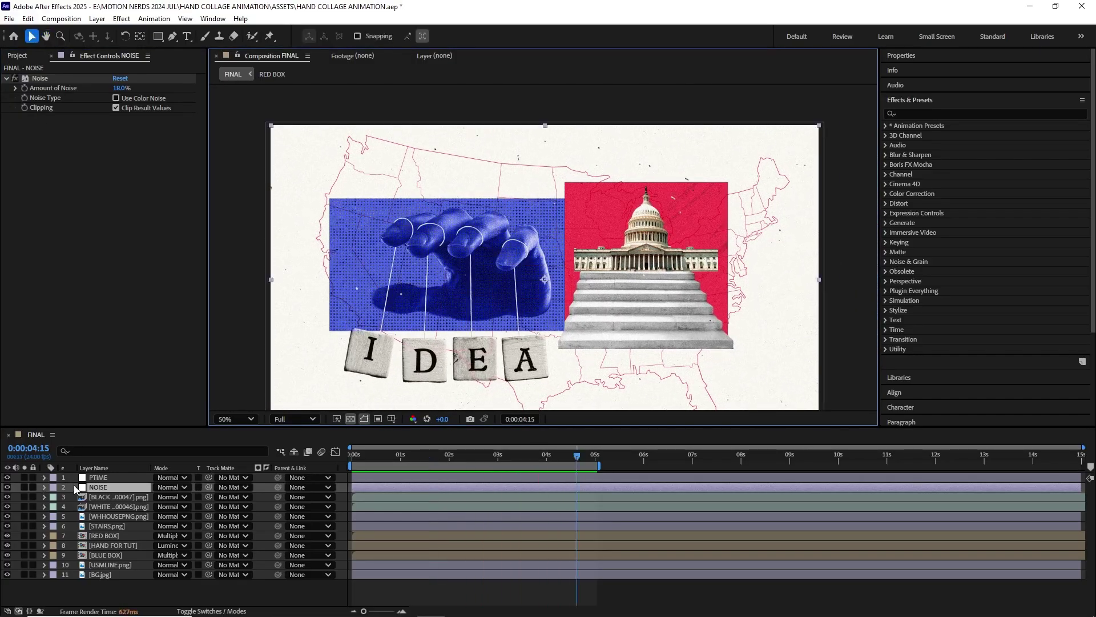
- Examine the PTIME layer's Posterize Time effect and preview the collage animation with it
left_click(98, 477)
scroll(470, 313, "up", 1)
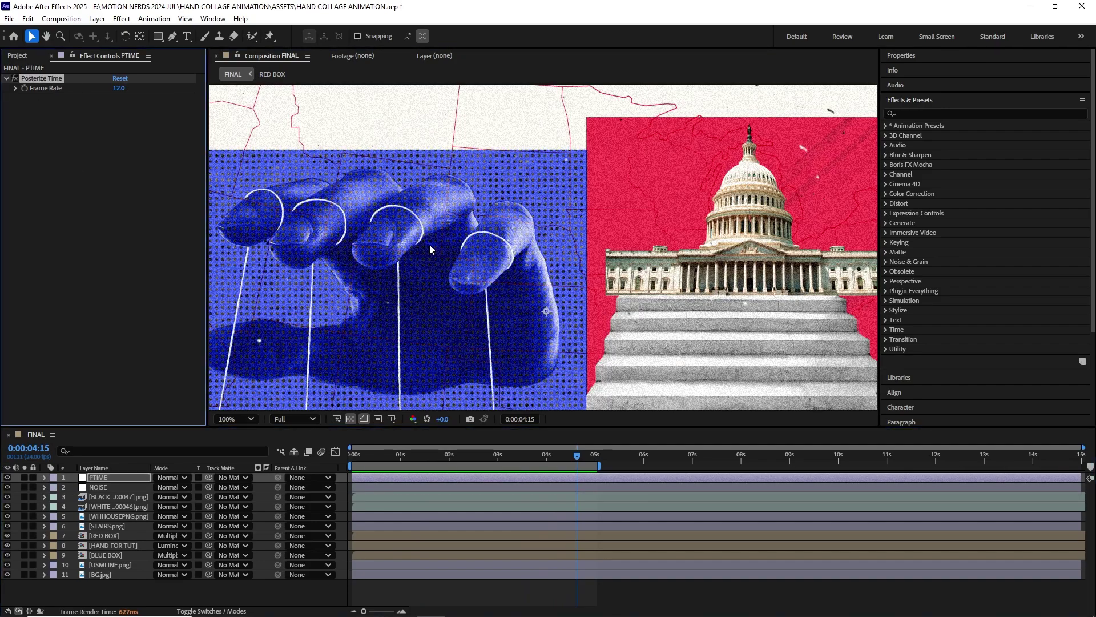
key("comma")
key("space")
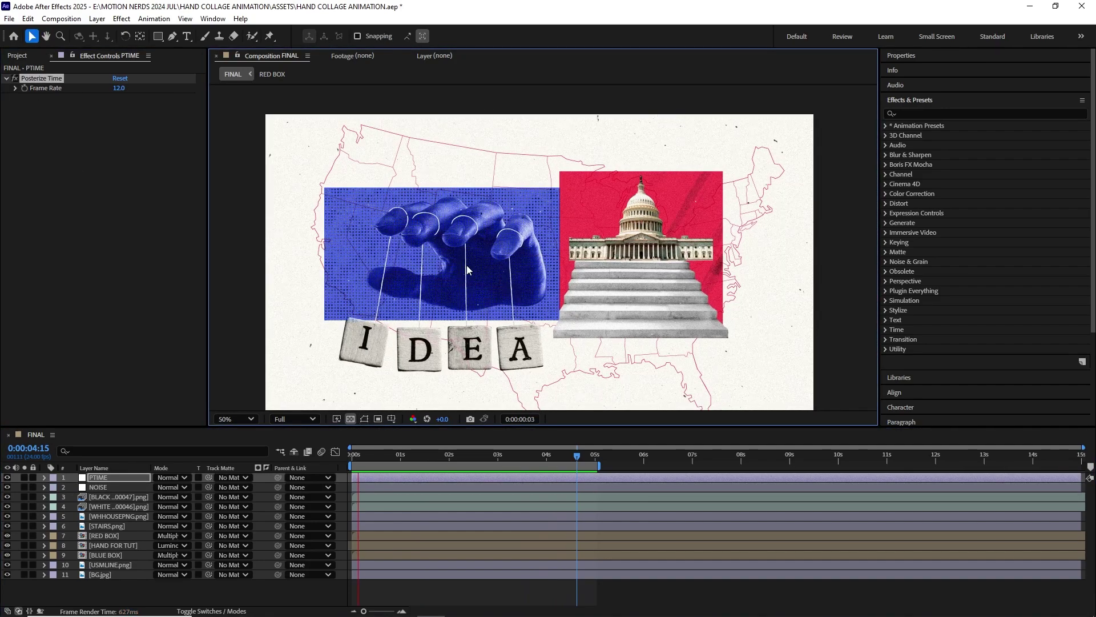